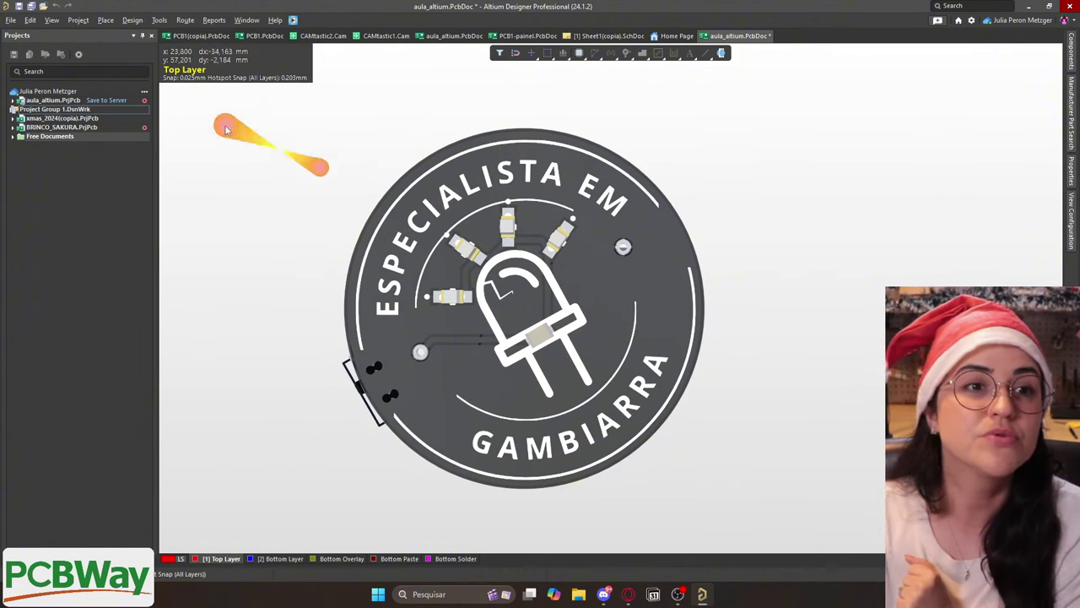
Start a new empty PCB project and name it arvore-natal-diy
{"action": "left_click", "coordinate": [12, 20]}
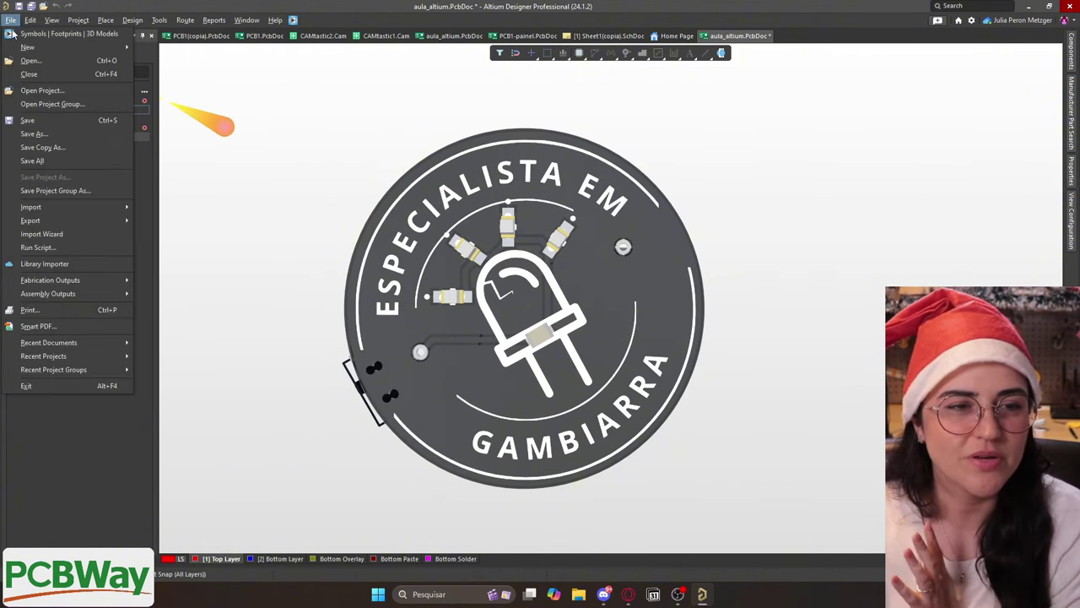
{"action": "mouse_move", "coordinate": [19, 49]}
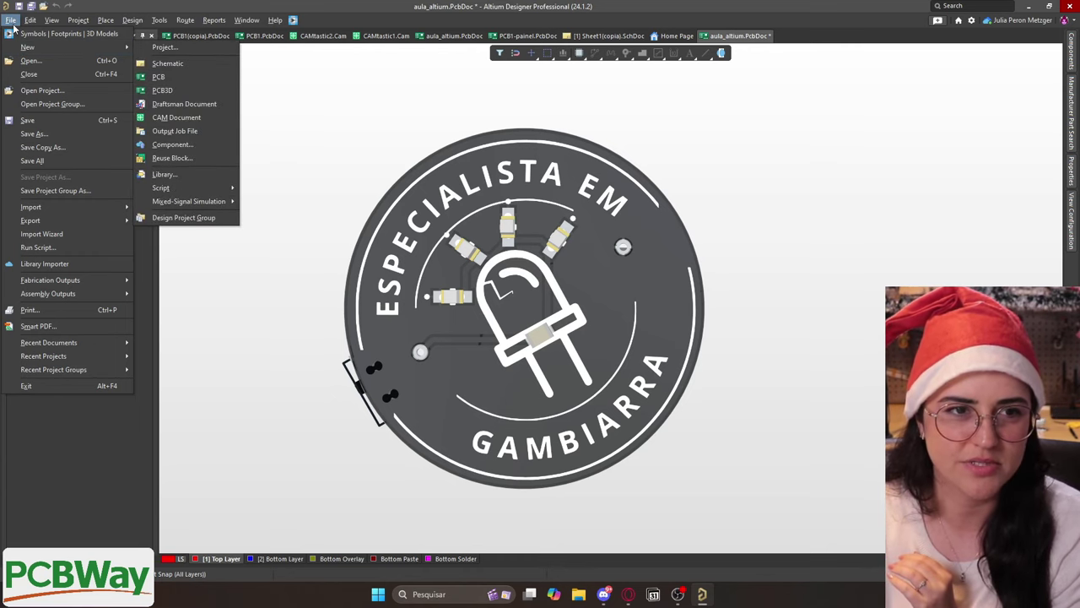
{"action": "left_click", "coordinate": [188, 47]}
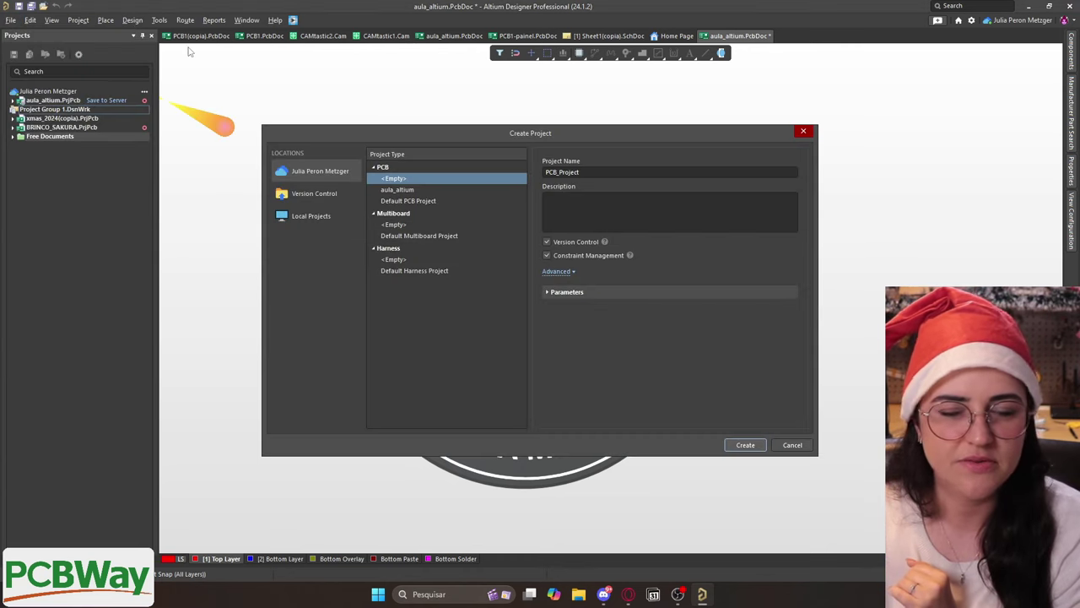
{"action": "left_click", "coordinate": [620, 171]}
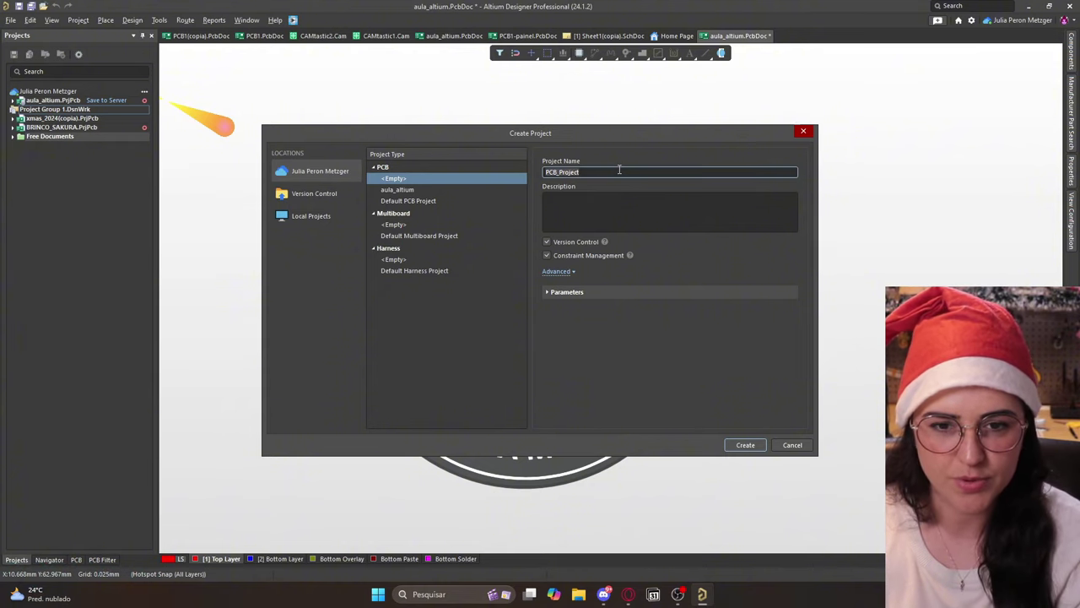
{"action": "type", "text": "ar"}
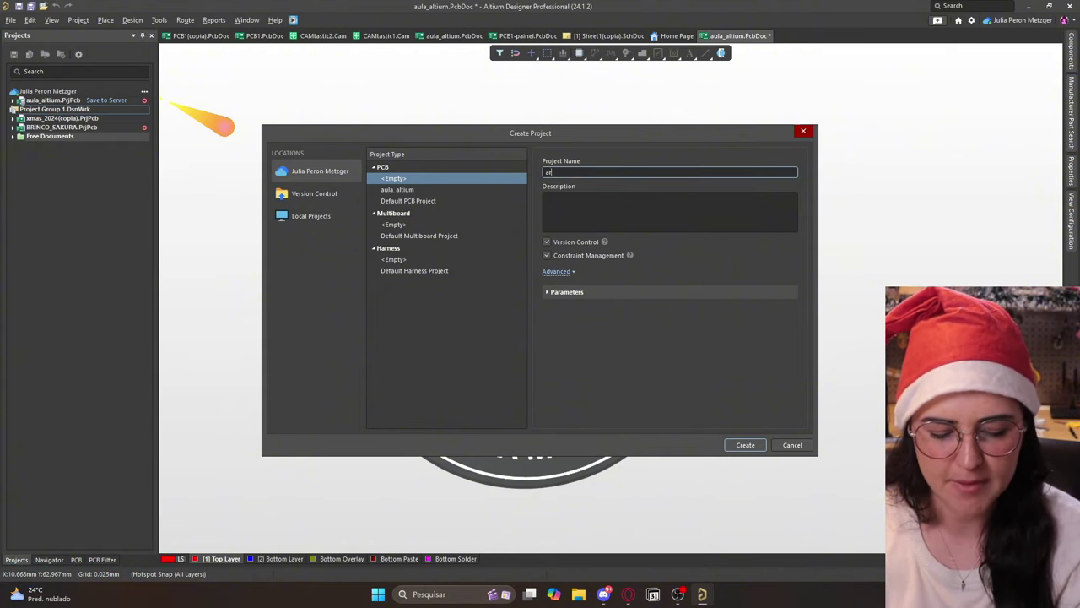
{"action": "type", "text": "vore-natal"}
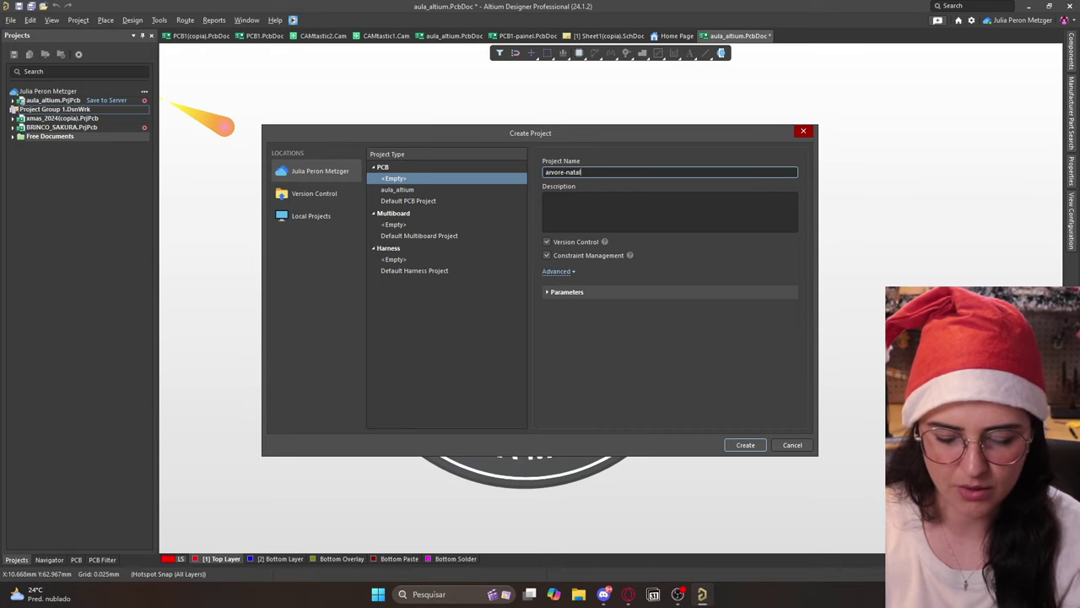
{"action": "type", "text": "-diy"}
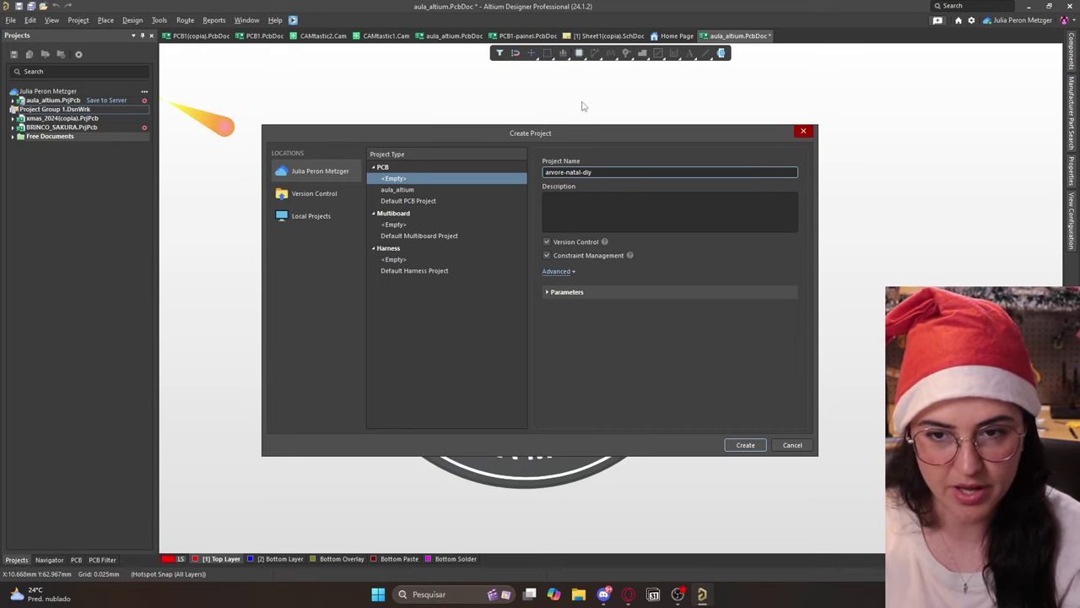
Set the project as a local project in the GitHub\xmas2024-diy folder and create it
{"action": "left_click", "coordinate": [321, 218]}
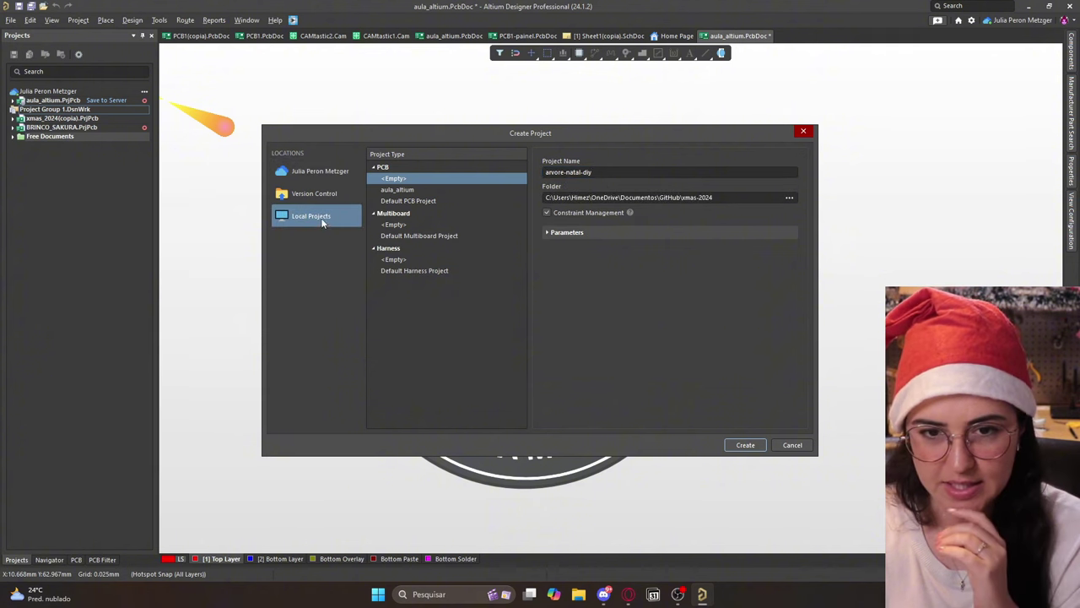
{"action": "left_click", "coordinate": [789, 198]}
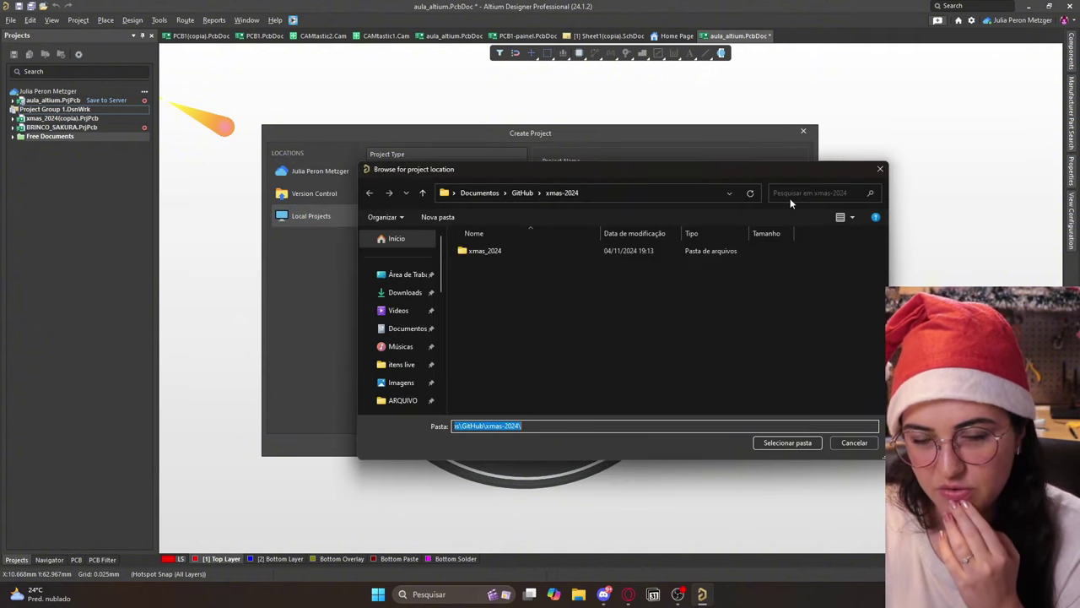
{"action": "left_click", "coordinate": [522, 192]}
{"action": "scroll", "coordinate": [530, 288], "scroll_direction": "down", "scroll_amount": 1}
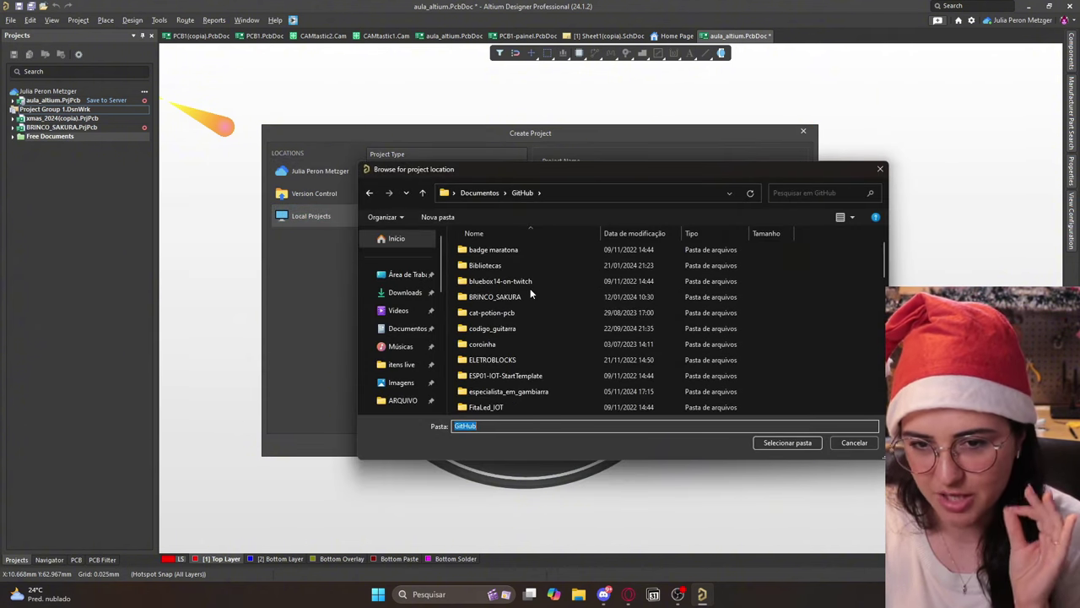
{"action": "scroll", "coordinate": [531, 288], "scroll_direction": "down", "scroll_amount": 6}
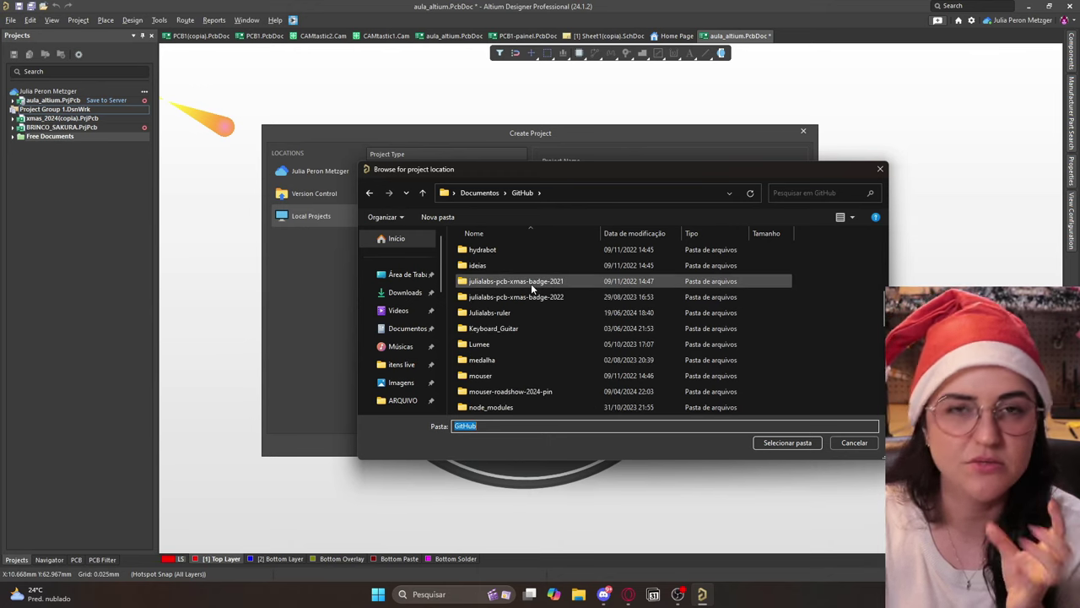
{"action": "scroll", "coordinate": [601, 311], "scroll_direction": "down", "scroll_amount": 3}
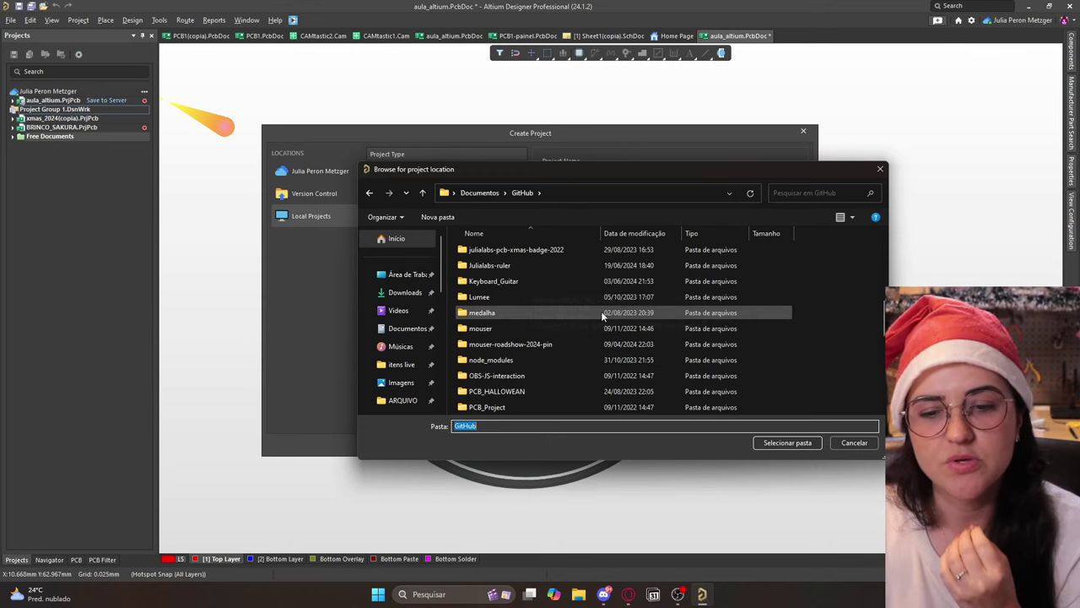
{"action": "scroll", "coordinate": [602, 315], "scroll_direction": "down", "scroll_amount": 6}
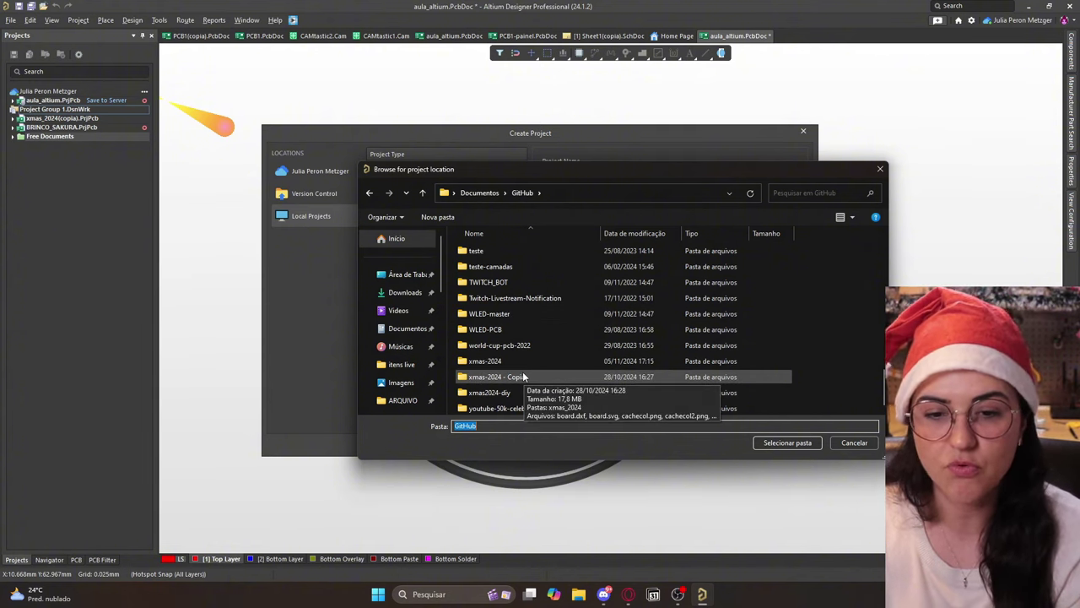
{"action": "double_click", "coordinate": [486, 392]}
{"action": "left_click", "coordinate": [787, 442]}
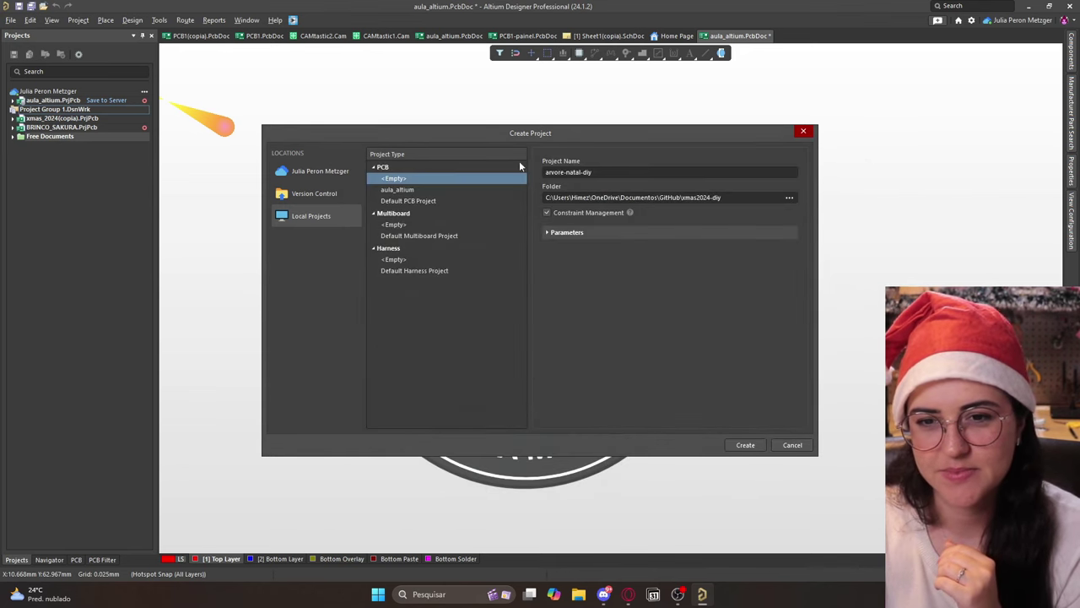
{"action": "left_click", "coordinate": [755, 445]}
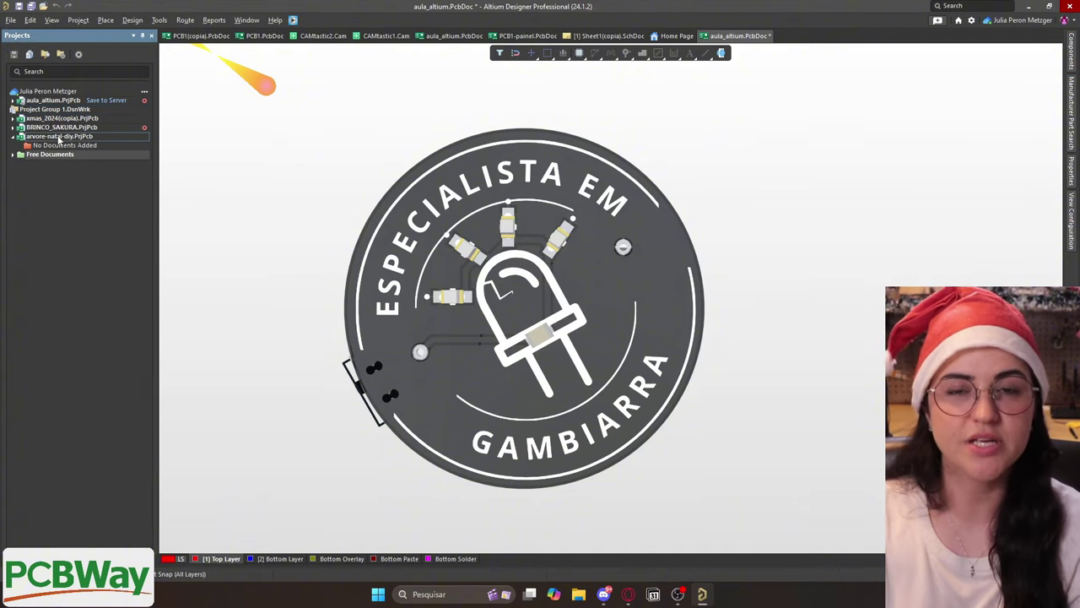
Add a new schematic and a new PCB document to the arvore-natal-diy project, and bring the schematic sheet into view
{"action": "right_click", "coordinate": [54, 138]}
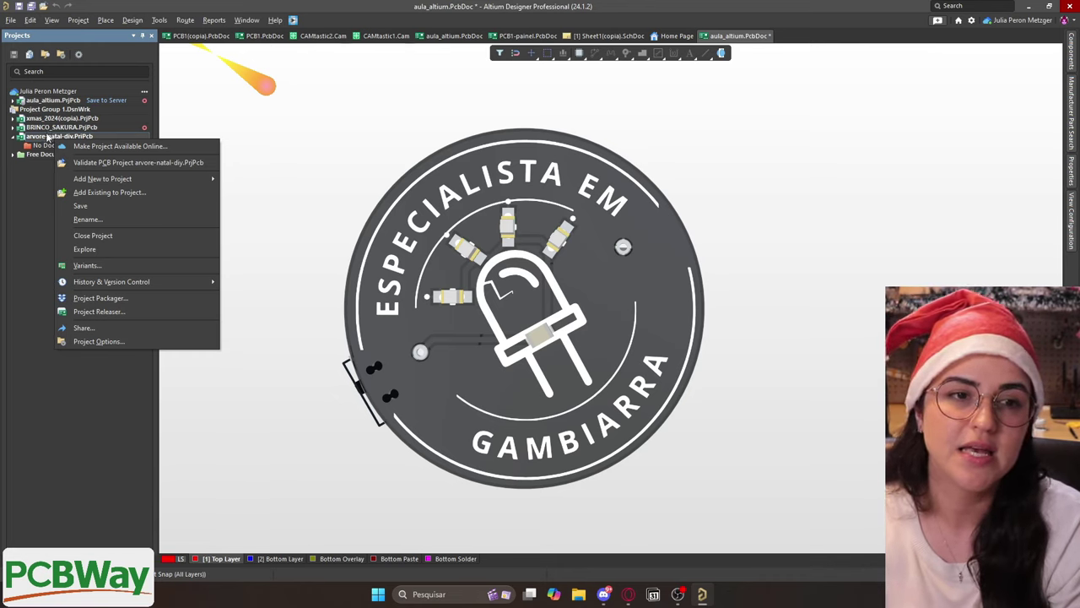
{"action": "mouse_move", "coordinate": [105, 180]}
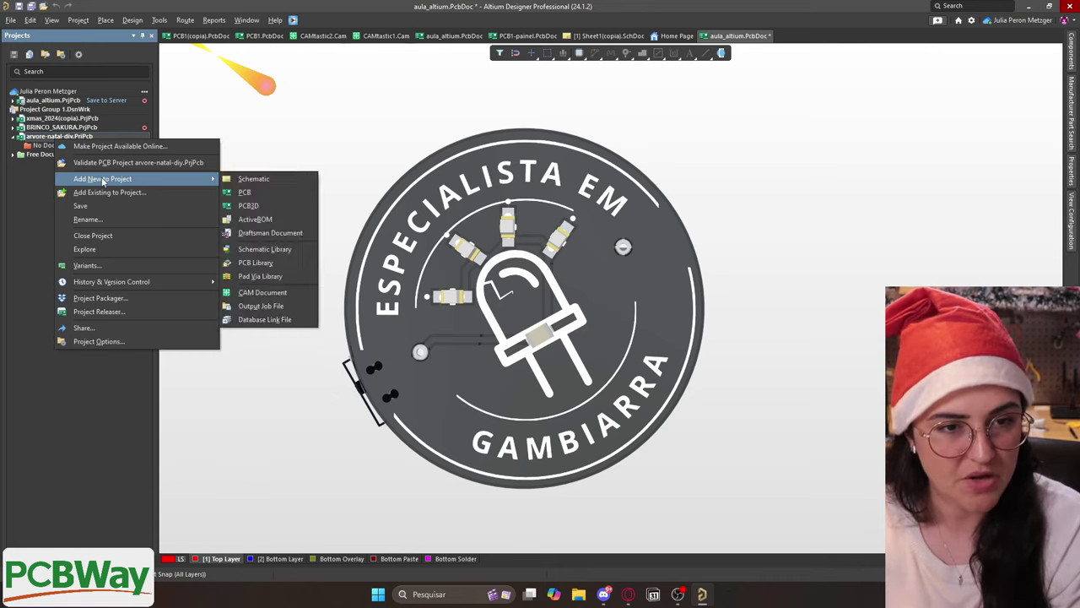
{"action": "left_click", "coordinate": [262, 180]}
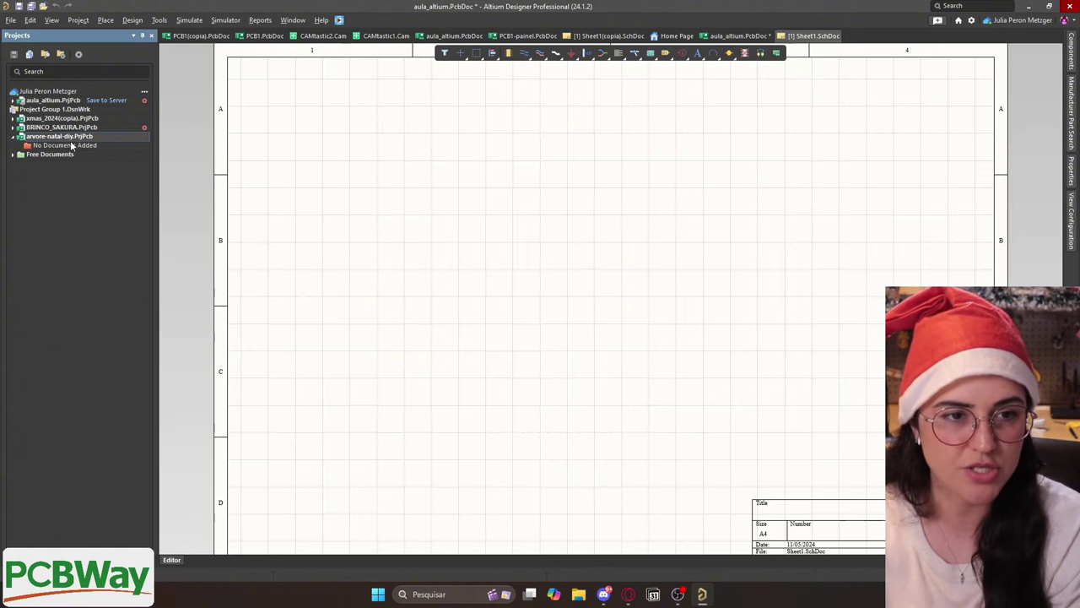
{"action": "right_click", "coordinate": [67, 137]}
{"action": "mouse_move", "coordinate": [105, 176]}
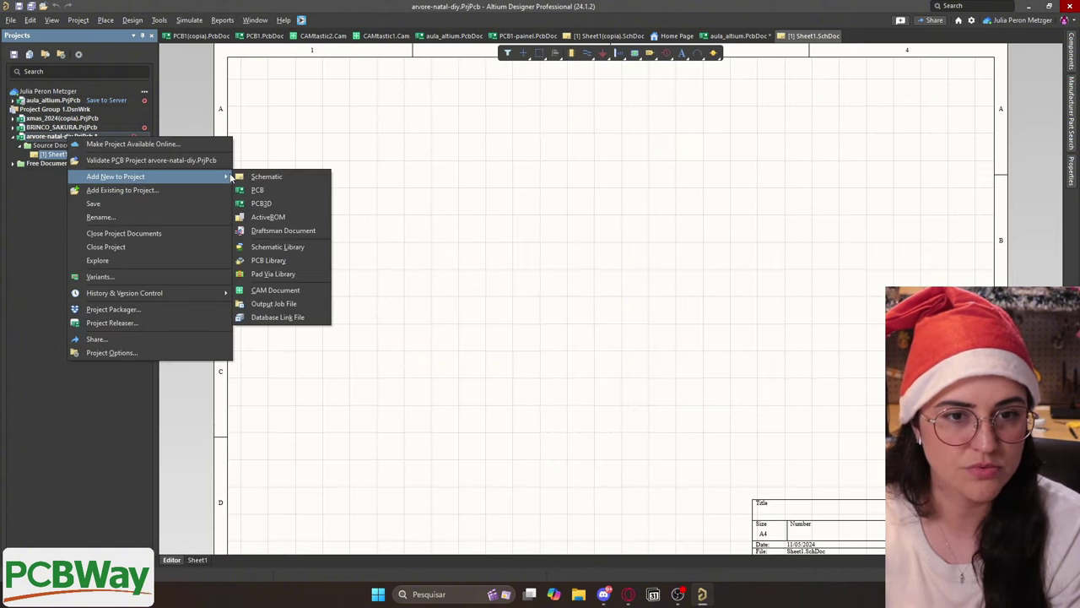
{"action": "left_click", "coordinate": [277, 193]}
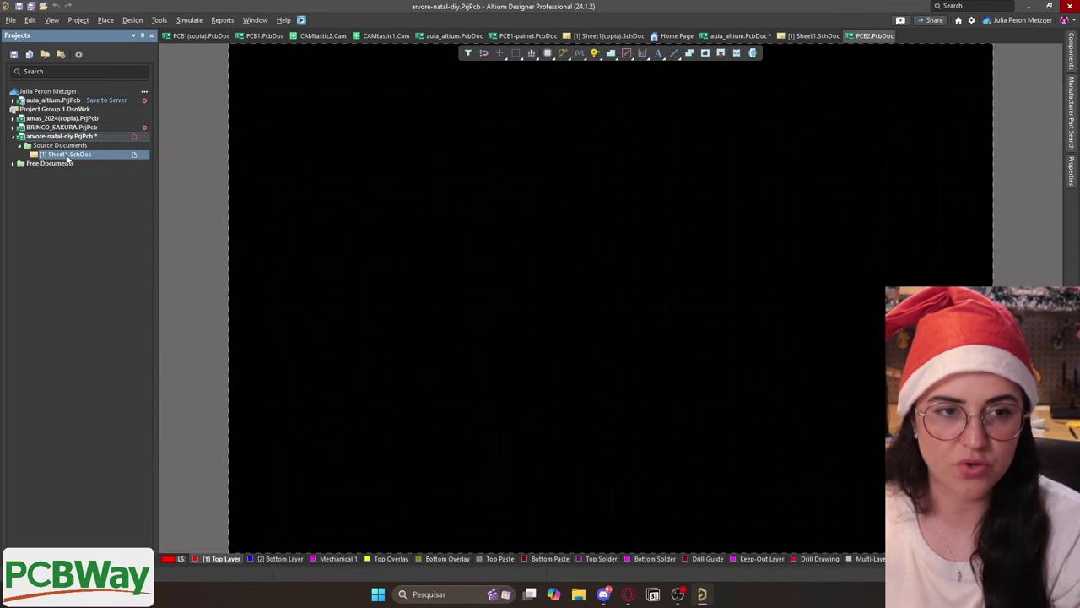
{"action": "left_click", "coordinate": [64, 155]}
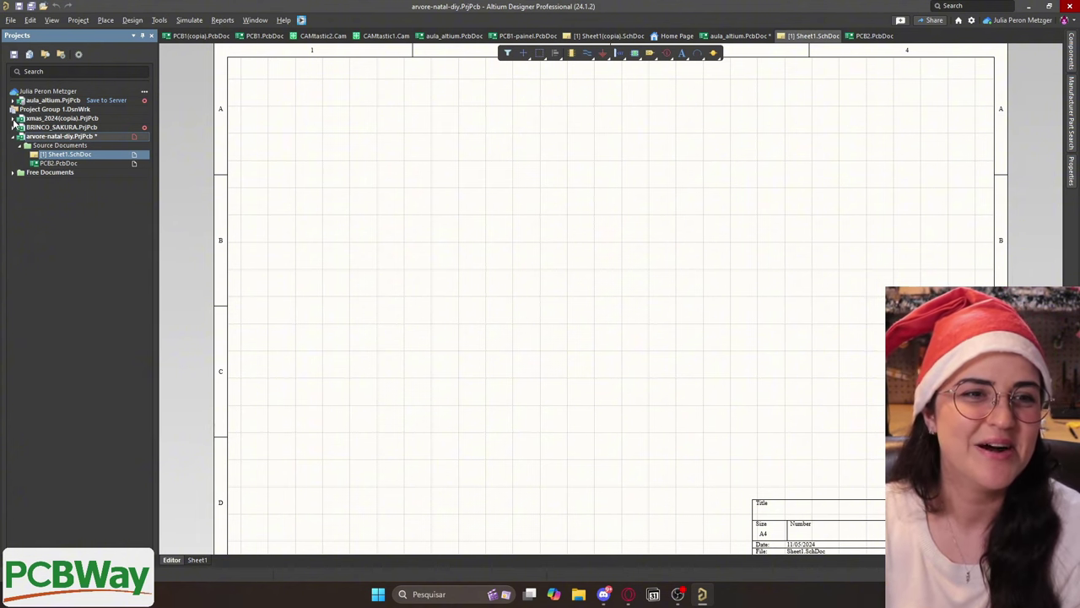
Copy the whole circuit from Sheet1(copia).SchDoc of the xmas_2024(copia) project into Sheet1.SchDoc of arvore-natal-diy
{"action": "left_click", "coordinate": [15, 120]}
{"action": "left_click", "coordinate": [59, 146]}
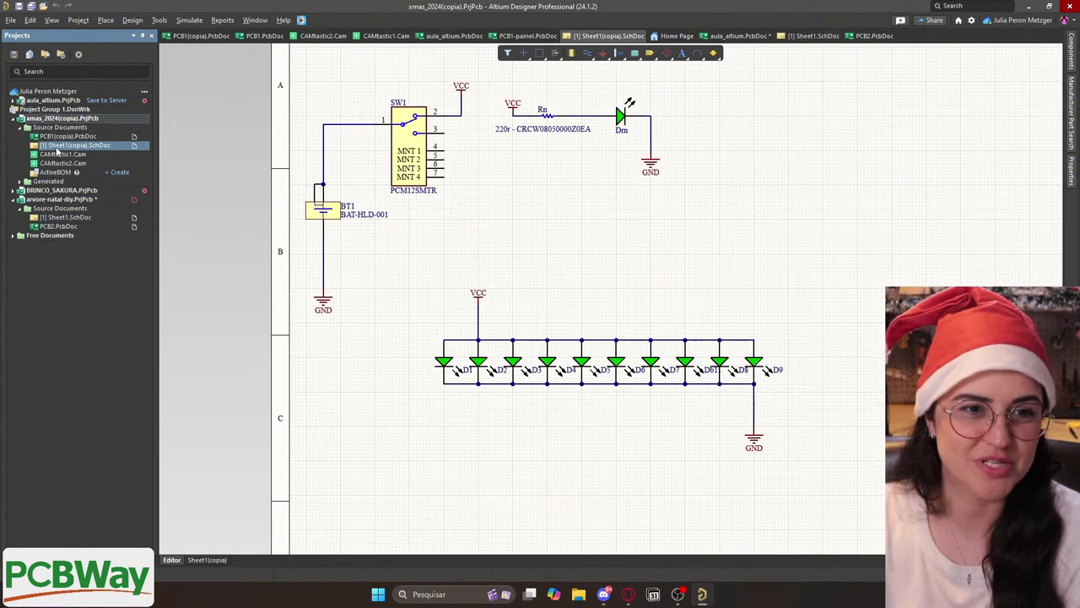
{"action": "scroll", "coordinate": [651, 278], "scroll_direction": "down", "scroll_amount": 1, "text": "ctrl"}
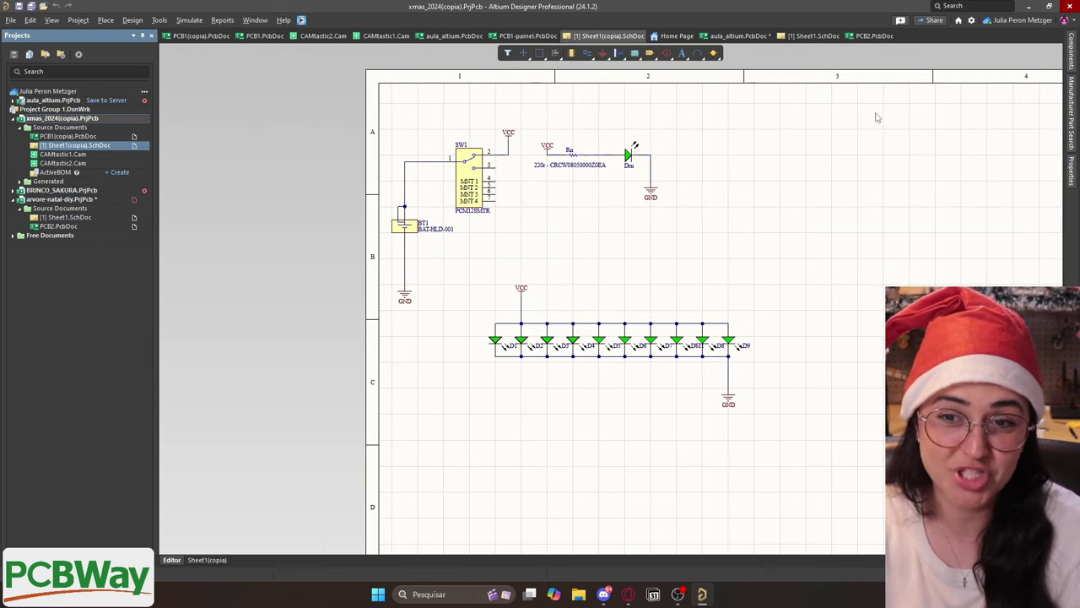
{"action": "left_click_drag", "start_coordinate": [845, 94], "coordinate": [399, 448]}
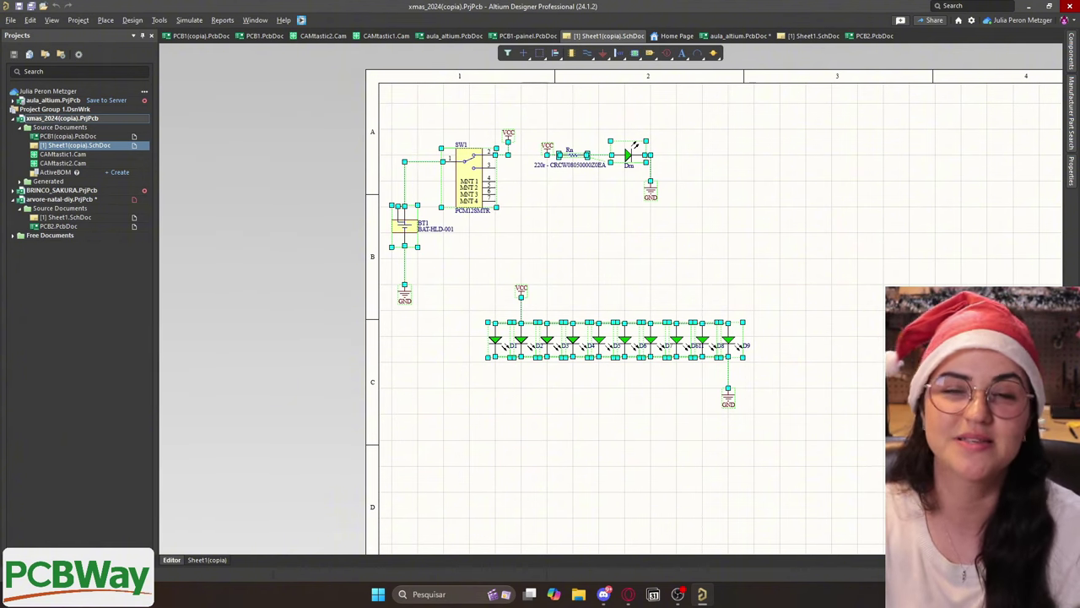
{"action": "left_click", "coordinate": [54, 219]}
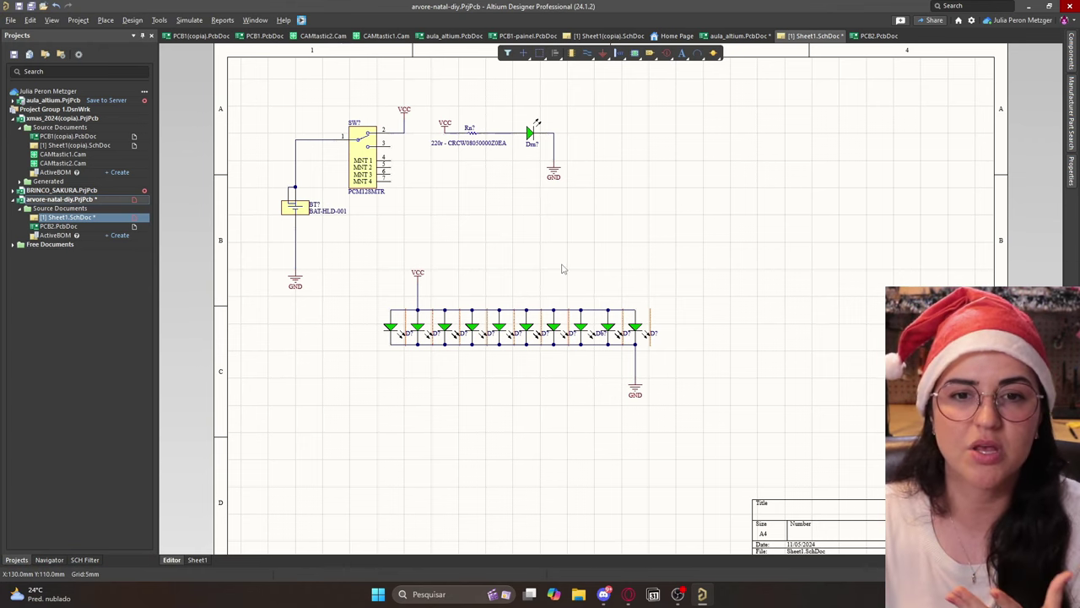
{"action": "left_click", "coordinate": [348, 128]}
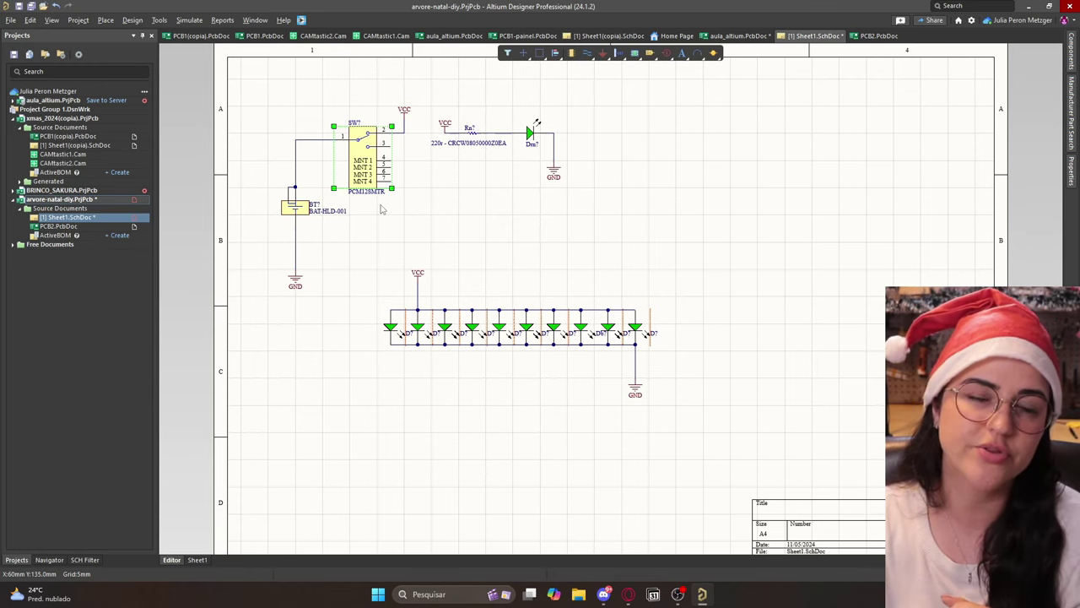
{"action": "left_click", "coordinate": [486, 223]}
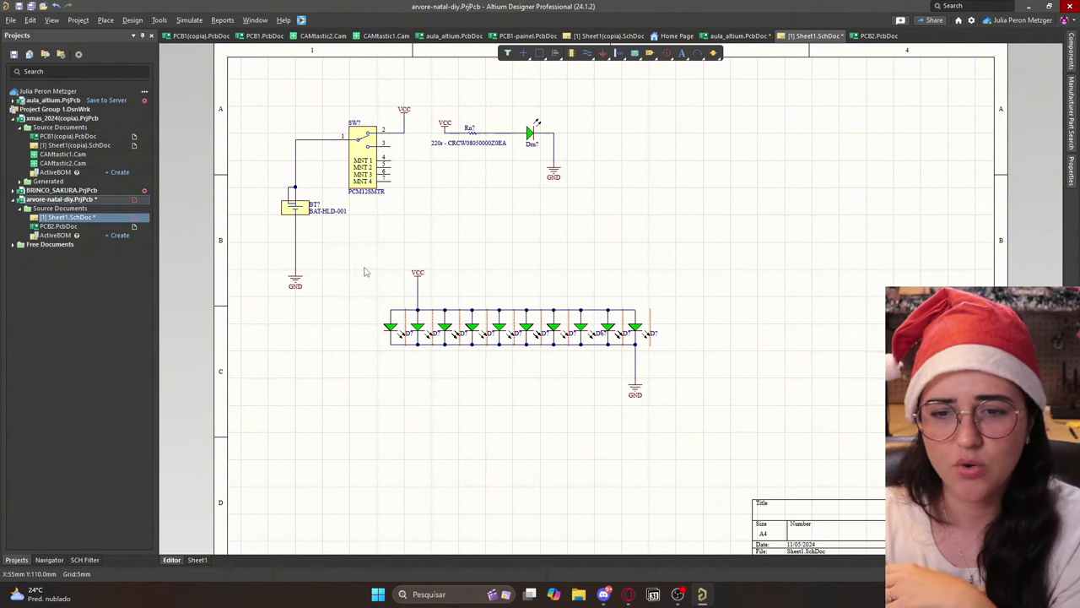
Delete the row of parallel LEDs and its connecting wires from the schematic, keeping the VCC and GND symbols
{"action": "left_click_drag", "start_coordinate": [376, 255], "coordinate": [566, 187]}
{"action": "left_click_drag", "start_coordinate": [672, 317], "coordinate": [402, 353]}
{"action": "key", "text": "Delete"}
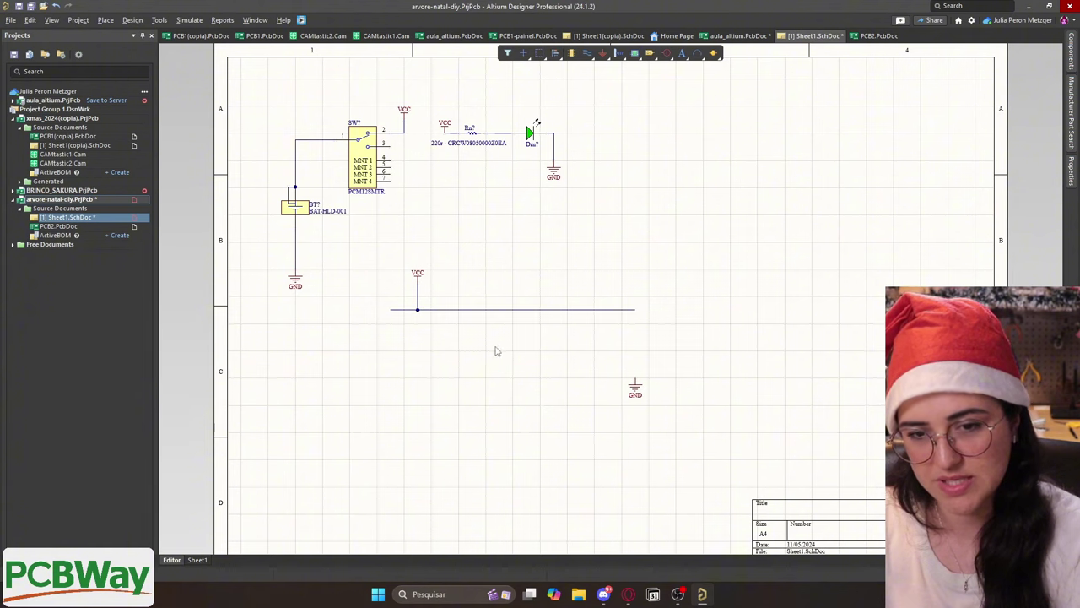
{"action": "left_click", "coordinate": [505, 309]}
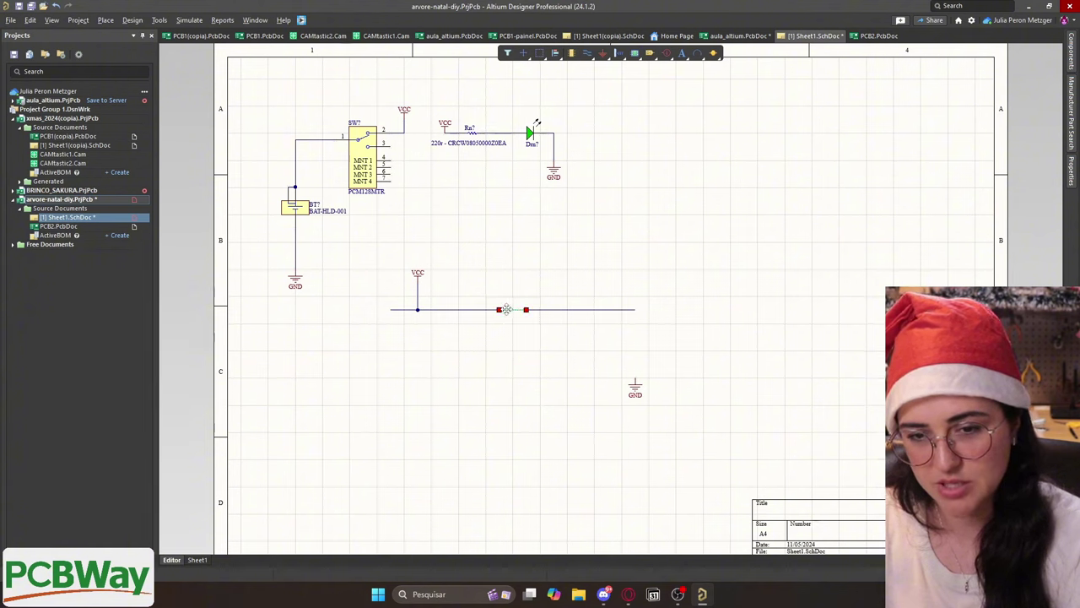
{"action": "key", "text": "Delete"}
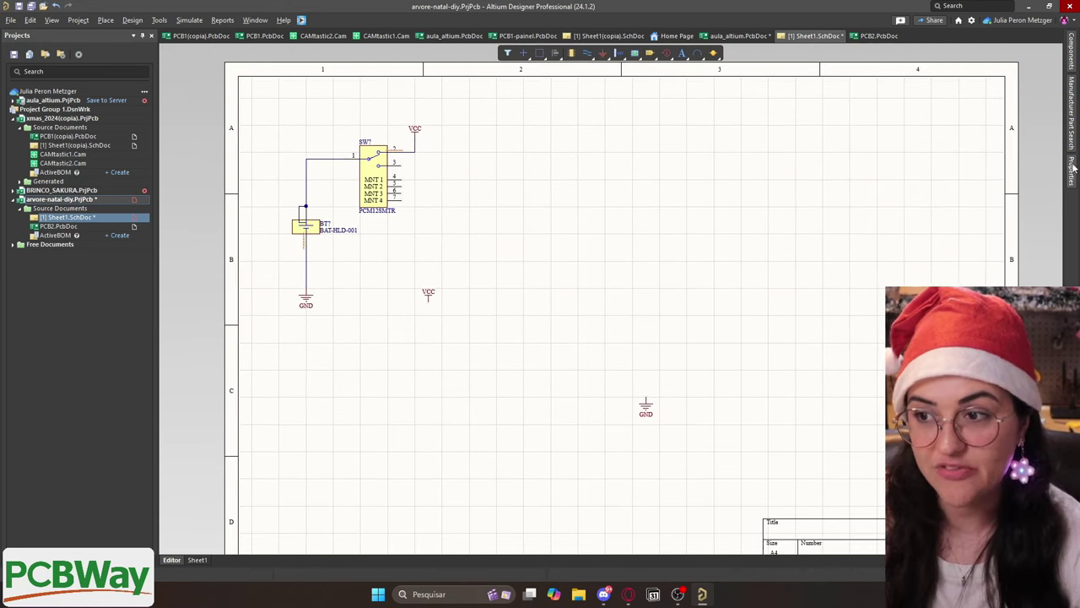
Browse the 3 mm LEDs in the manufacturer part search and place five 151031SS04000 LEDs in a row between the VCC and GND symbols
{"action": "left_click", "coordinate": [1072, 168]}
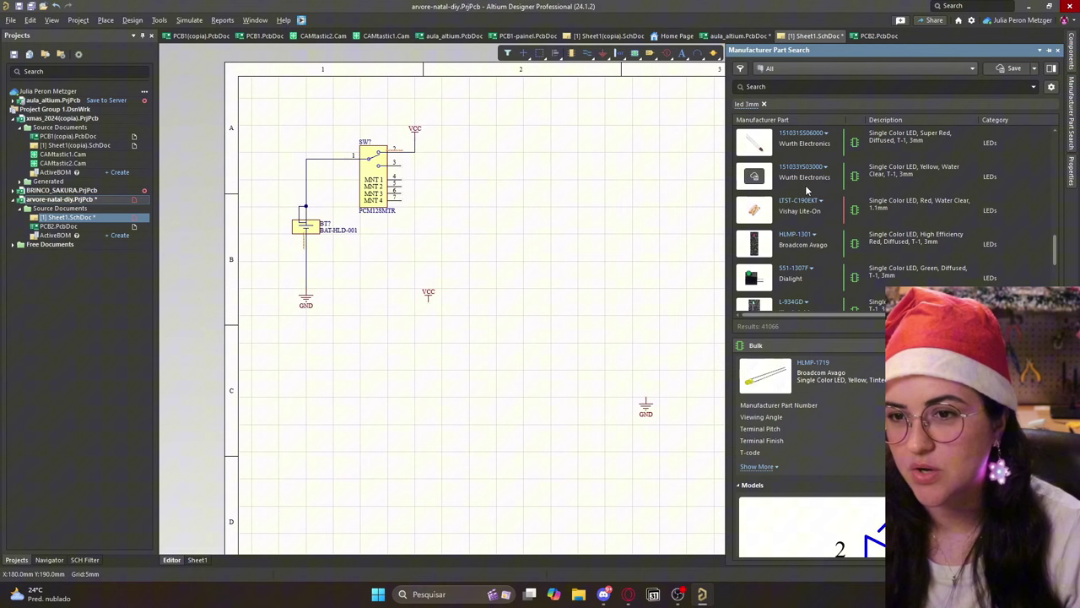
{"action": "scroll", "coordinate": [809, 188], "scroll_direction": "down", "scroll_amount": 3}
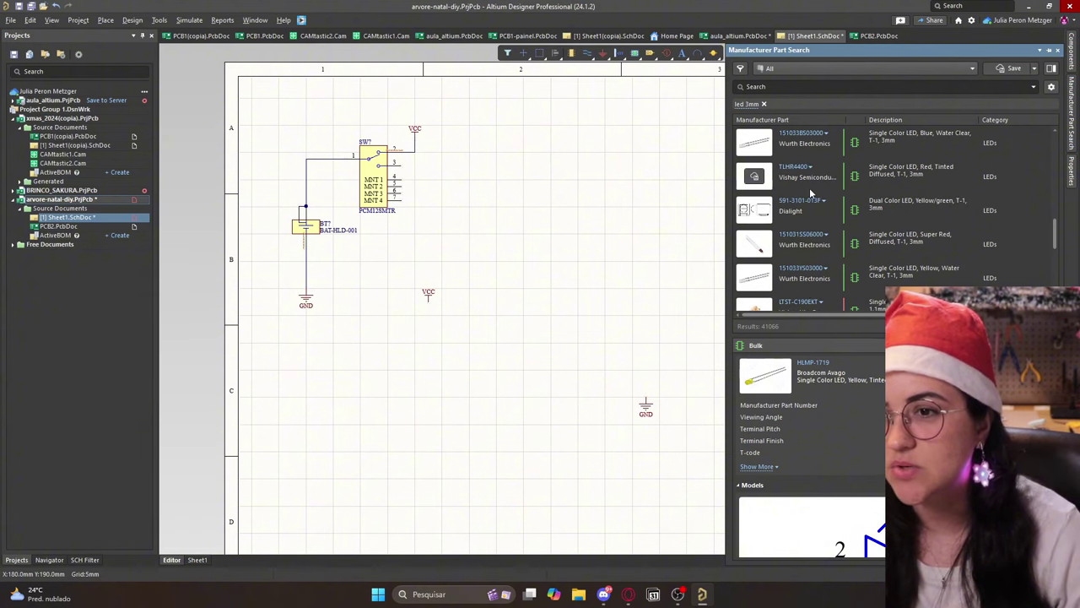
{"action": "left_click", "coordinate": [806, 242]}
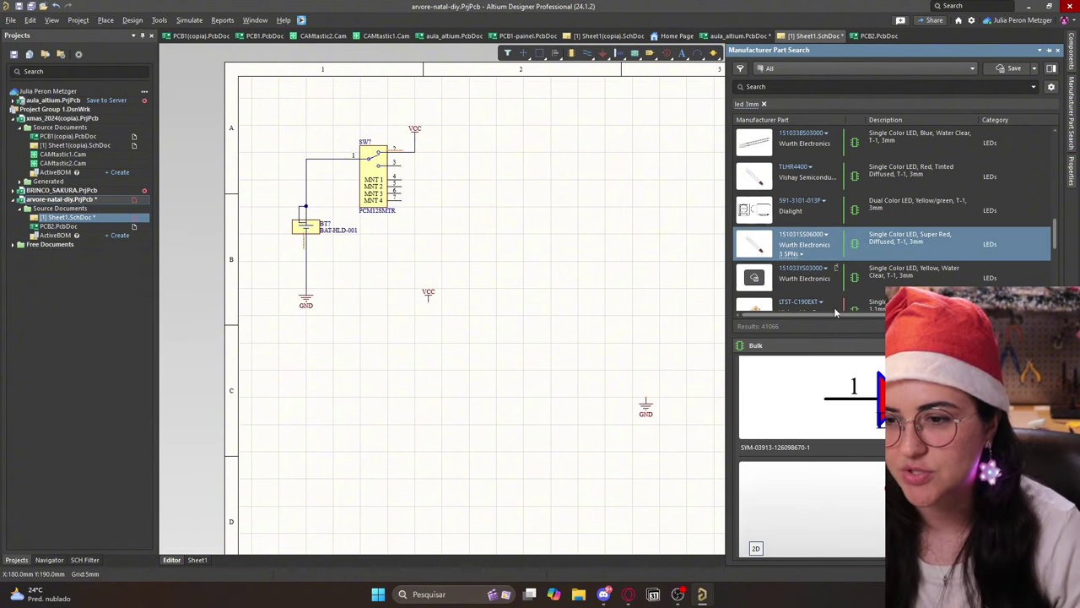
{"action": "left_click", "coordinate": [758, 179]}
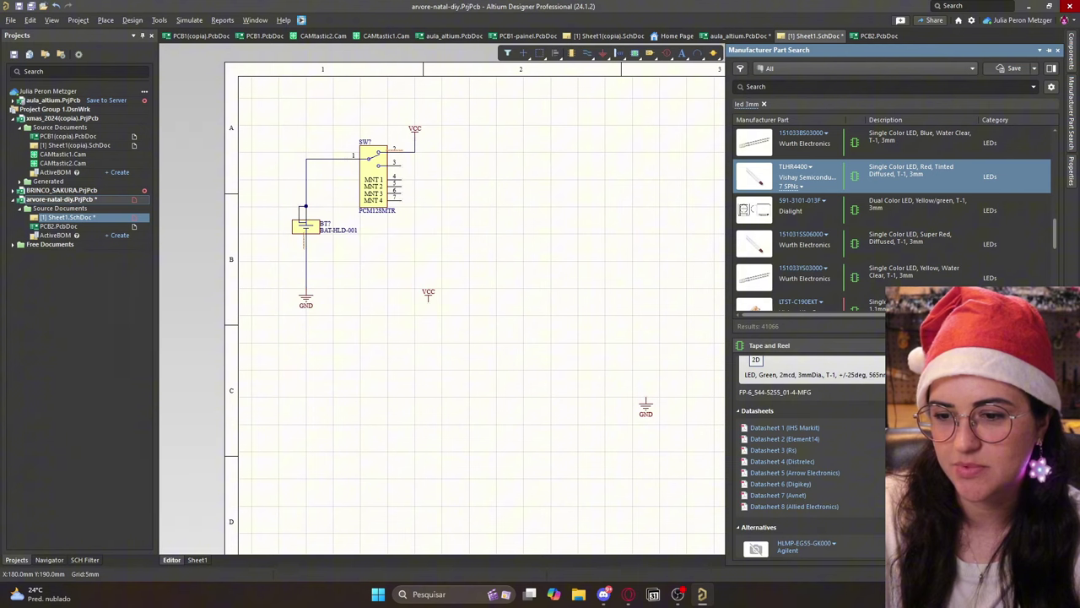
{"action": "scroll", "coordinate": [827, 172], "scroll_direction": "up", "scroll_amount": 1}
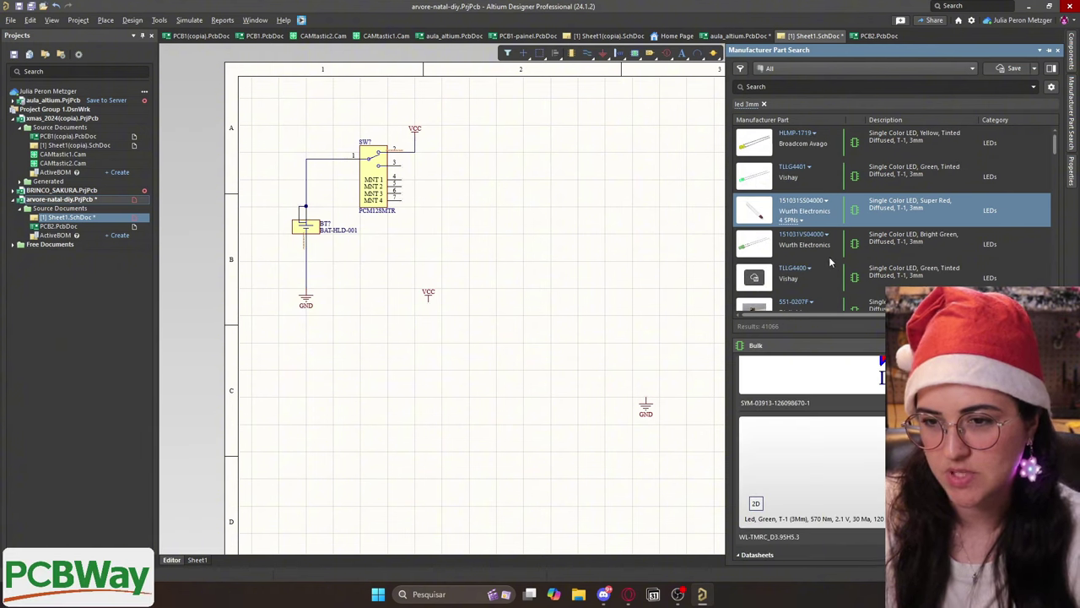
{"action": "scroll", "coordinate": [813, 270], "scroll_direction": "down", "scroll_amount": 3}
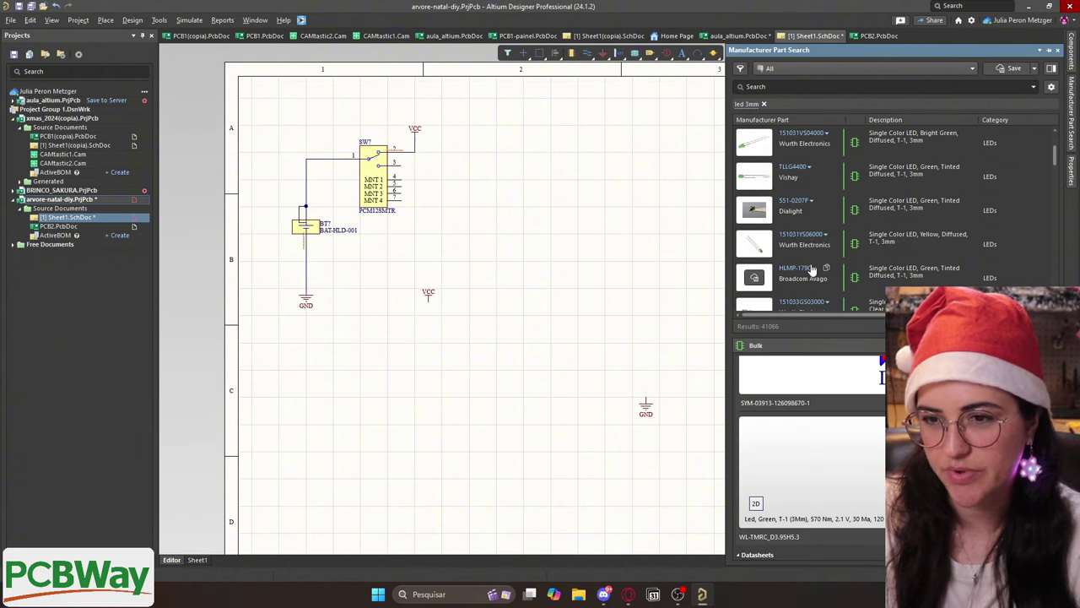
{"action": "scroll", "coordinate": [791, 215], "scroll_direction": "up", "scroll_amount": 3}
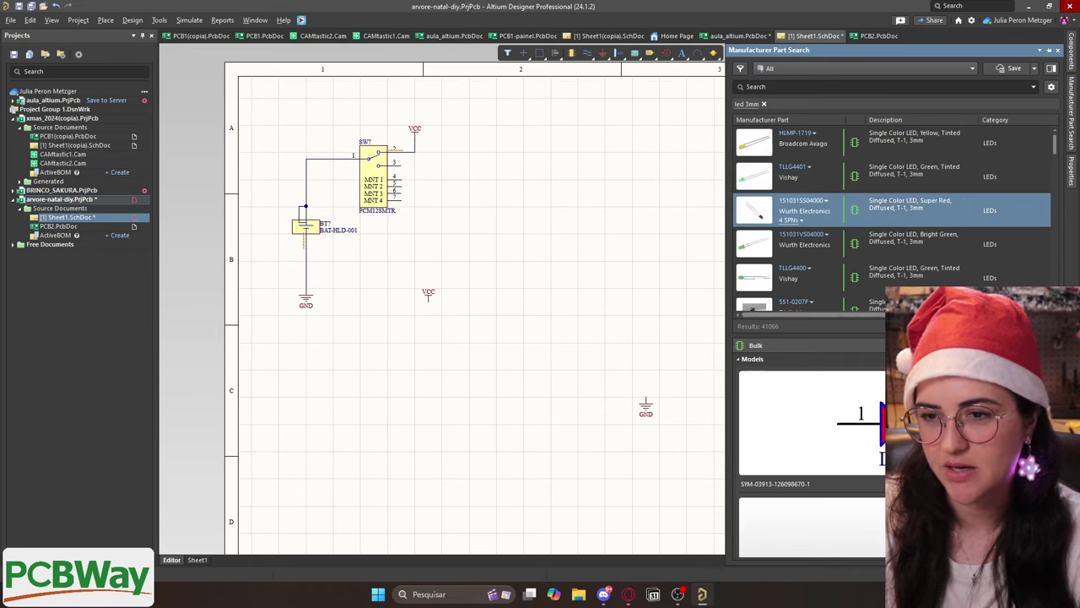
{"action": "left_click_drag", "start_coordinate": [804, 217], "coordinate": [515, 363]}
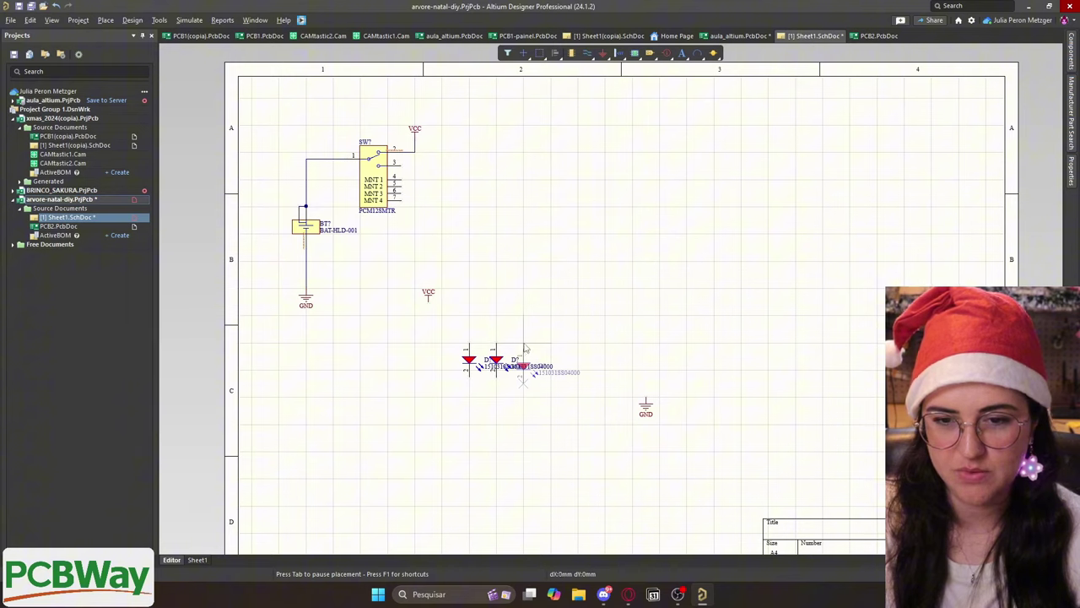
{"action": "left_click", "coordinate": [550, 347]}
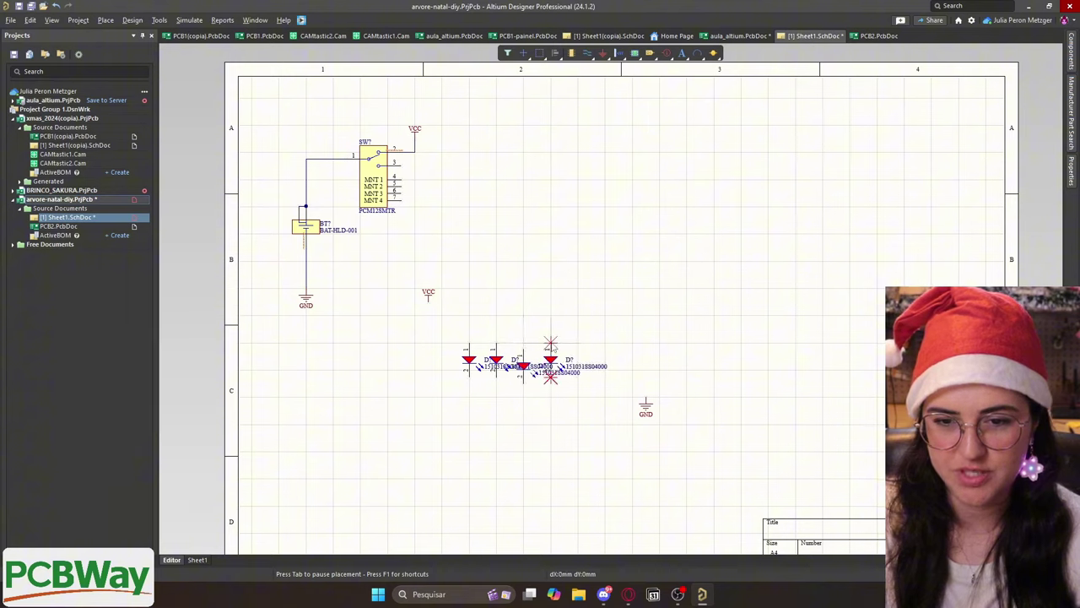
{"action": "left_click", "coordinate": [578, 347]}
{"action": "key", "text": "Escape"}
{"action": "left_click_drag", "start_coordinate": [524, 358], "coordinate": [524, 358]}
{"action": "scroll", "coordinate": [522, 406], "scroll_direction": "up", "scroll_amount": 4, "text": "ctrl"}
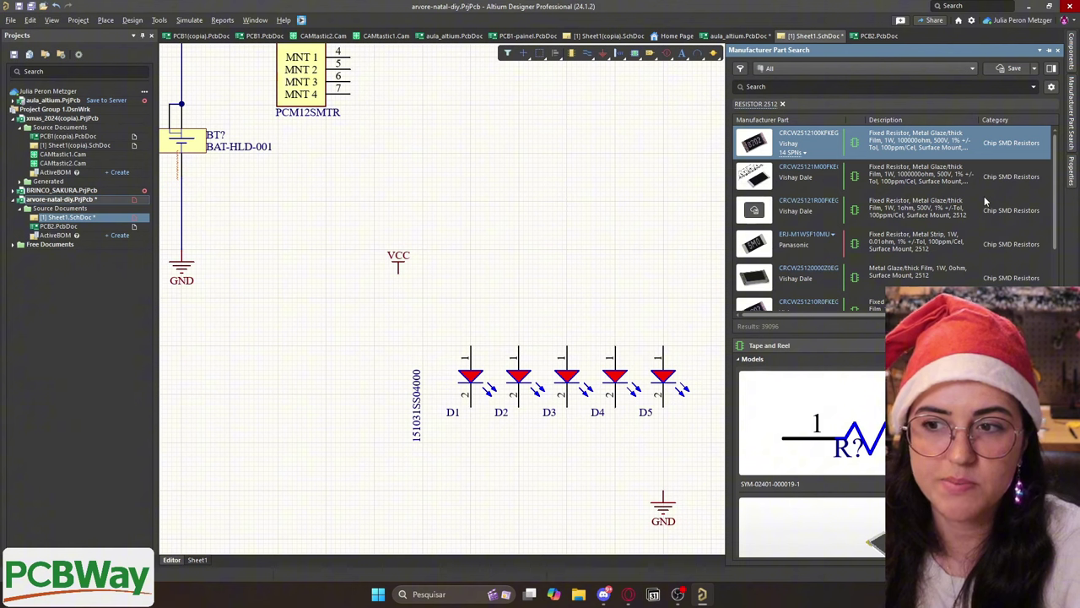
Place one CRCW2512100KFKEG resistor from the 2512 resistor search results between the VCC symbol and the LED row
{"action": "scroll", "coordinate": [826, 448], "scroll_direction": "down", "scroll_amount": 2}
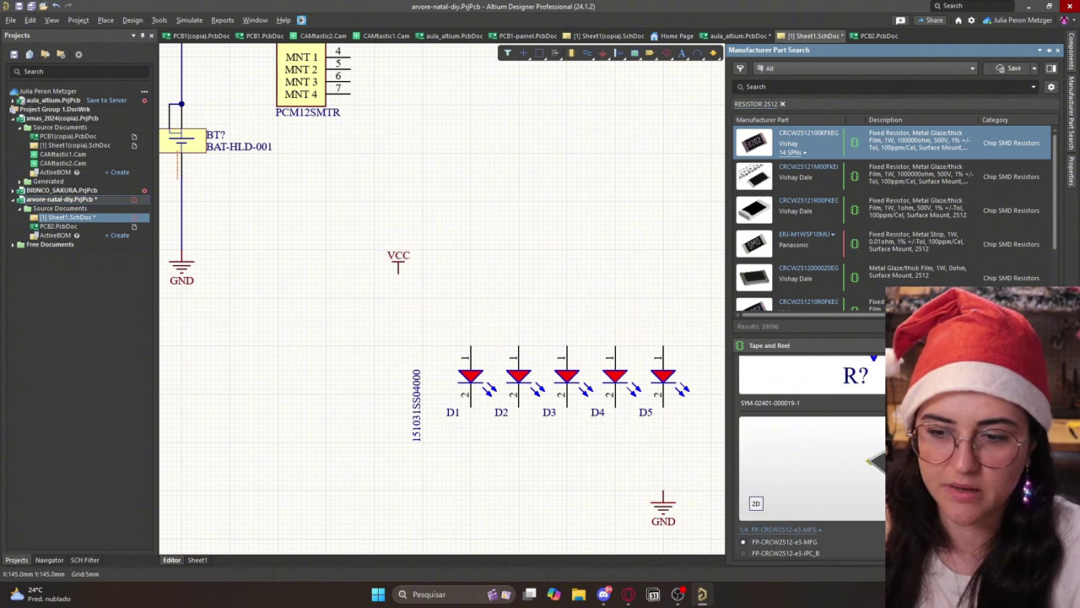
{"action": "scroll", "coordinate": [883, 463], "scroll_direction": "up", "scroll_amount": 2}
{"action": "scroll", "coordinate": [883, 462], "scroll_direction": "up", "scroll_amount": 1}
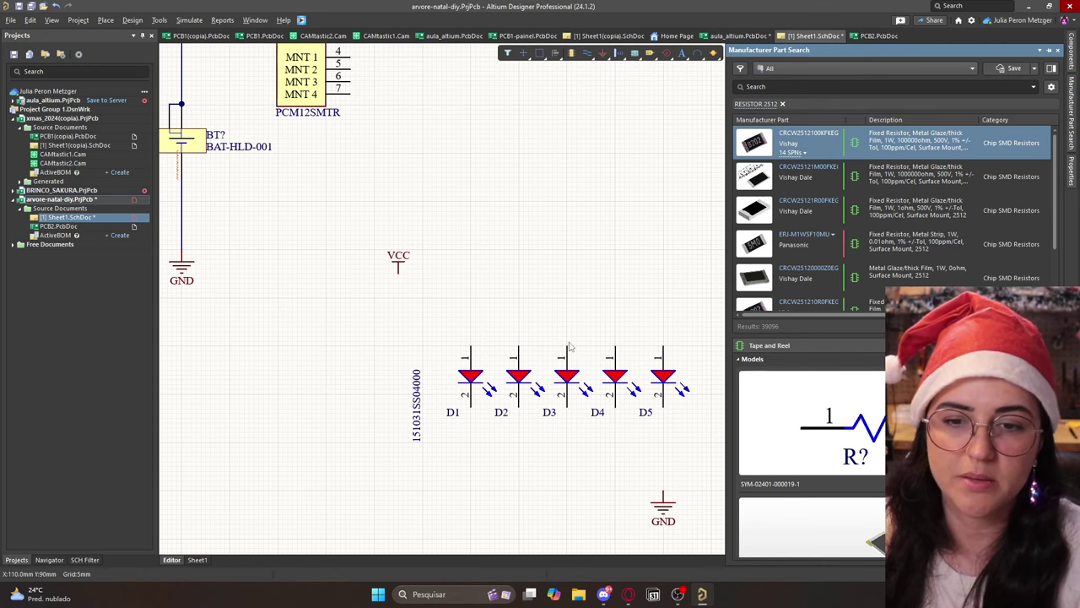
{"action": "left_click", "coordinate": [583, 319]}
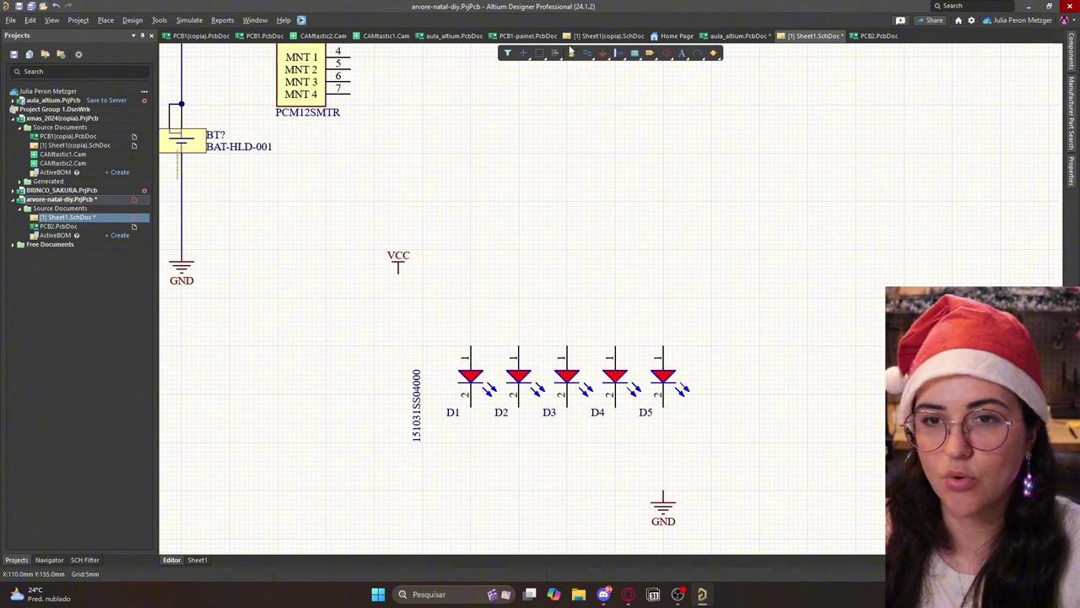
{"action": "left_click", "coordinate": [572, 53]}
{"action": "left_click", "coordinate": [855, 153]}
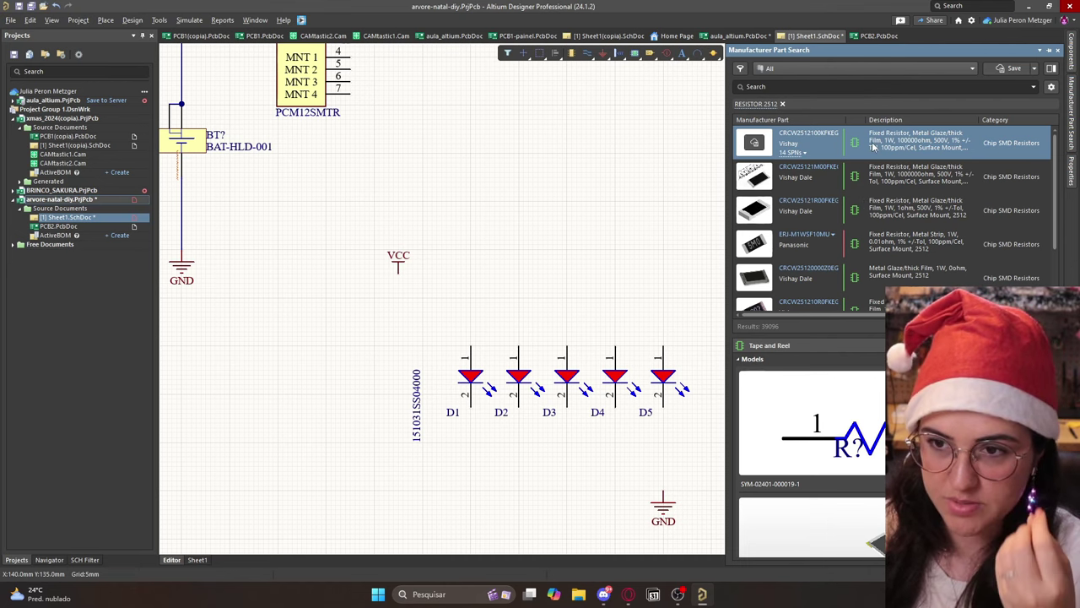
{"action": "right_click", "coordinate": [808, 144]}
{"action": "left_click", "coordinate": [832, 152]}
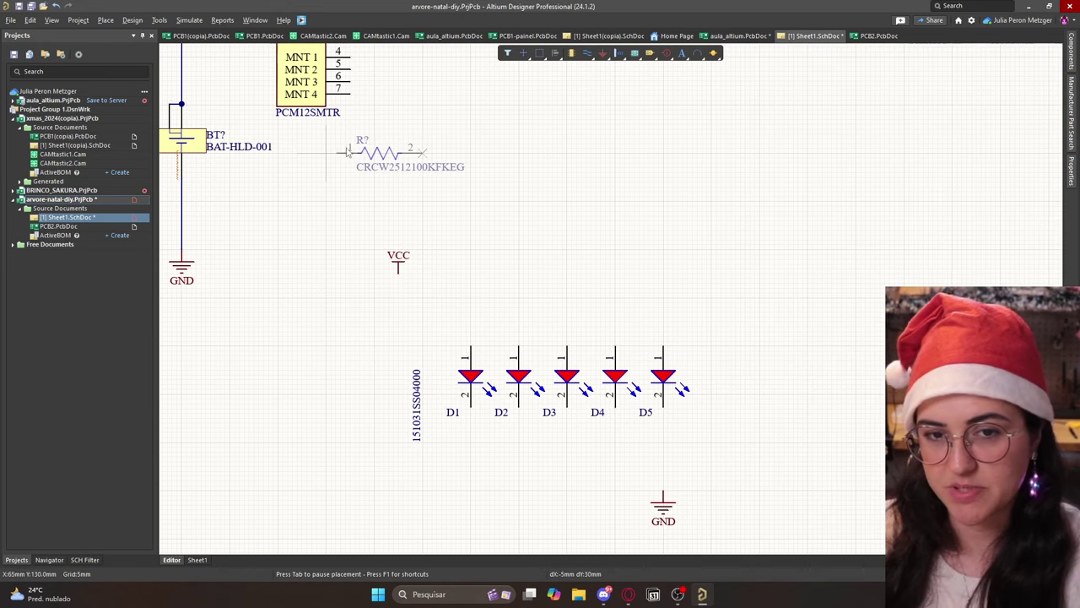
{"action": "left_click", "coordinate": [413, 293]}
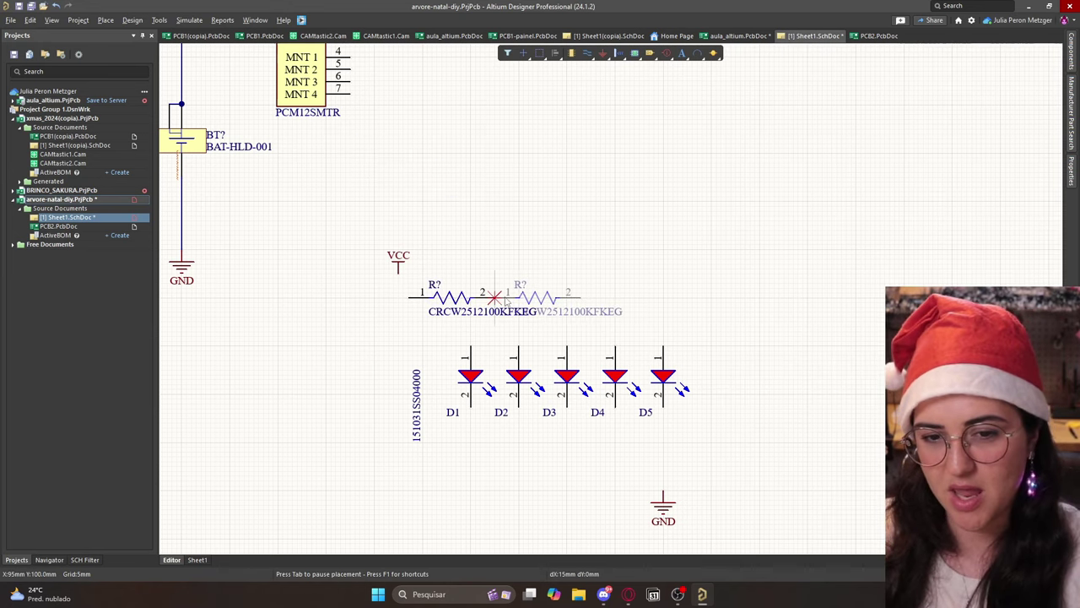
{"action": "key", "text": "Escape"}
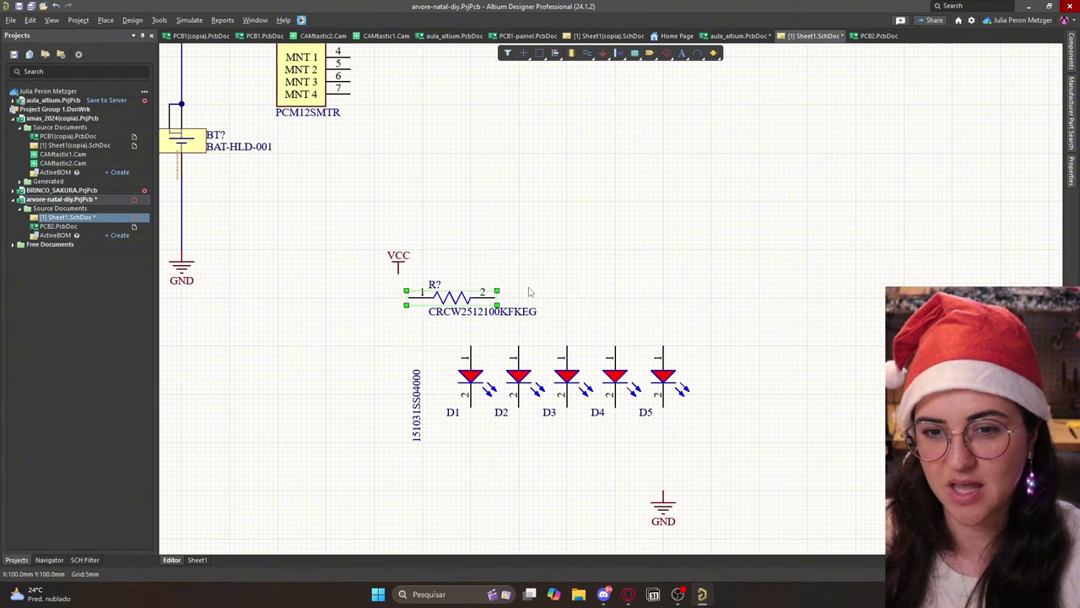
Move the VCC symbol and the resistor together to the left, clear of the LED row
{"action": "scroll", "coordinate": [518, 265], "scroll_direction": "down", "scroll_amount": 2, "text": "ctrl"}
{"action": "left_click_drag", "start_coordinate": [532, 229], "coordinate": [397, 321]}
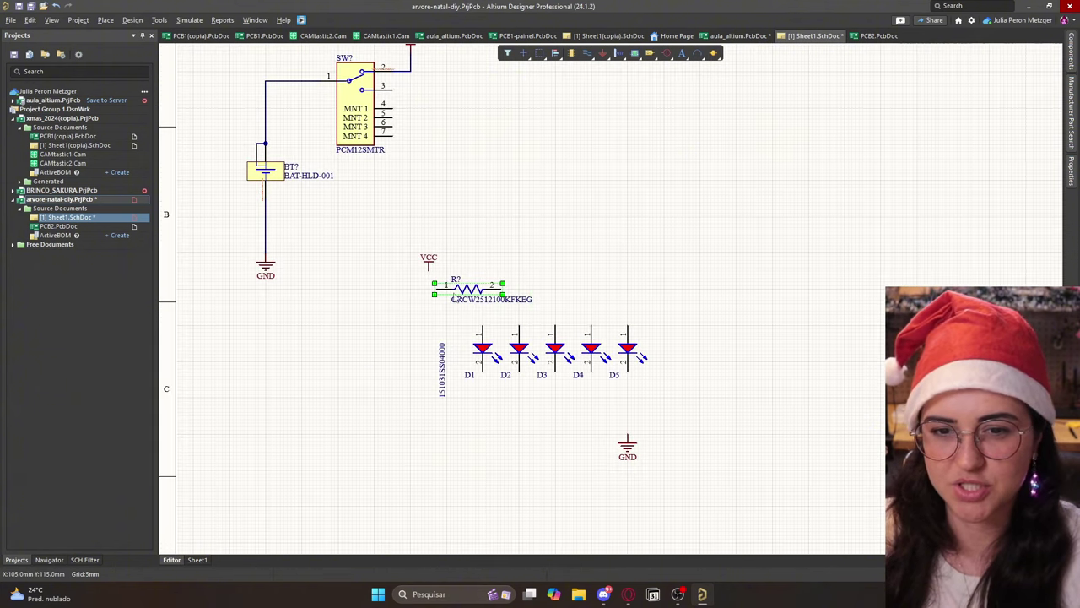
{"action": "left_click_drag", "start_coordinate": [466, 286], "coordinate": [413, 283]}
{"action": "left_click", "coordinate": [530, 261]}
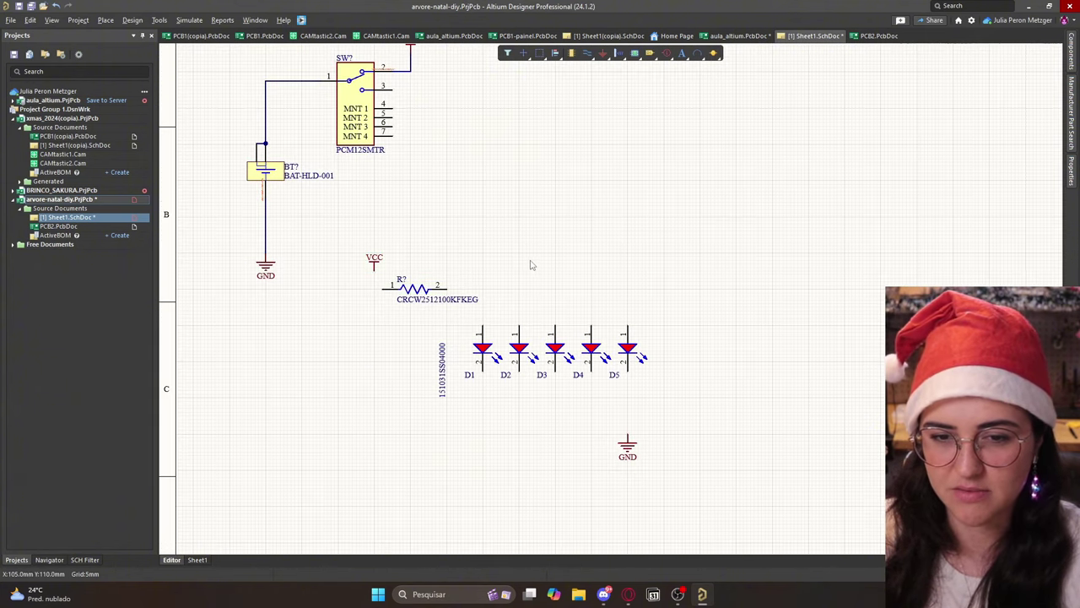
Wire the VCC symbol to the resistor and the resistor to pin 1 of all five LEDs, D1 to D5
{"action": "scroll", "coordinate": [530, 260], "scroll_direction": "up", "scroll_amount": 2, "text": "ctrl"}
{"action": "left_click", "coordinate": [585, 54]}
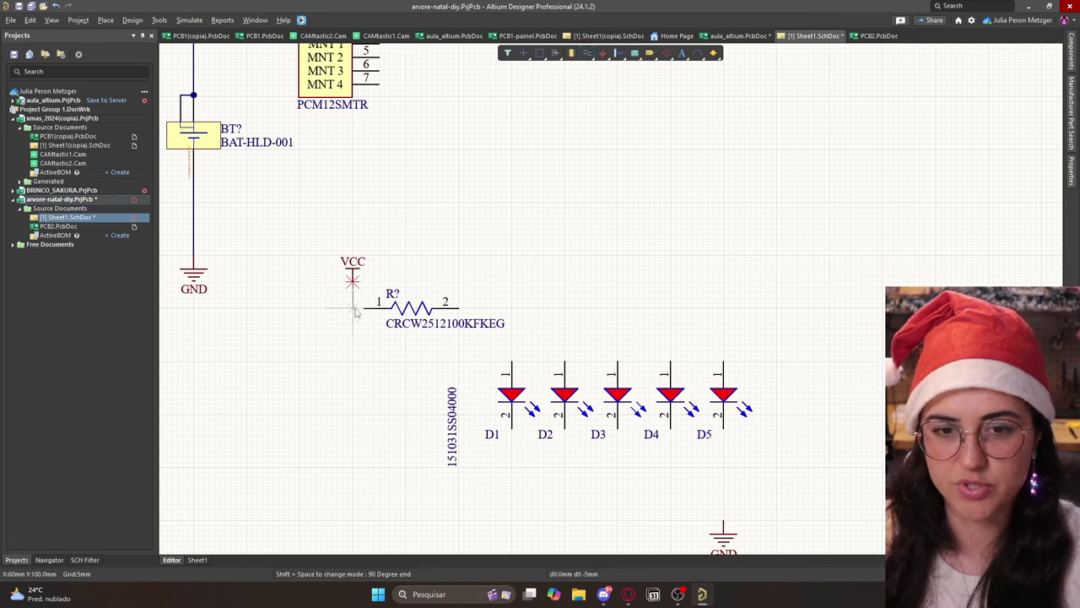
{"action": "left_click", "coordinate": [353, 280]}
{"action": "left_click", "coordinate": [378, 307]}
{"action": "left_click", "coordinate": [458, 307]}
{"action": "left_click", "coordinate": [512, 361]}
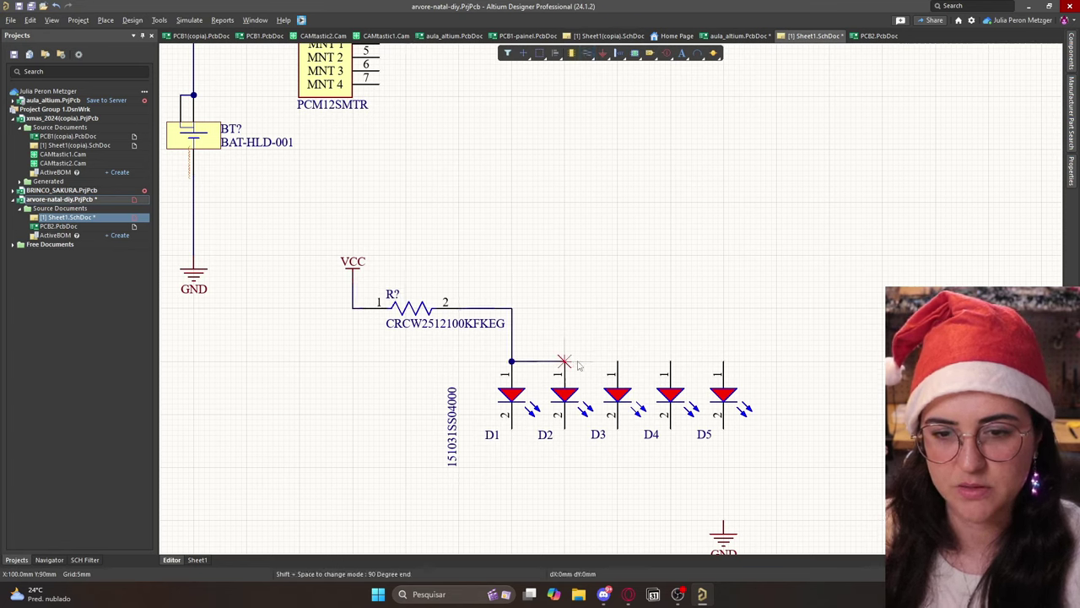
{"action": "left_click", "coordinate": [564, 361]}
{"action": "left_click", "coordinate": [618, 361]}
{"action": "left_click", "coordinate": [671, 361]}
{"action": "left_click", "coordinate": [724, 361]}
Wire pin 2 of all five LEDs together and connect them to the GND symbol below D5
{"action": "left_click", "coordinate": [723, 428]}
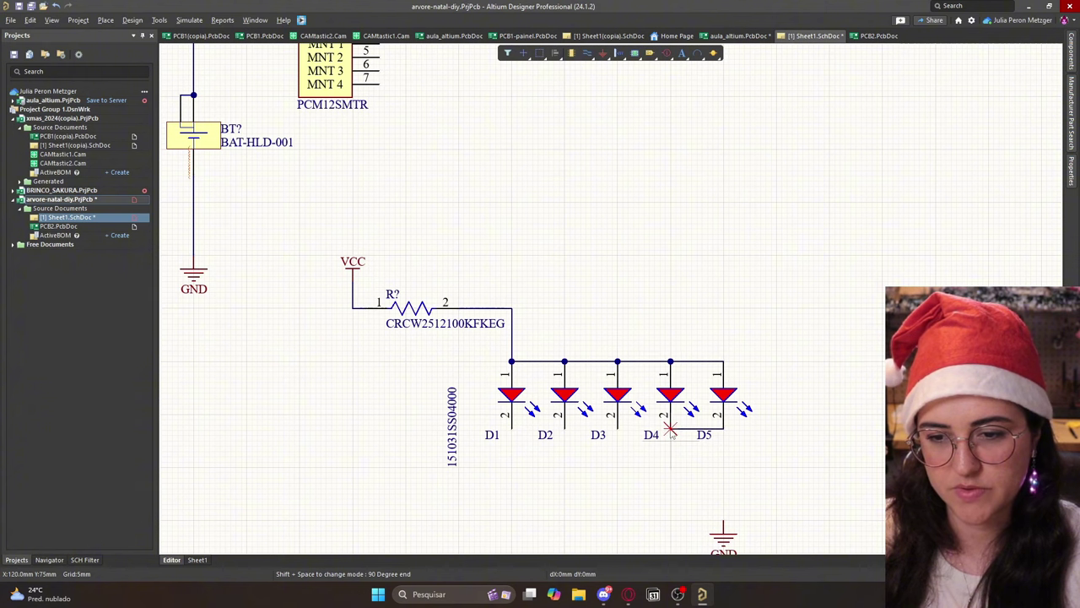
{"action": "left_click", "coordinate": [670, 428]}
{"action": "left_click", "coordinate": [618, 428]}
{"action": "left_click", "coordinate": [565, 428]}
{"action": "left_click", "coordinate": [511, 428]}
{"action": "left_click", "coordinate": [723, 428]}
{"action": "left_click", "coordinate": [723, 521]}
Move the whole LED circuit up the sheet so it sits beside the switch and battery circuit
{"action": "scroll", "coordinate": [825, 386], "scroll_direction": "down", "scroll_amount": 4, "text": "ctrl"}
{"action": "right_click_drag", "start_coordinate": [826, 386], "coordinate": [735, 405]}
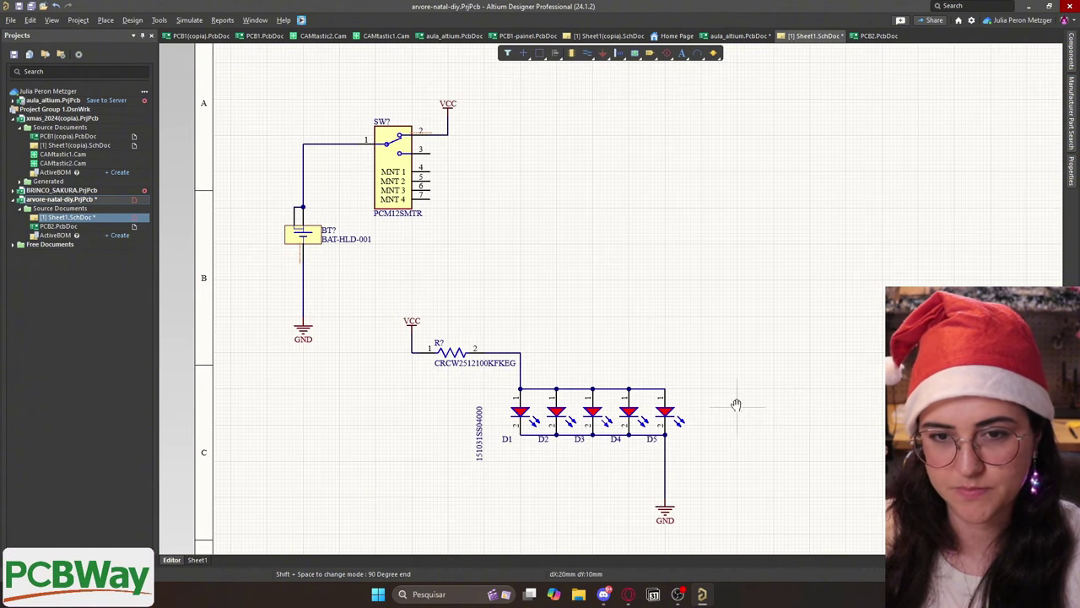
{"action": "scroll", "coordinate": [735, 405], "scroll_direction": "down", "scroll_amount": 1, "text": "ctrl"}
{"action": "left_click_drag", "start_coordinate": [417, 301], "coordinate": [781, 552]}
{"action": "left_click_drag", "start_coordinate": [606, 389], "coordinate": [709, 176]}
{"action": "right_click_drag", "start_coordinate": [837, 300], "coordinate": [801, 364]}
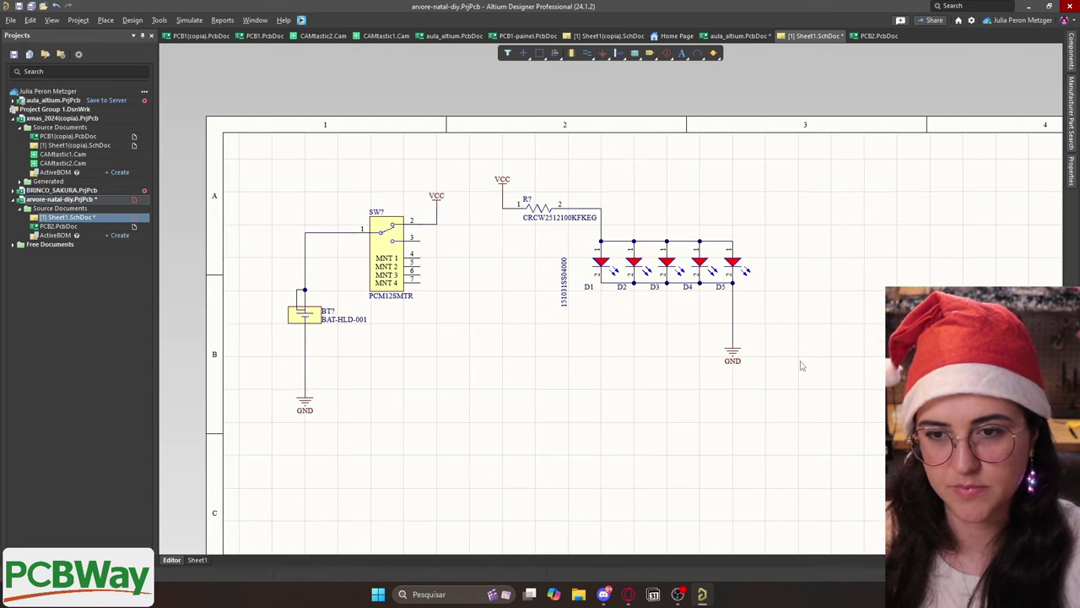
Rearrange the resistor vertically between the VCC symbol and the top of D1, and designate it R1
{"action": "left_click_drag", "start_coordinate": [667, 239], "coordinate": [635, 290]}
{"action": "right_click_drag", "start_coordinate": [635, 289], "coordinate": [649, 307]}
{"action": "mouse_move", "coordinate": [568, 278]}
{"action": "left_mouse_down"}
{"action": "mouse_move", "coordinate": [490, 279]}
{"action": "mouse_move", "coordinate": [569, 278]}
{"action": "left_mouse_up"}
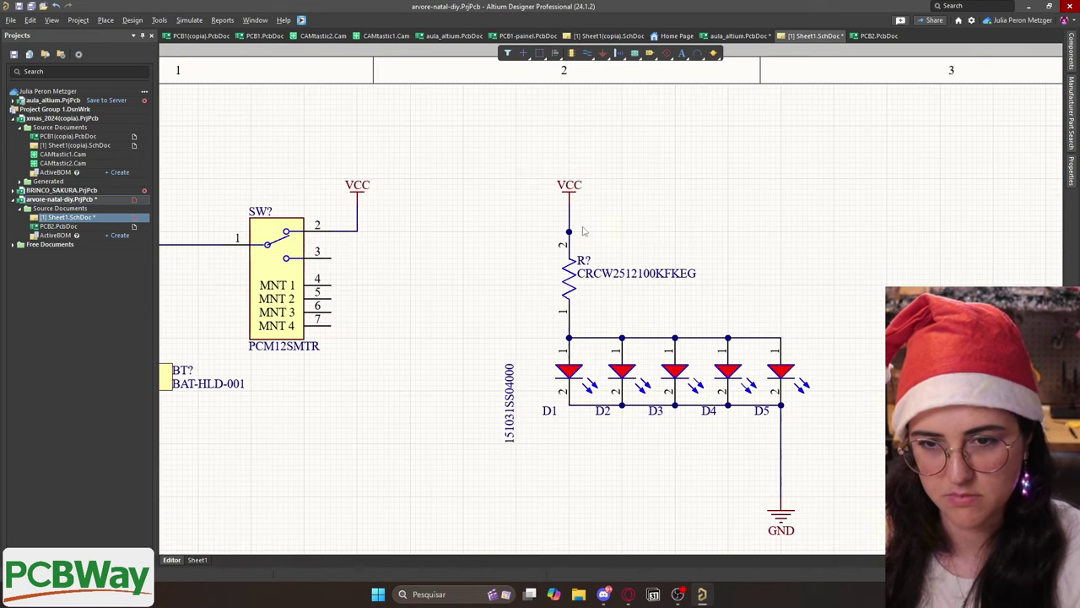
Set the comment value of resistor R1 to 56R 2512
{"action": "double_click", "coordinate": [613, 275]}
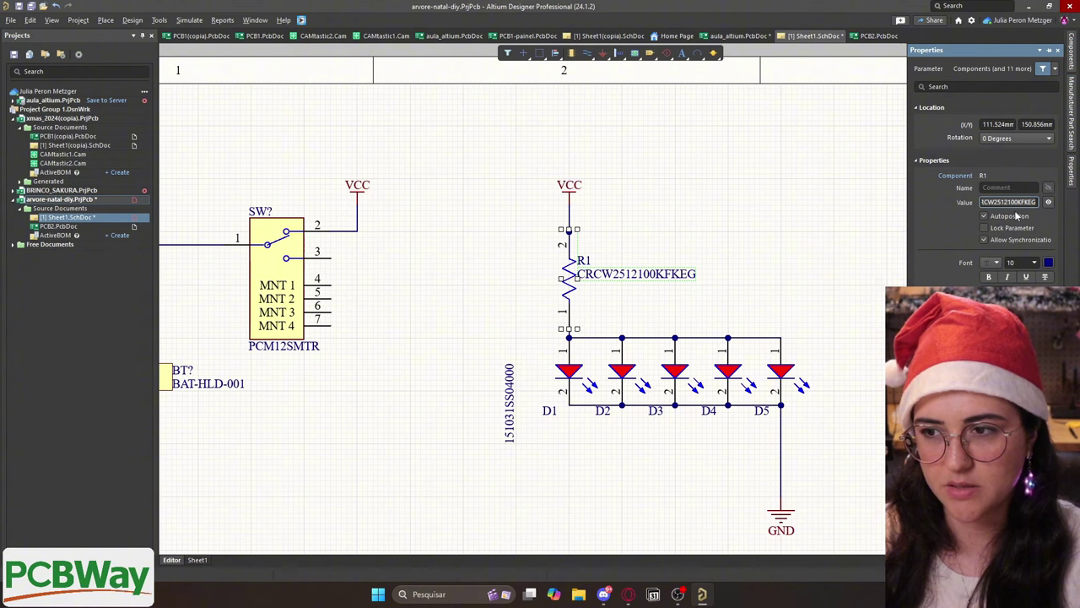
{"action": "type", "text": "56R 12512"}
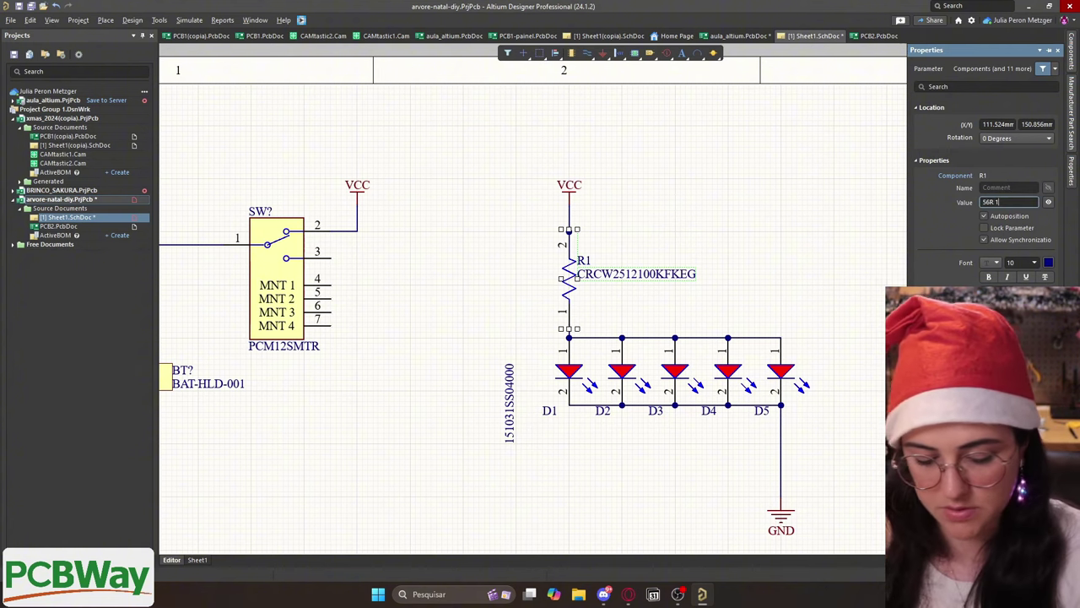
{"action": "key", "text": "Return"}
{"action": "left_click", "coordinate": [724, 217]}
Save the schematic as Sheet1.SchDoc in the xmas2024-diy\arvore-natal-diy folder
{"action": "scroll", "coordinate": [724, 218], "scroll_direction": "down", "scroll_amount": 1, "text": "ctrl"}
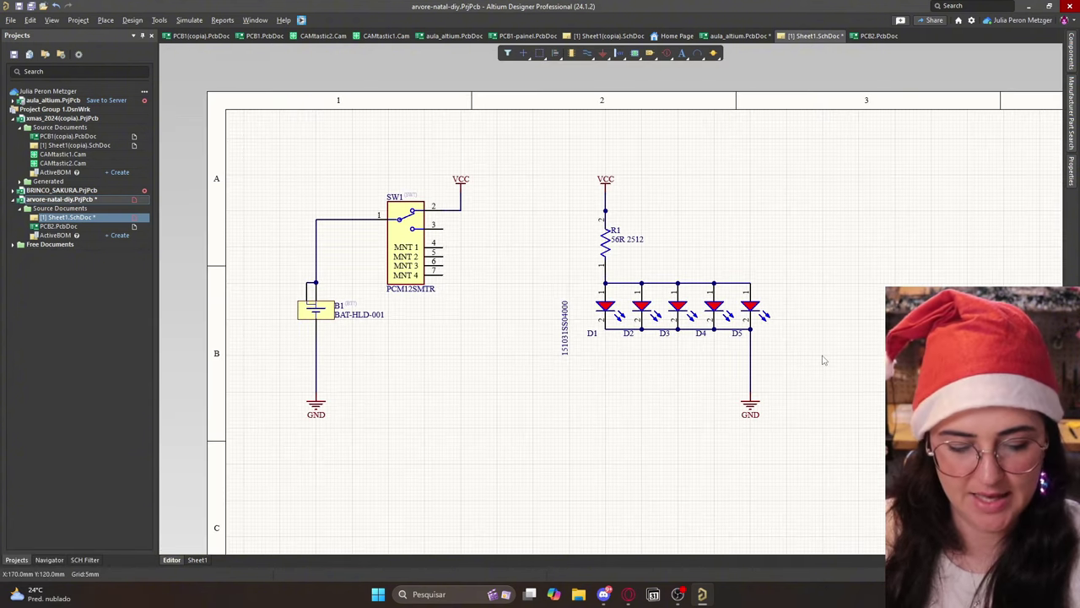
{"action": "key", "text": "ctrl+s"}
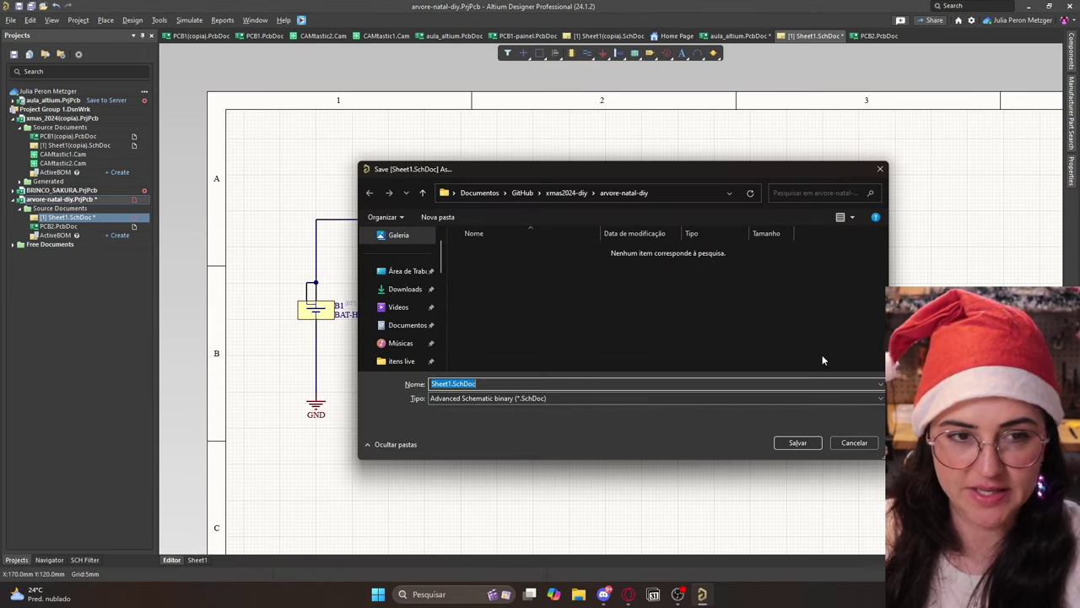
{"action": "left_click", "coordinate": [796, 442]}
Open the PCB2.PcbDoc layout of the arvore-natal-diy project and bring the whole empty board into view
{"action": "scroll", "coordinate": [687, 355], "scroll_direction": "up", "scroll_amount": 2, "text": "ctrl"}
{"action": "right_click_drag", "start_coordinate": [712, 415], "coordinate": [720, 403]}
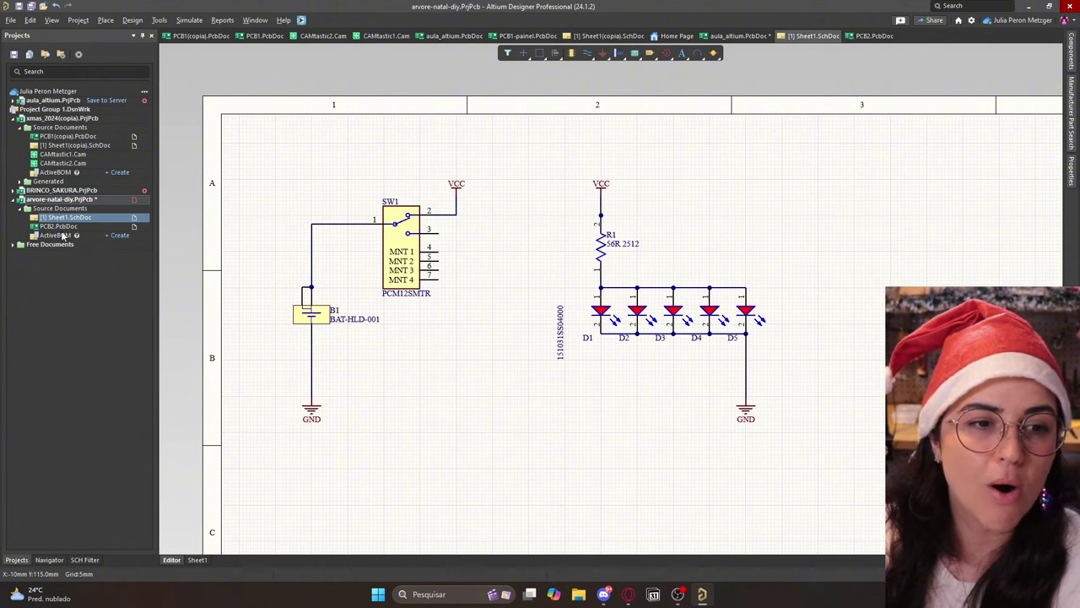
{"action": "double_click", "coordinate": [58, 226]}
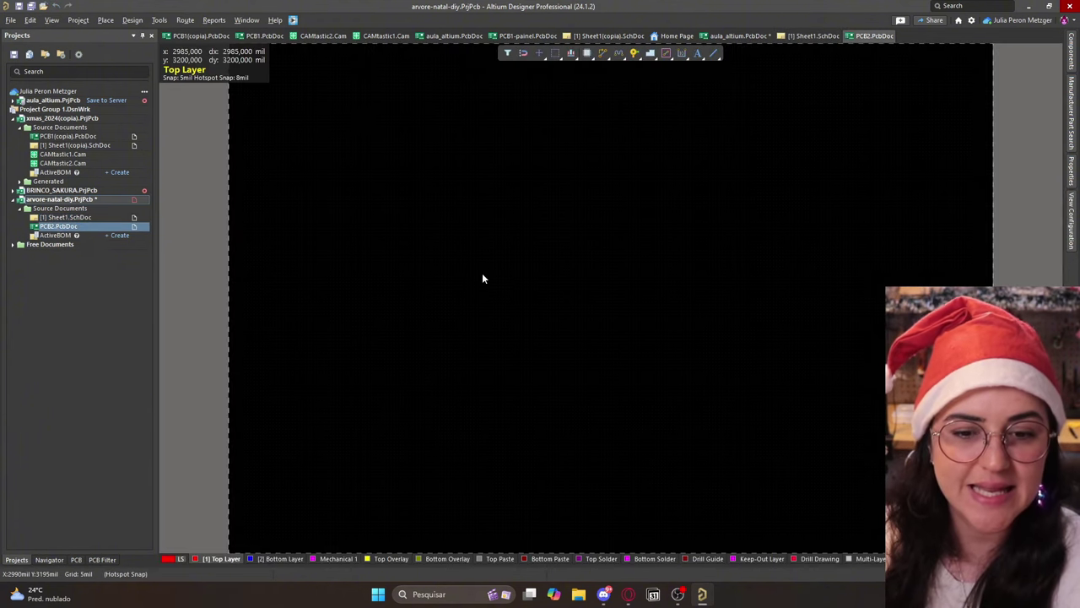
{"action": "scroll", "coordinate": [482, 274], "scroll_direction": "down", "scroll_amount": 1, "text": "ctrl"}
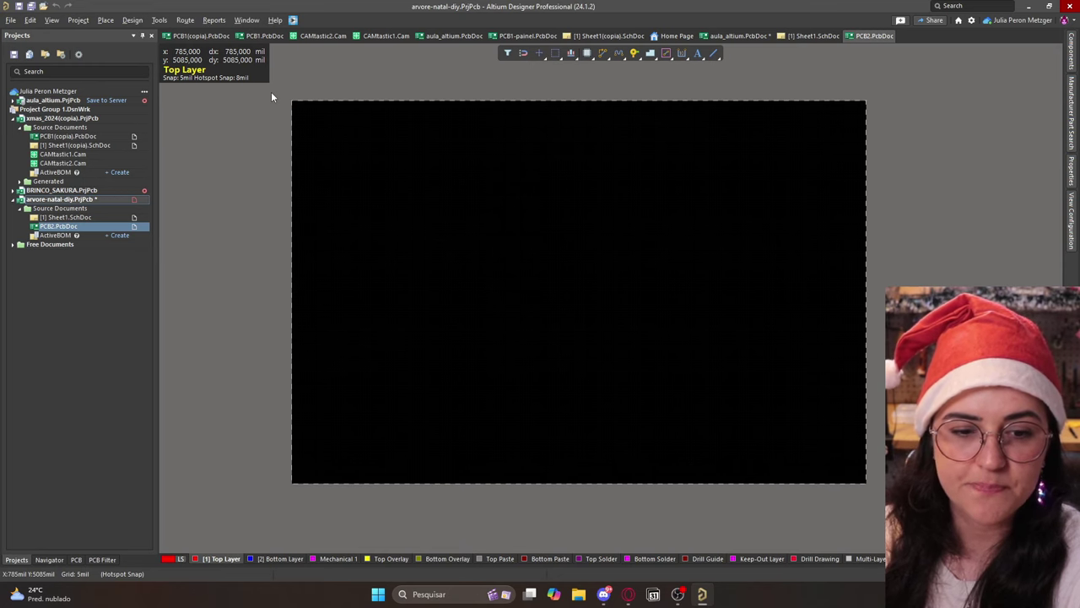
Switch to the Canva design in the browser and examine the Christmas tree drawing on page 2
{"action": "left_click", "coordinate": [626, 596]}
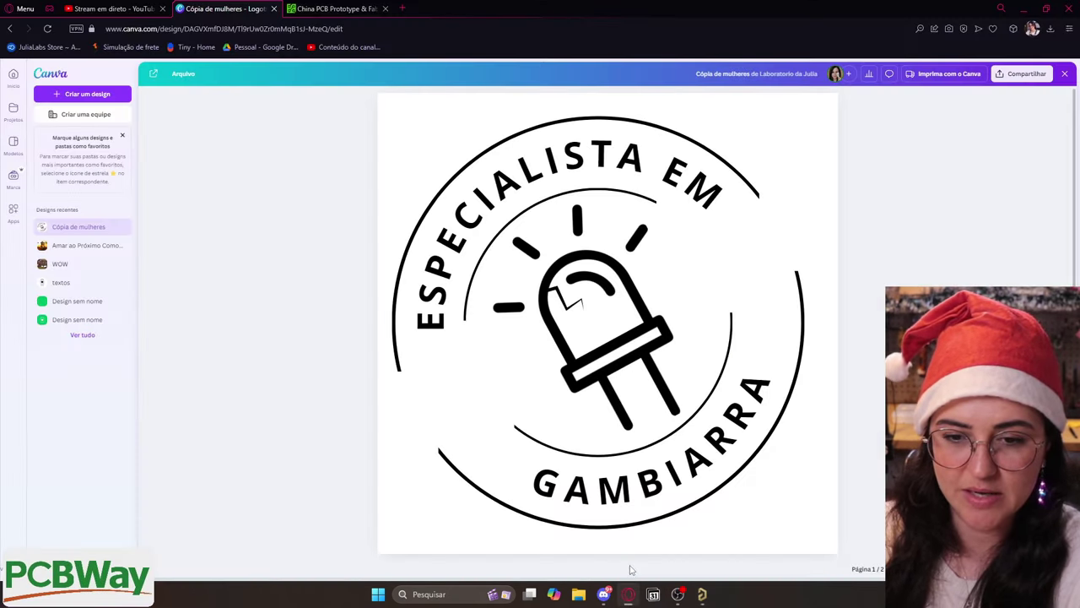
{"action": "scroll", "coordinate": [687, 402], "scroll_direction": "down", "scroll_amount": 10}
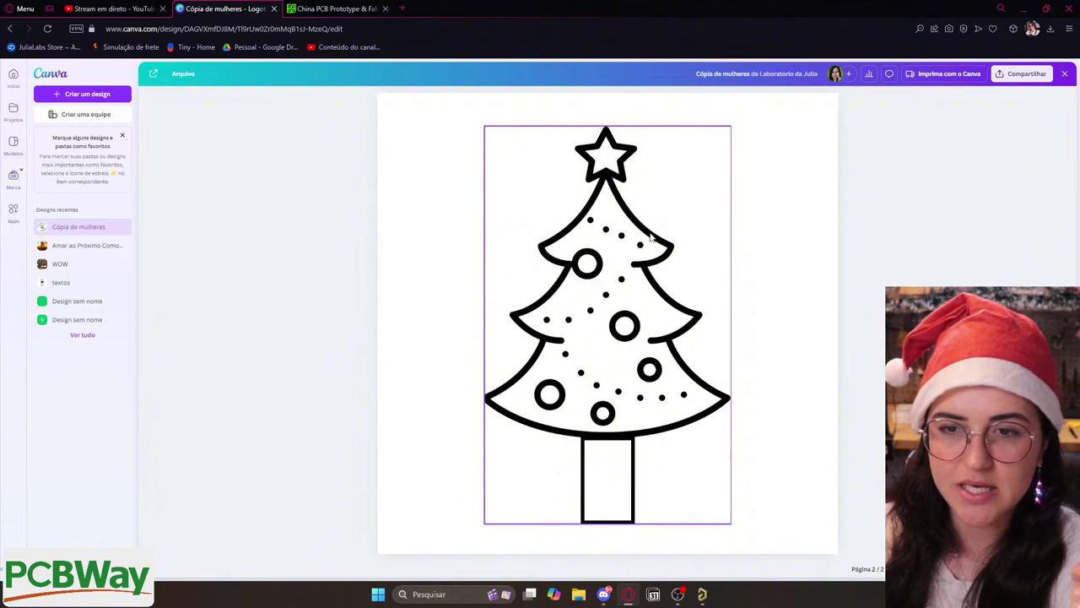
{"action": "mouse_move", "coordinate": [679, 601]}
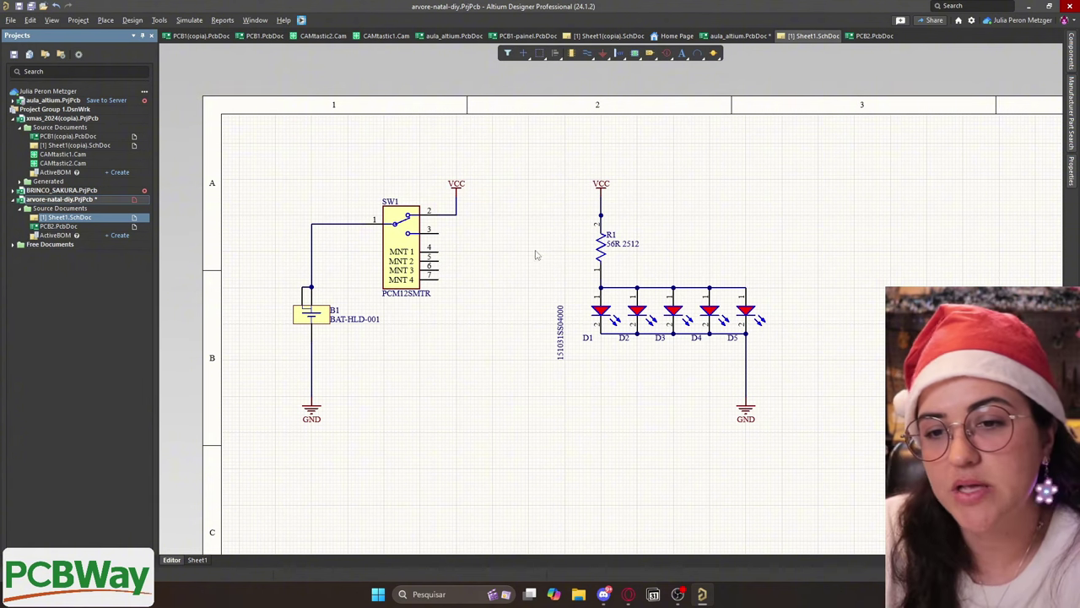
Copy the VCC symbol, R1, D1 and the GND symbol and paste them between the switch and the parallel LED circuit
{"action": "left_click", "coordinate": [604, 246]}
{"action": "left_click", "coordinate": [603, 189]}
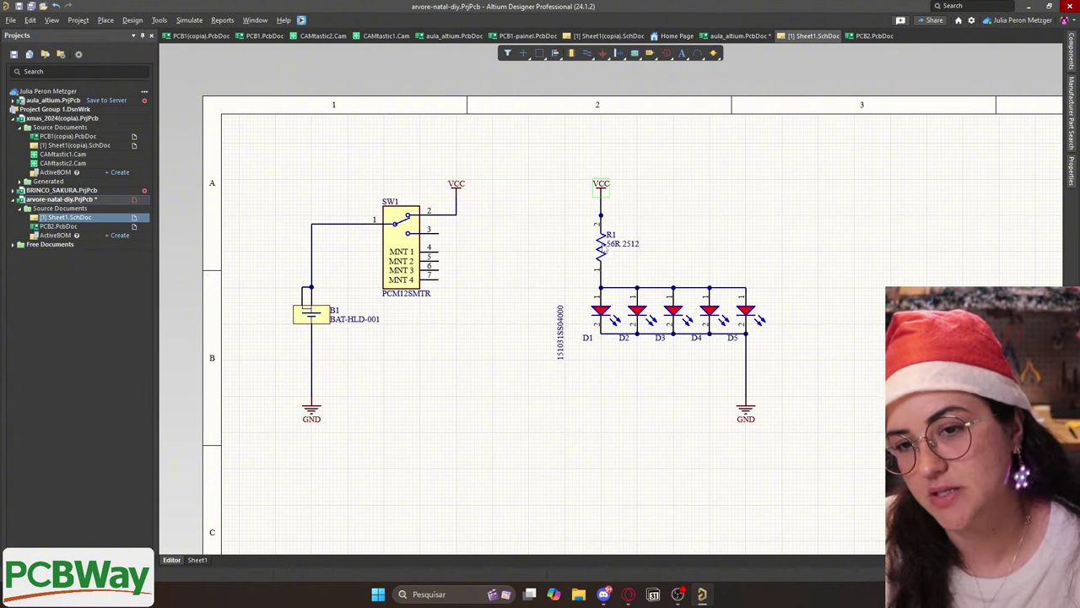
{"action": "left_click", "coordinate": [601, 247], "text": "shift"}
{"action": "left_click", "coordinate": [601, 311], "text": "shift"}
{"action": "left_click", "coordinate": [746, 410], "text": "shift"}
{"action": "key", "text": "ctrl+v"}
{"action": "left_click", "coordinate": [493, 337]}
{"action": "left_click", "coordinate": [493, 340]}
Set the pasted resistor's designator to R2 and move the pasted GND symbol directly below the pasted LED
{"action": "double_click", "coordinate": [514, 335]}
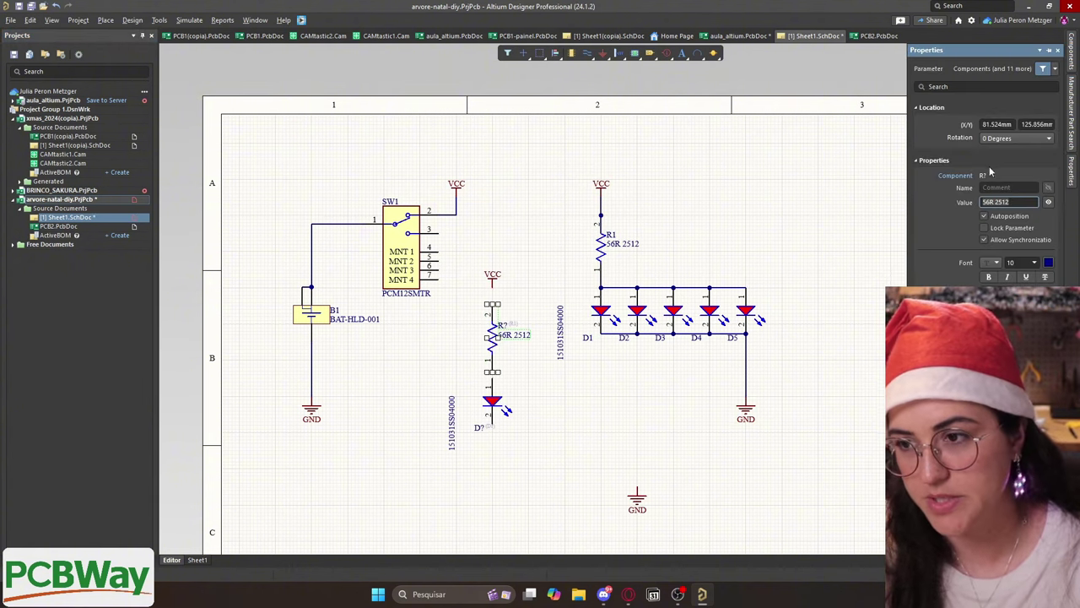
{"action": "left_click_drag", "start_coordinate": [642, 479], "coordinate": [497, 465]}
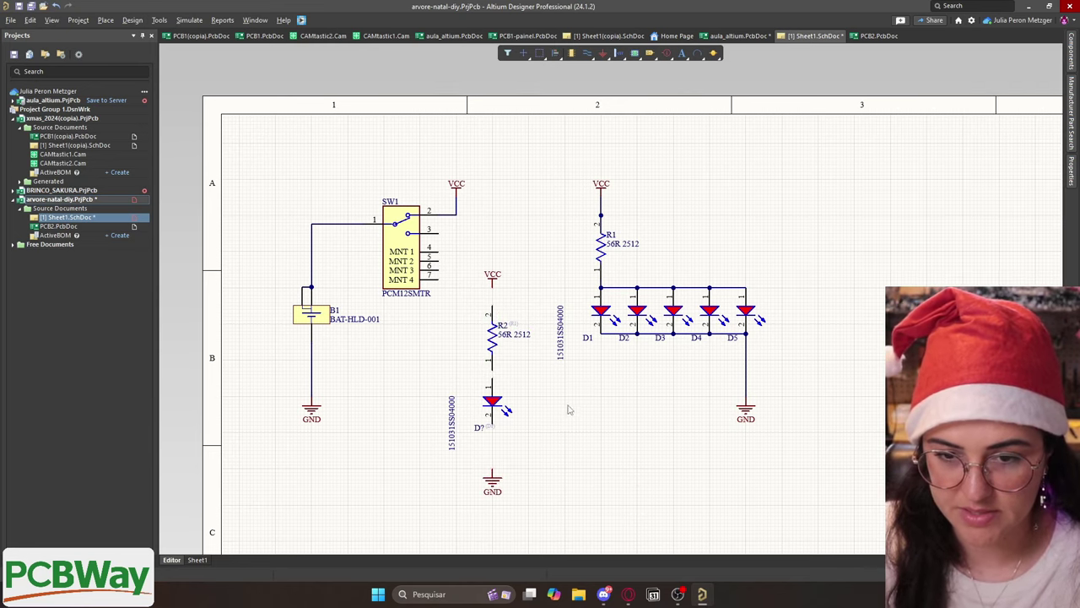
Wire the pasted VCC, R2, LED and GND in series and open the LED's designator for editing
{"action": "scroll", "coordinate": [538, 441], "scroll_direction": "up", "scroll_amount": 2, "text": "ctrl"}
{"action": "left_click", "coordinate": [593, 58]}
{"action": "left_click", "coordinate": [478, 238]}
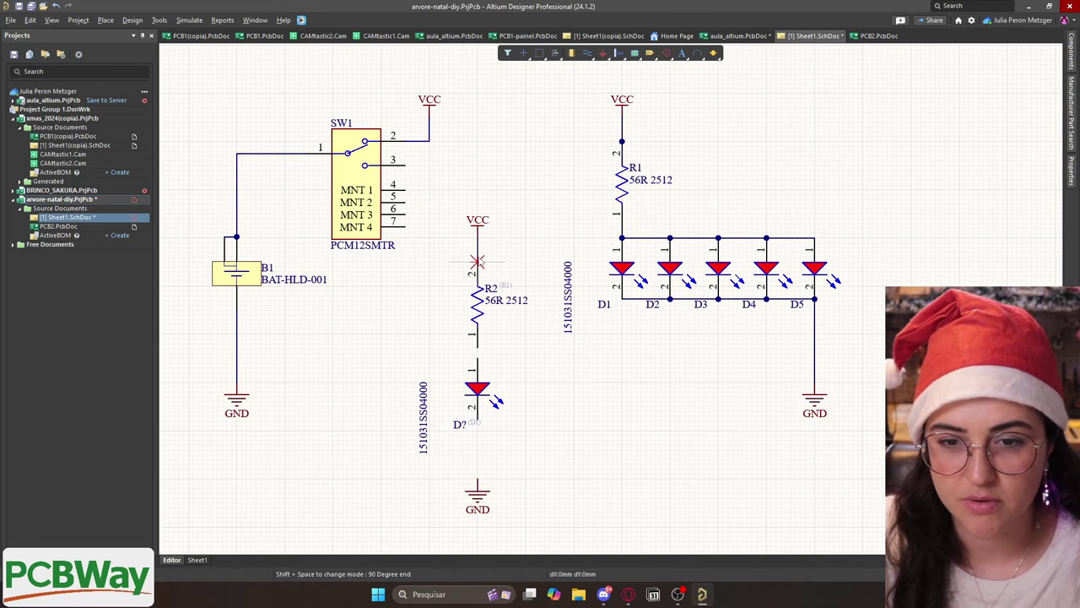
{"action": "left_click", "coordinate": [478, 262]}
{"action": "left_click", "coordinate": [477, 347]}
{"action": "left_click", "coordinate": [477, 359]}
{"action": "left_click", "coordinate": [478, 419]}
{"action": "left_click", "coordinate": [477, 478]}
{"action": "right_click", "coordinate": [670, 432]}
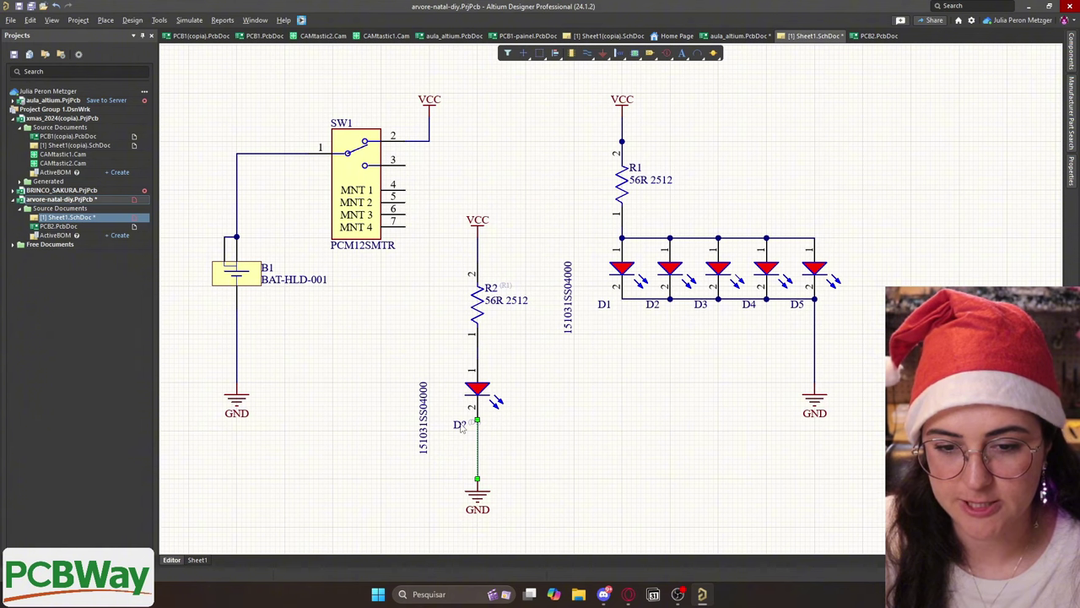
{"action": "double_click", "coordinate": [461, 426]}
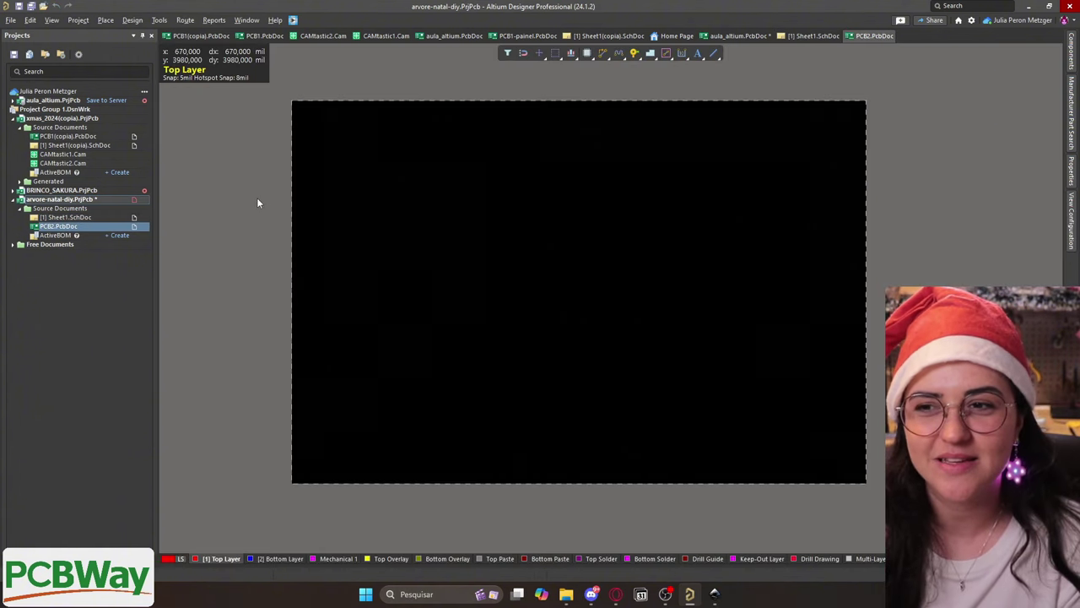
Start a DXF/DWG import into PCB2.PcbDoc and open the tree outline drawing from the GitHub\xmas2024-diy folder
{"action": "left_click", "coordinate": [11, 20]}
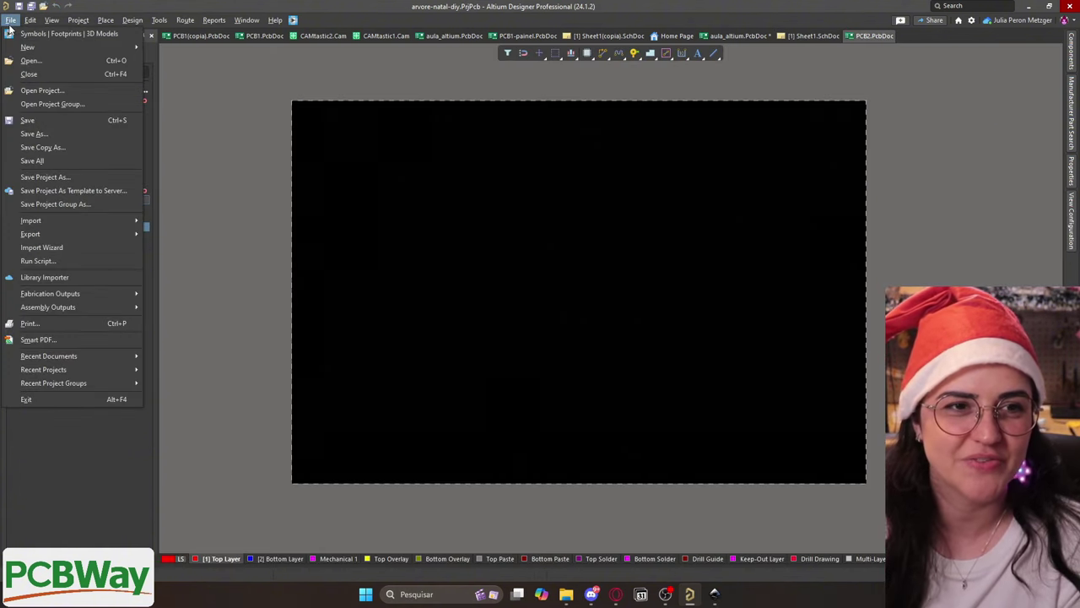
{"action": "mouse_move", "coordinate": [82, 220]}
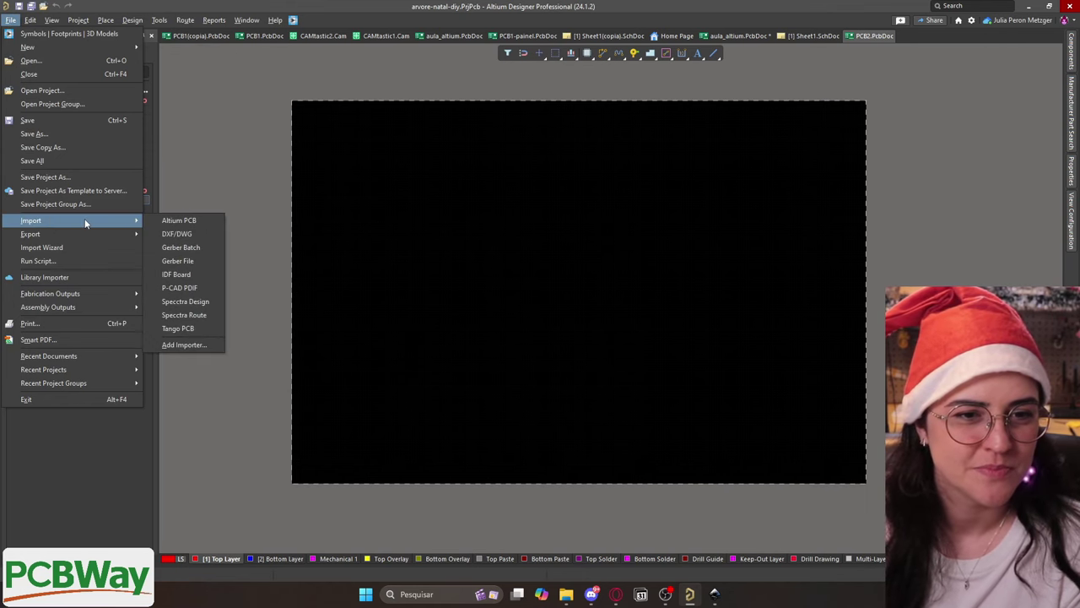
{"action": "left_click", "coordinate": [190, 233]}
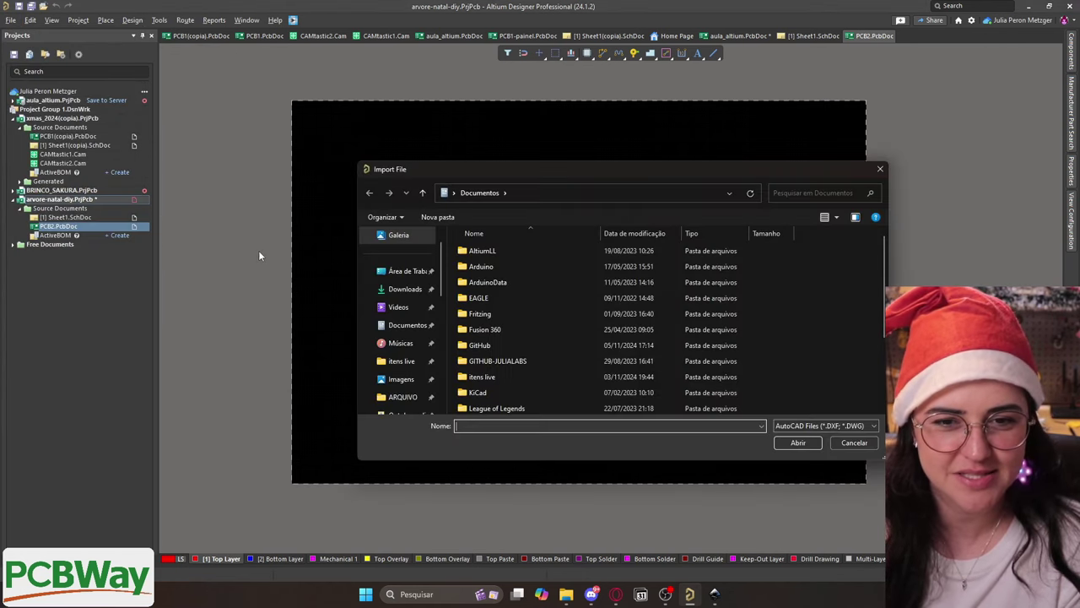
{"action": "double_click", "coordinate": [536, 344]}
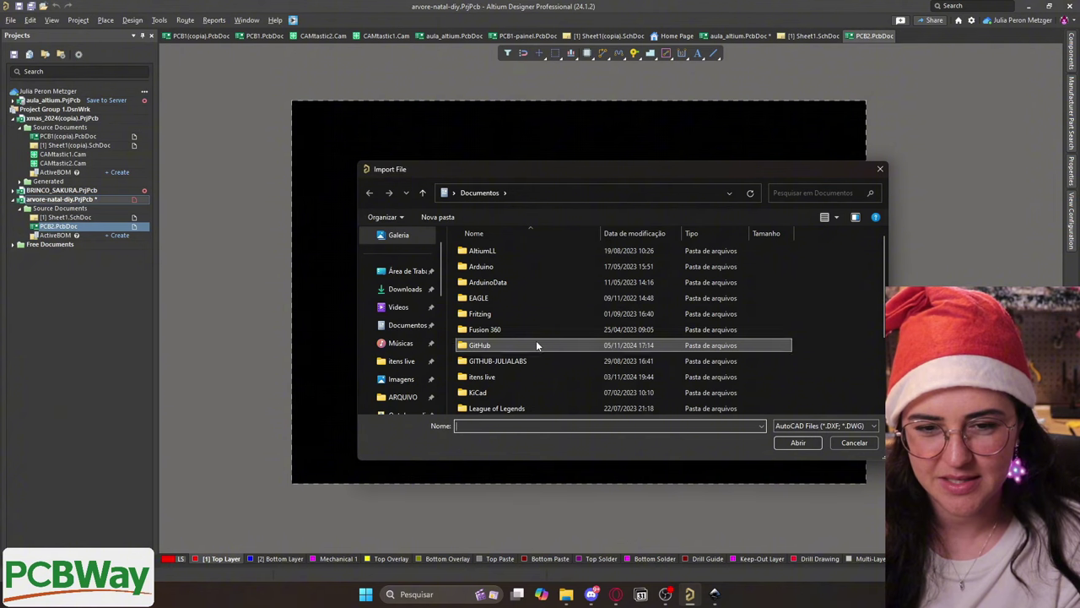
{"action": "scroll", "coordinate": [536, 345], "scroll_direction": "down", "scroll_amount": 4}
{"action": "scroll", "coordinate": [536, 345], "scroll_direction": "down", "scroll_amount": 3}
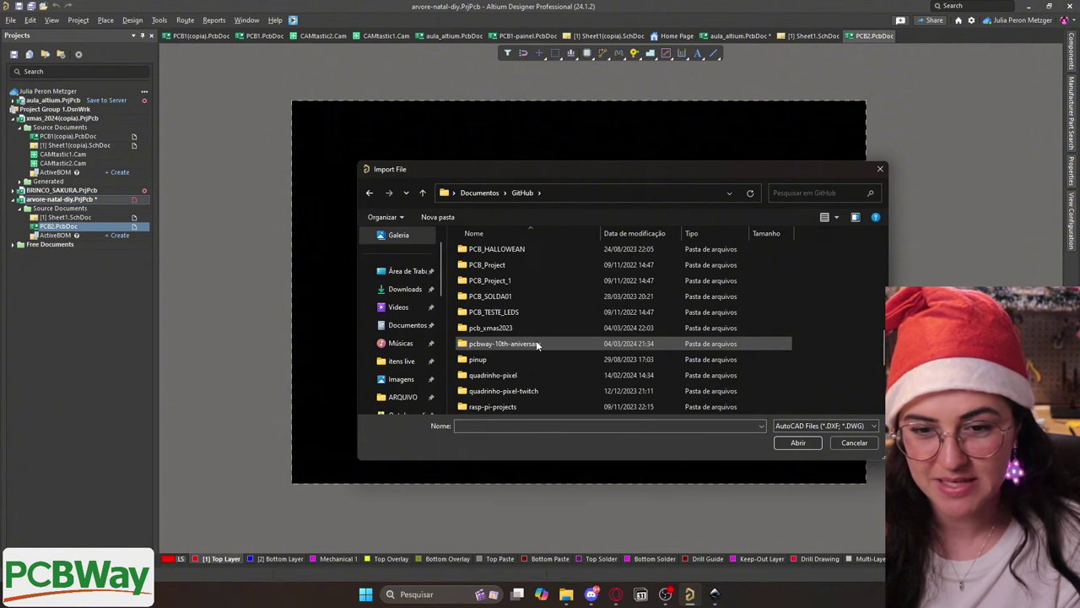
{"action": "scroll", "coordinate": [536, 345], "scroll_direction": "down", "scroll_amount": 6}
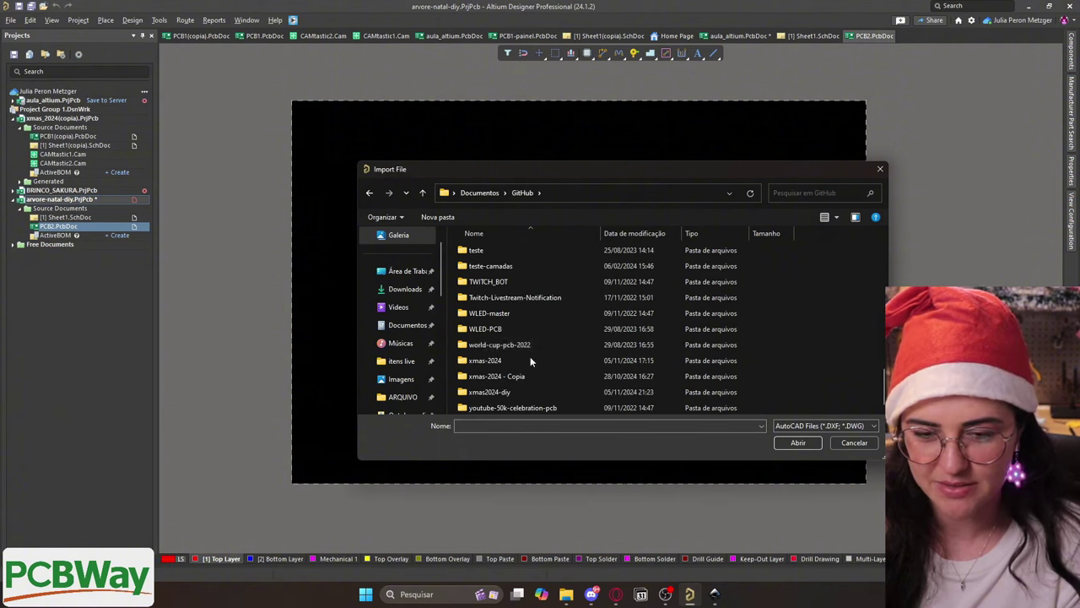
{"action": "double_click", "coordinate": [515, 393]}
{"action": "double_click", "coordinate": [478, 266]}
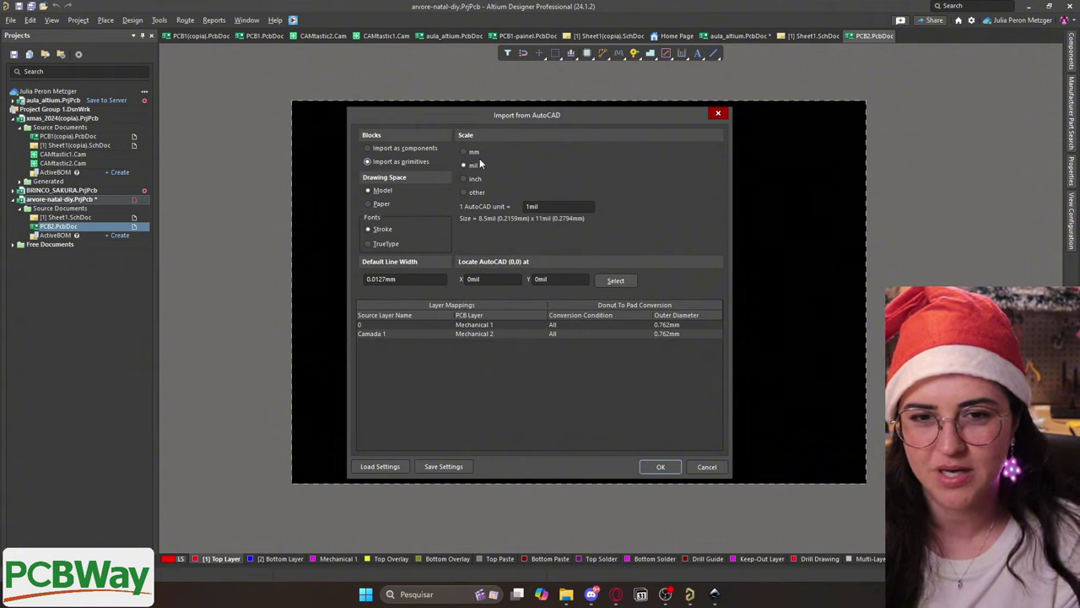
Set the AutoCAD import scale to mm and import the tree outline into the board layout
{"action": "left_click", "coordinate": [463, 152]}
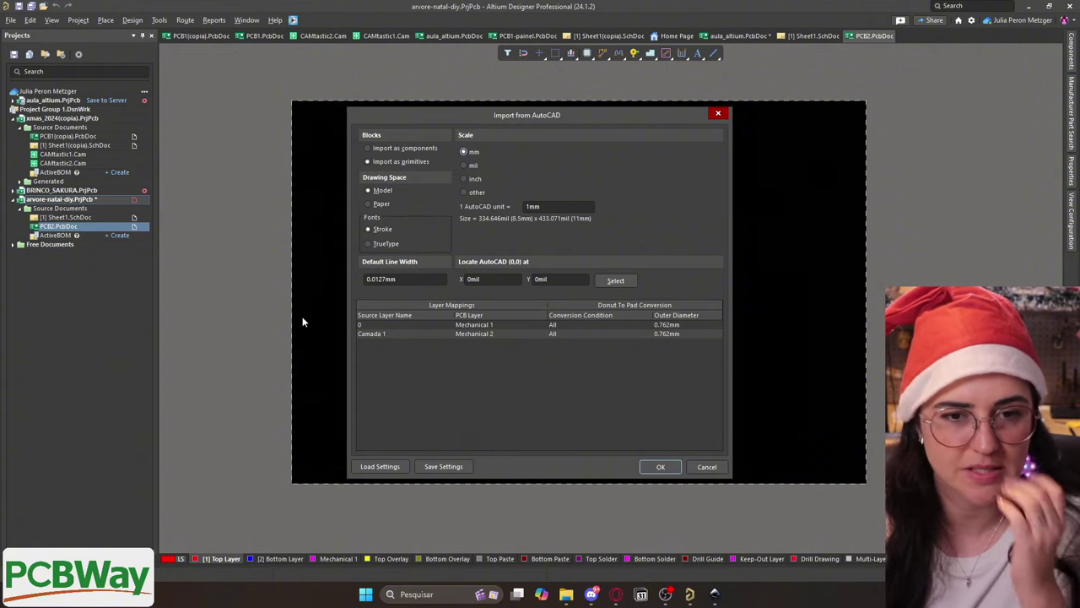
{"action": "left_click", "coordinate": [660, 468]}
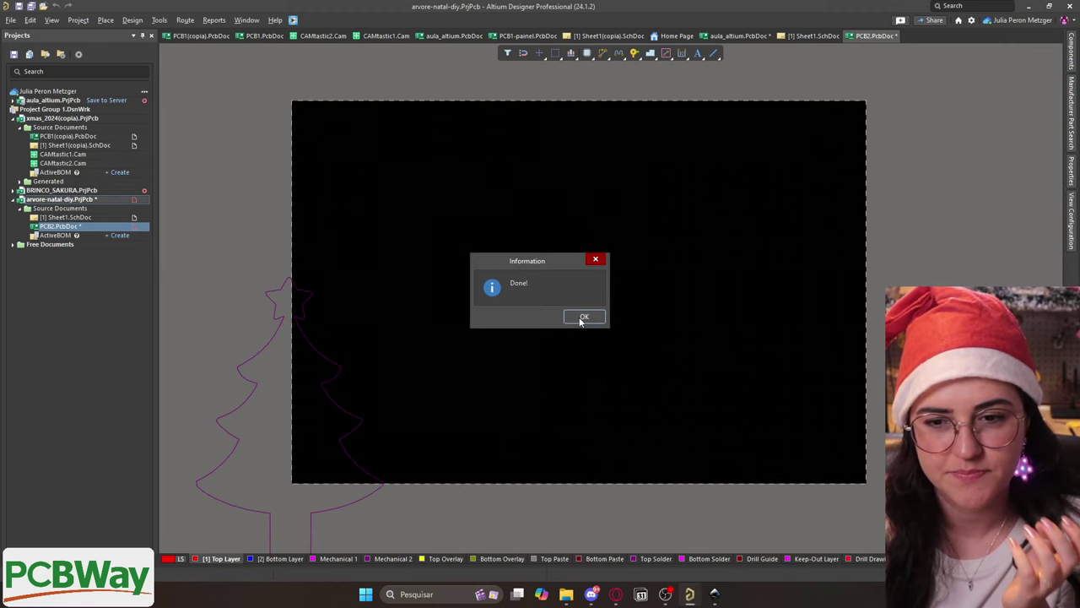
{"action": "left_click", "coordinate": [581, 321]}
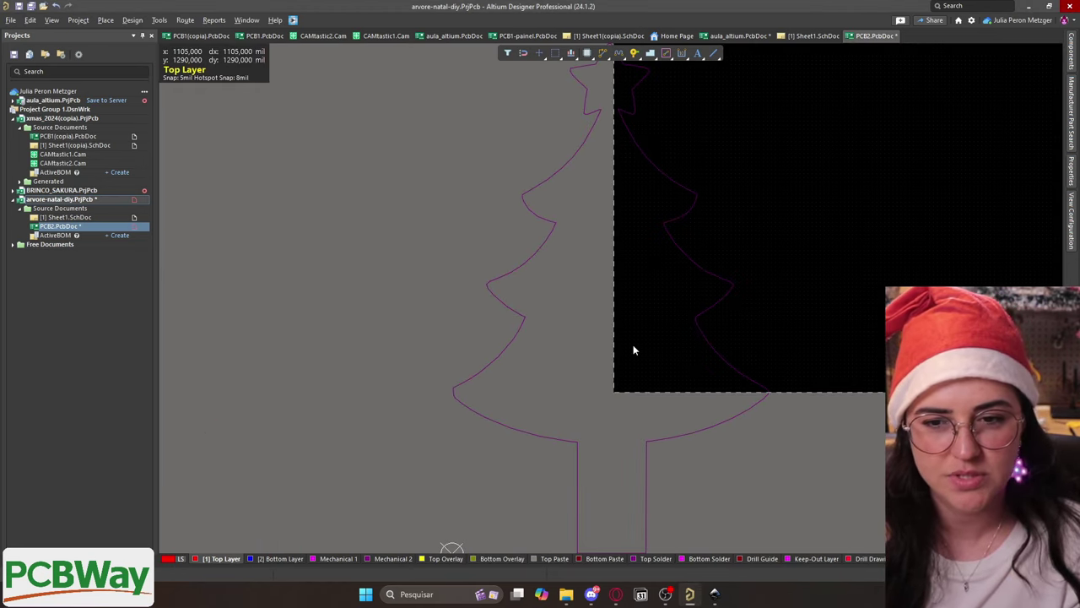
{"action": "scroll", "coordinate": [633, 344], "scroll_direction": "down", "scroll_amount": 4, "text": "ctrl"}
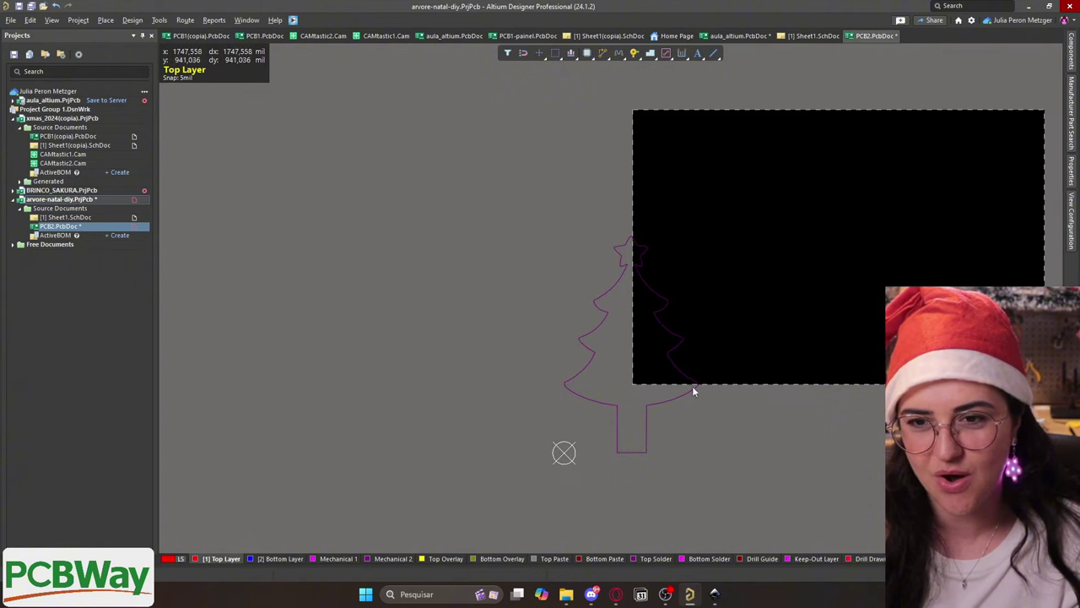
{"action": "scroll", "coordinate": [674, 327], "scroll_direction": "up", "scroll_amount": 2, "text": "ctrl"}
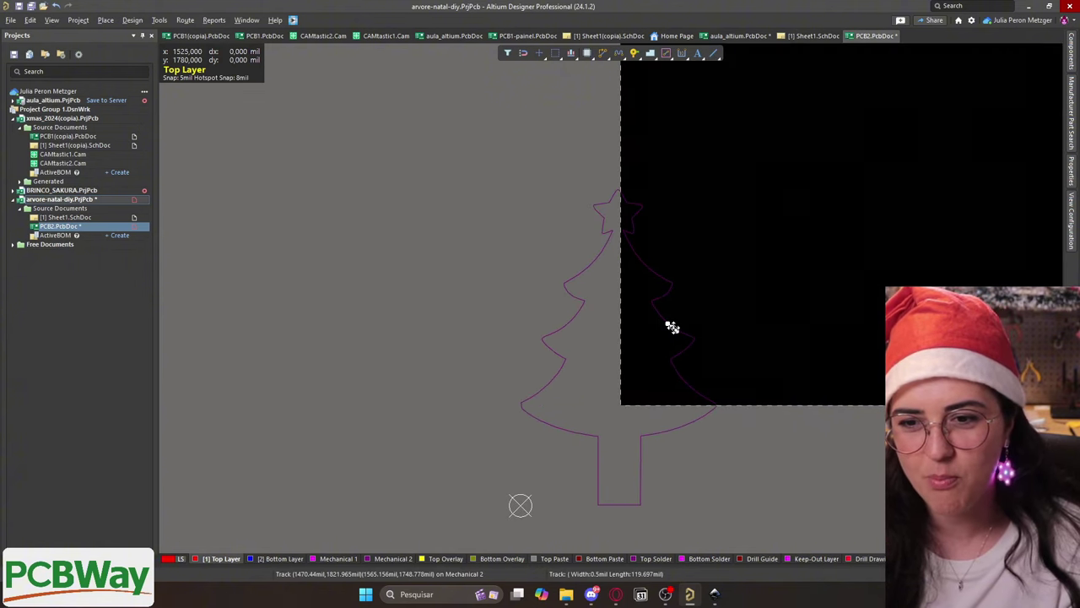
Examine the rectangular board in 3D layout mode and return to 2D layout mode
{"action": "left_click", "coordinate": [673, 327]}
{"action": "left_click", "coordinate": [846, 231]}
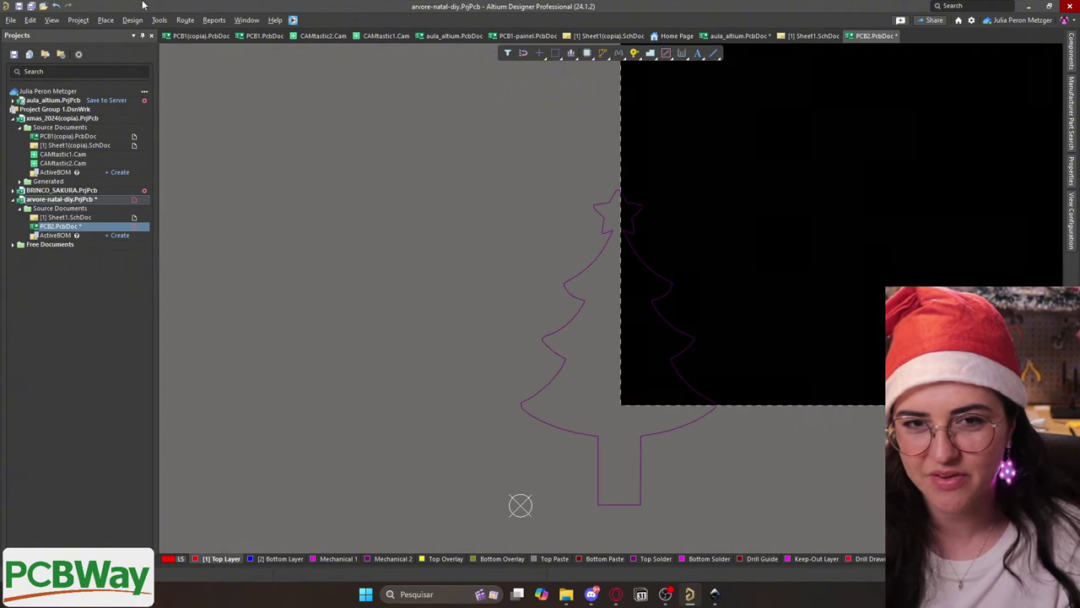
{"action": "left_click", "coordinate": [77, 19]}
{"action": "mouse_move", "coordinate": [52, 20]}
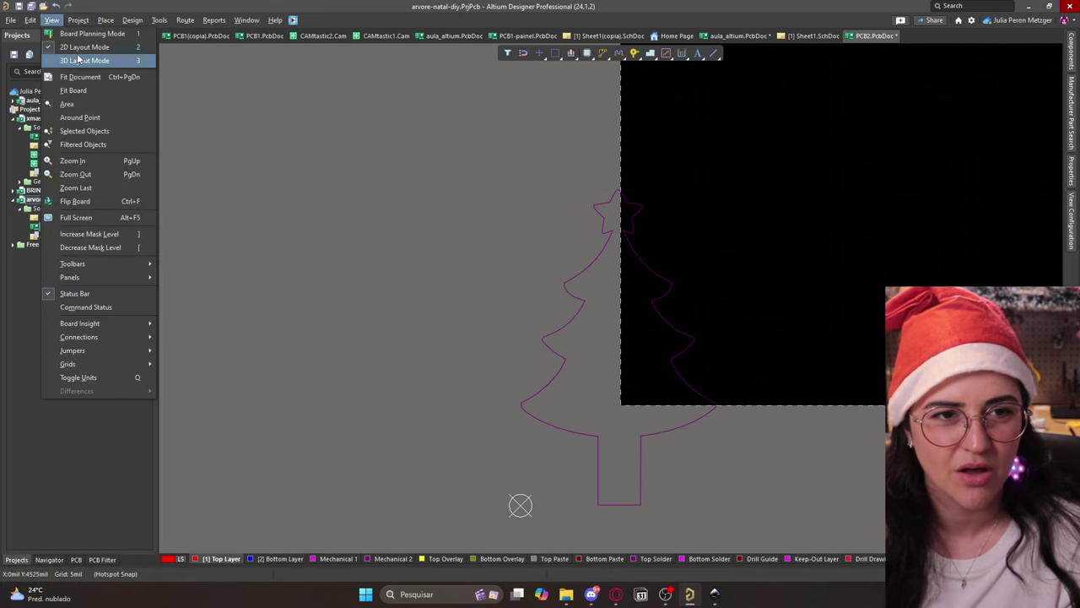
{"action": "left_click", "coordinate": [77, 60]}
{"action": "scroll", "coordinate": [694, 318], "scroll_direction": "down", "scroll_amount": 3, "text": "ctrl"}
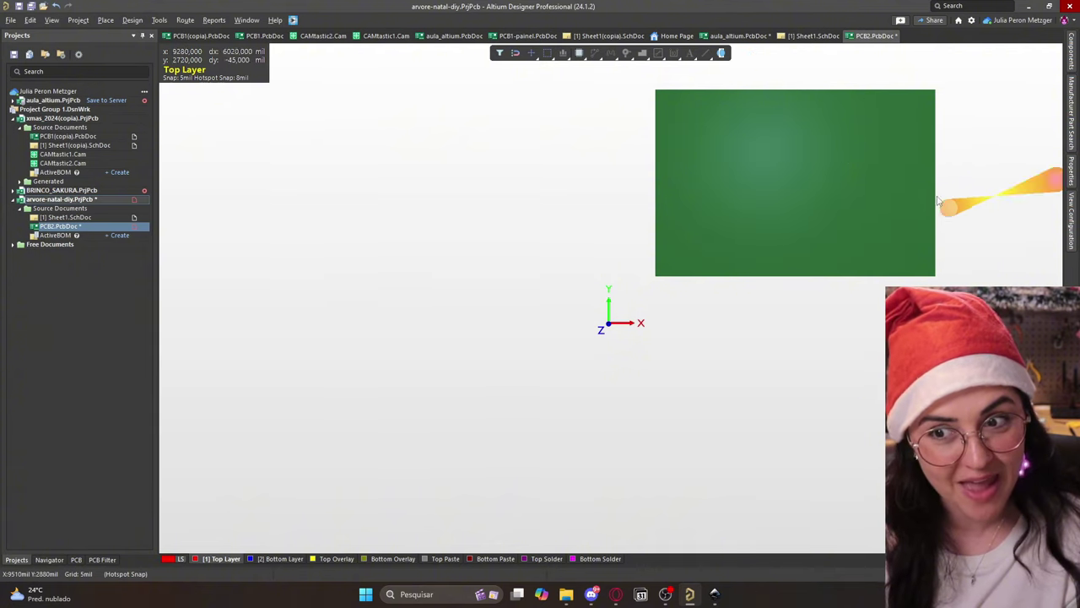
{"action": "right_click_drag", "start_coordinate": [970, 185], "coordinate": [766, 284]}
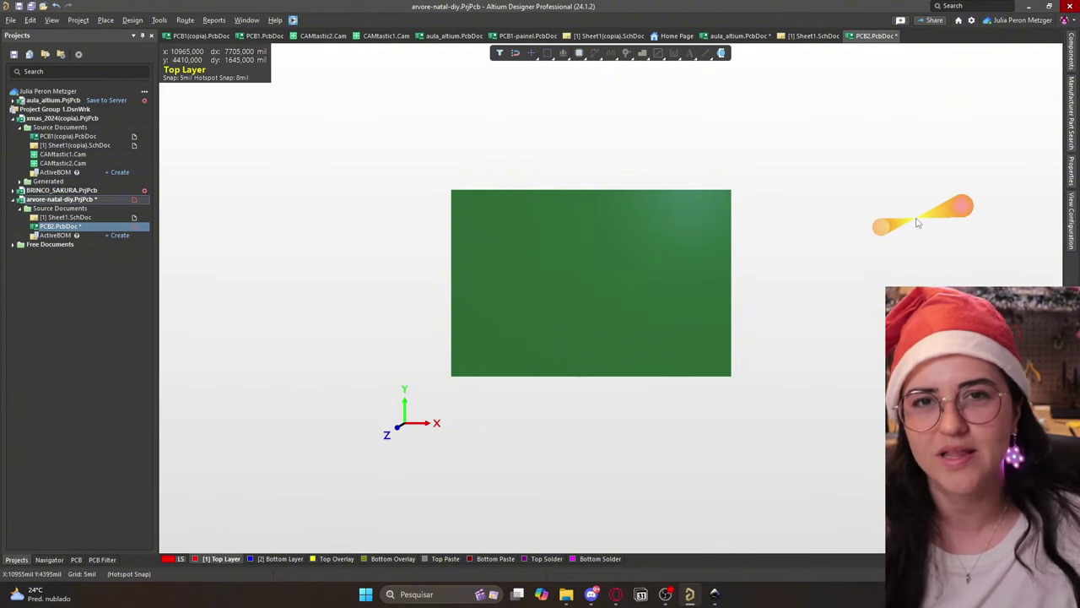
{"action": "left_click", "coordinate": [75, 20]}
{"action": "mouse_move", "coordinate": [51, 20]}
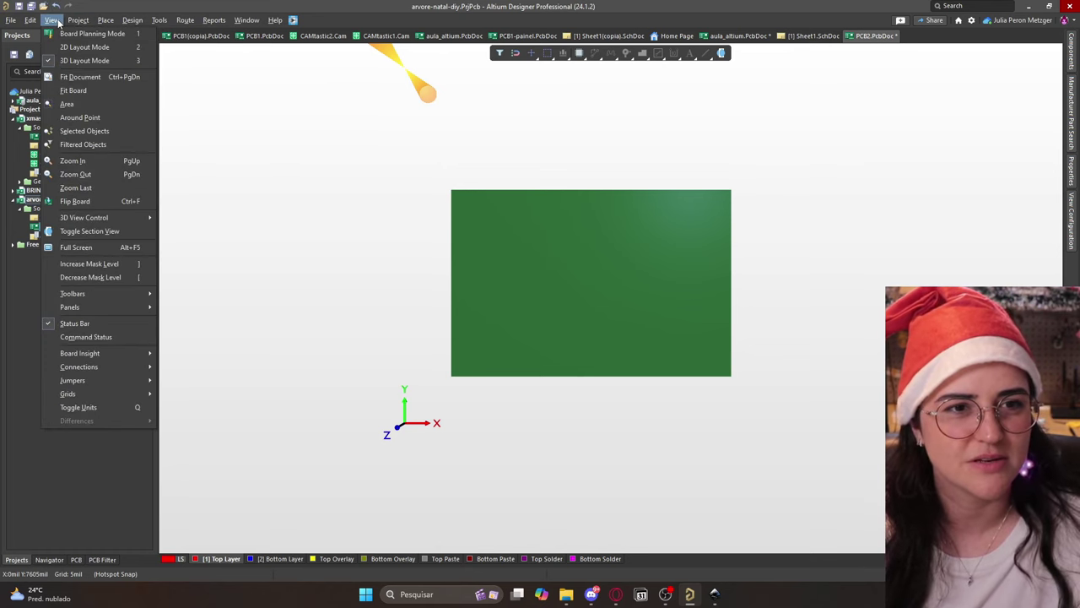
{"action": "left_click", "coordinate": [81, 54]}
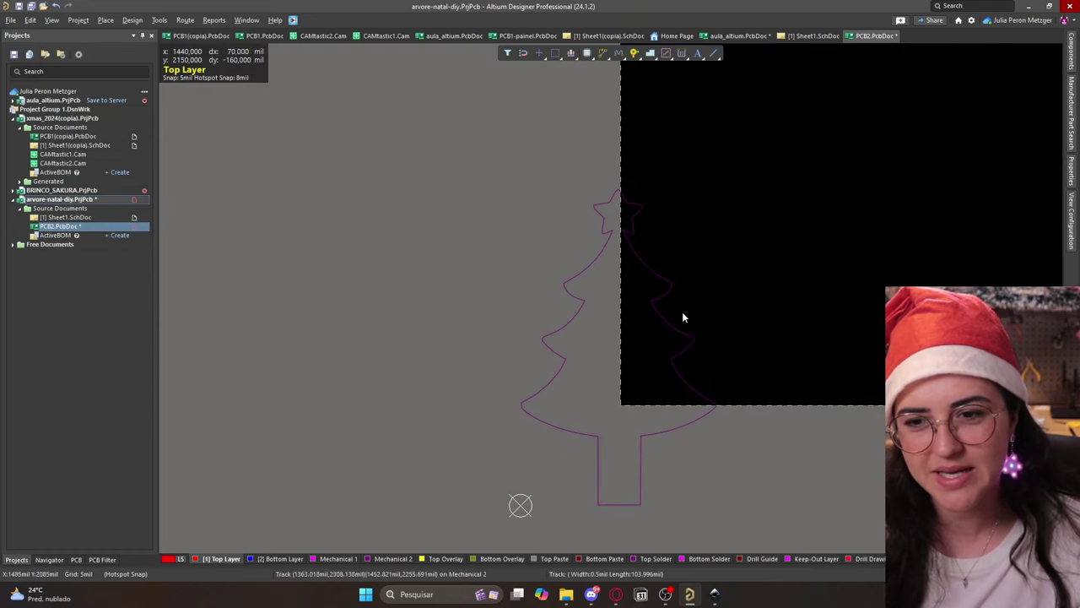
Select the whole imported tree outline and define the board shape from the selected objects
{"action": "left_click", "coordinate": [602, 230]}
{"action": "left_click", "coordinate": [130, 20]}
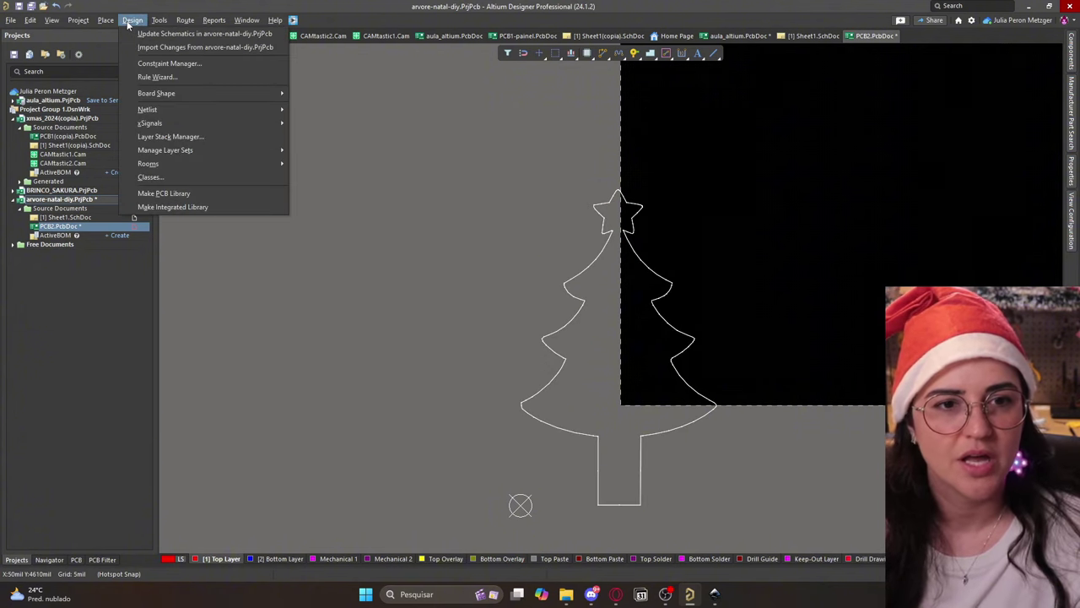
{"action": "mouse_move", "coordinate": [211, 93]}
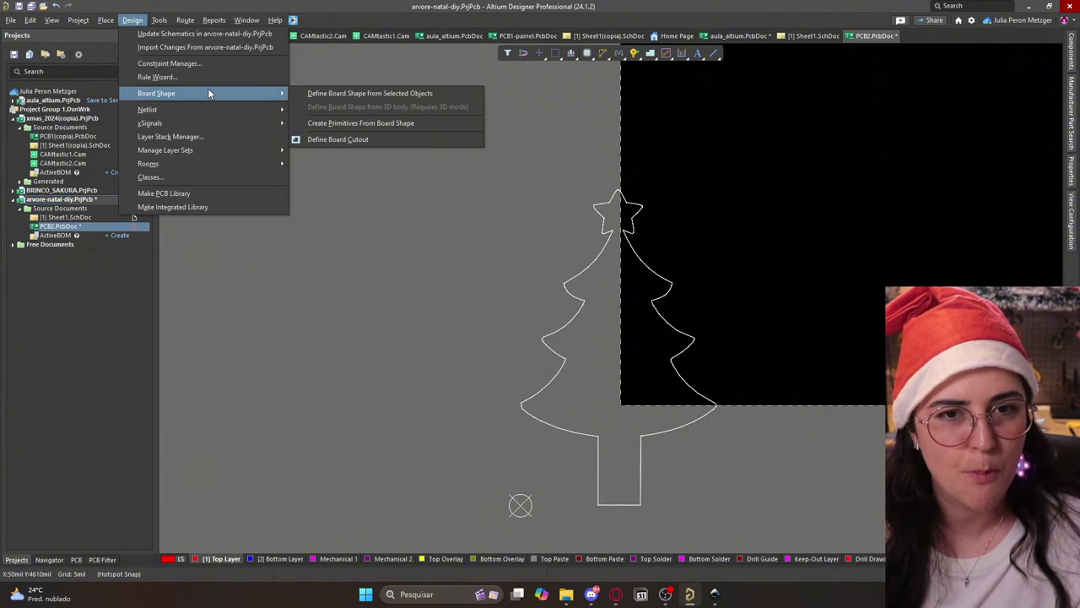
{"action": "left_click", "coordinate": [311, 93]}
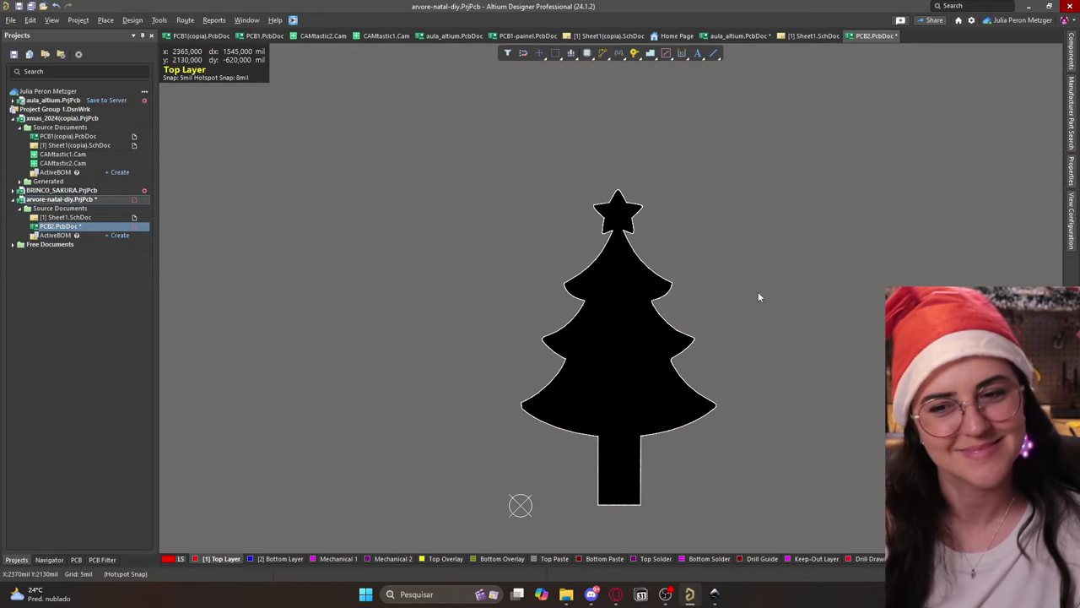
Inspect the Christmas-tree-shaped board in 3D layout mode and switch back to 2D layout mode
{"action": "left_click", "coordinate": [53, 21]}
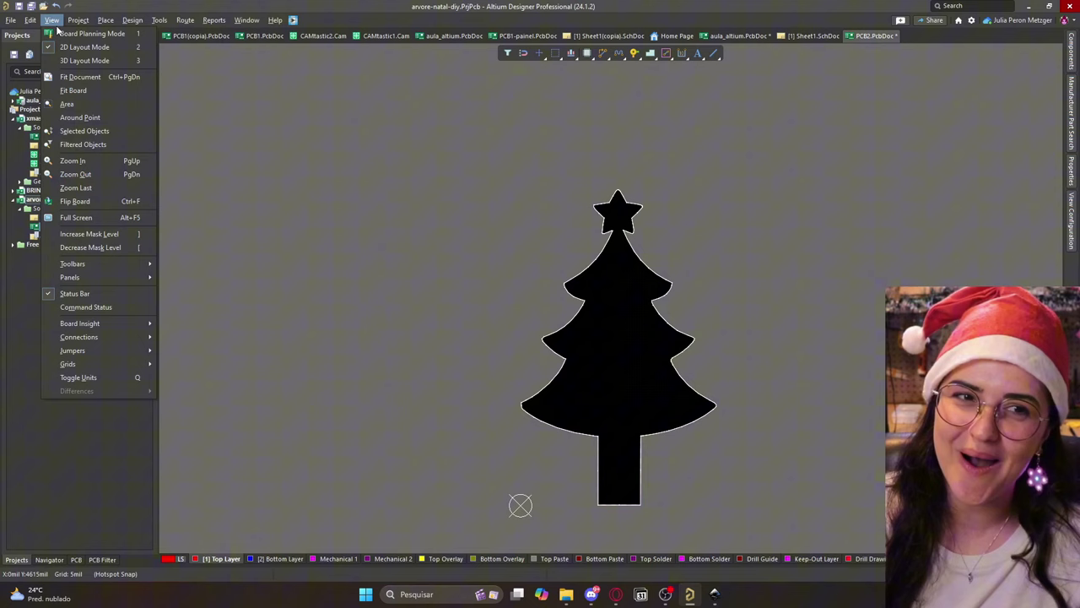
{"action": "left_click", "coordinate": [84, 59]}
{"action": "scroll", "coordinate": [403, 395], "scroll_direction": "up", "scroll_amount": 3, "text": "ctrl"}
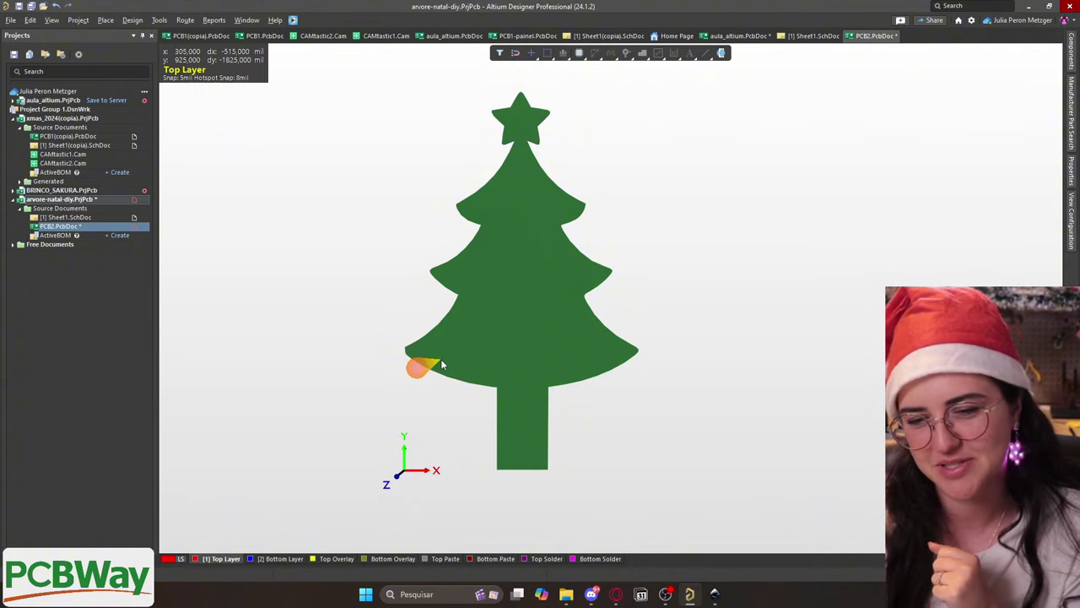
{"action": "left_click", "coordinate": [515, 428]}
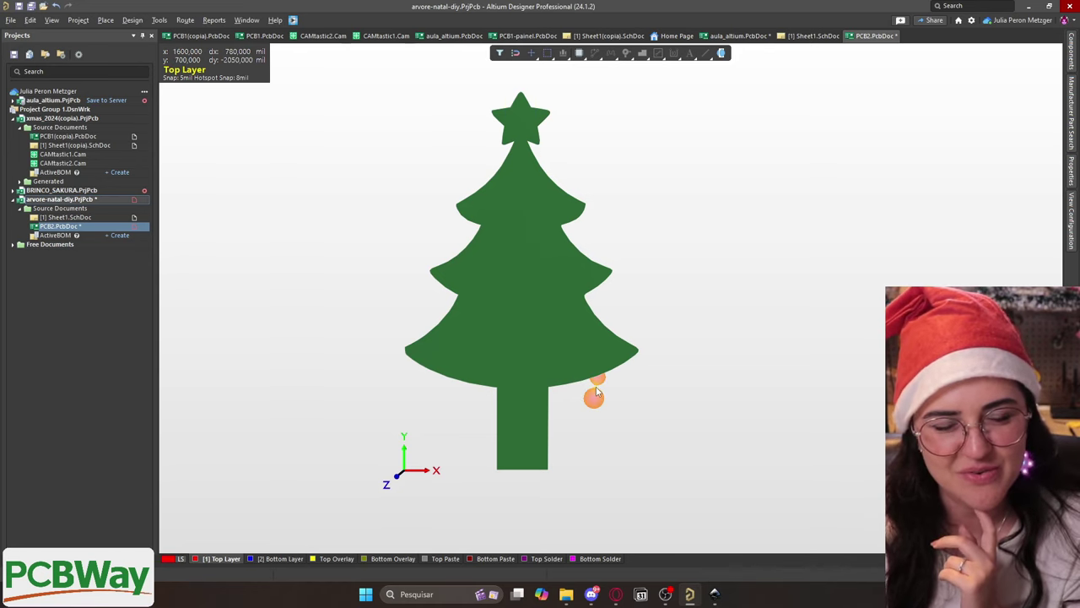
{"action": "left_click", "coordinate": [52, 20]}
{"action": "left_click", "coordinate": [58, 47]}
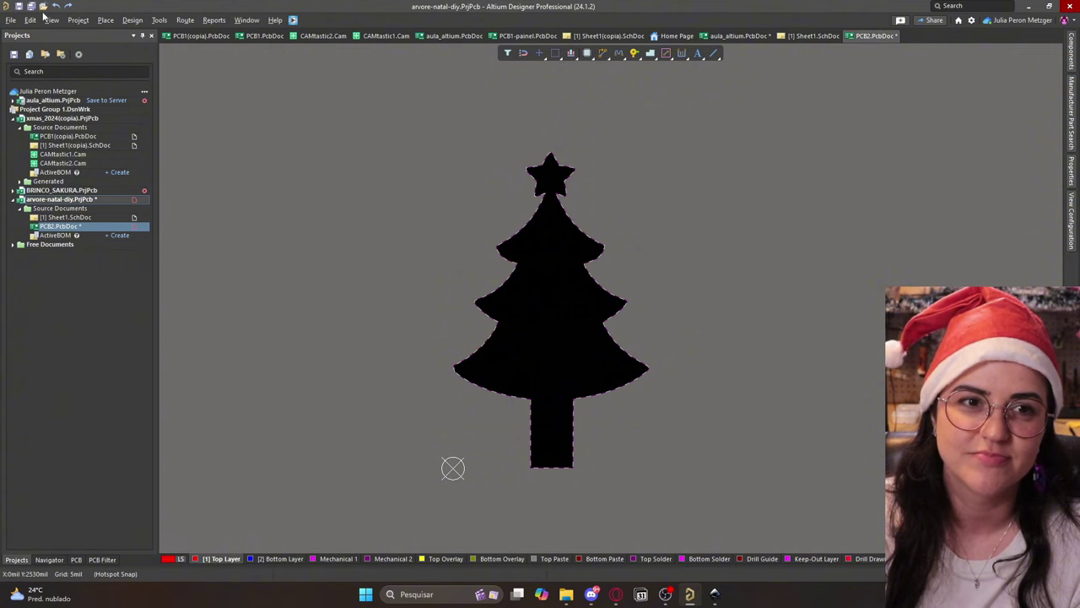
Start a graphic placement framed from the origin around the whole tree board and choose desenho-arvore.png as the image
{"action": "left_click", "coordinate": [105, 21]}
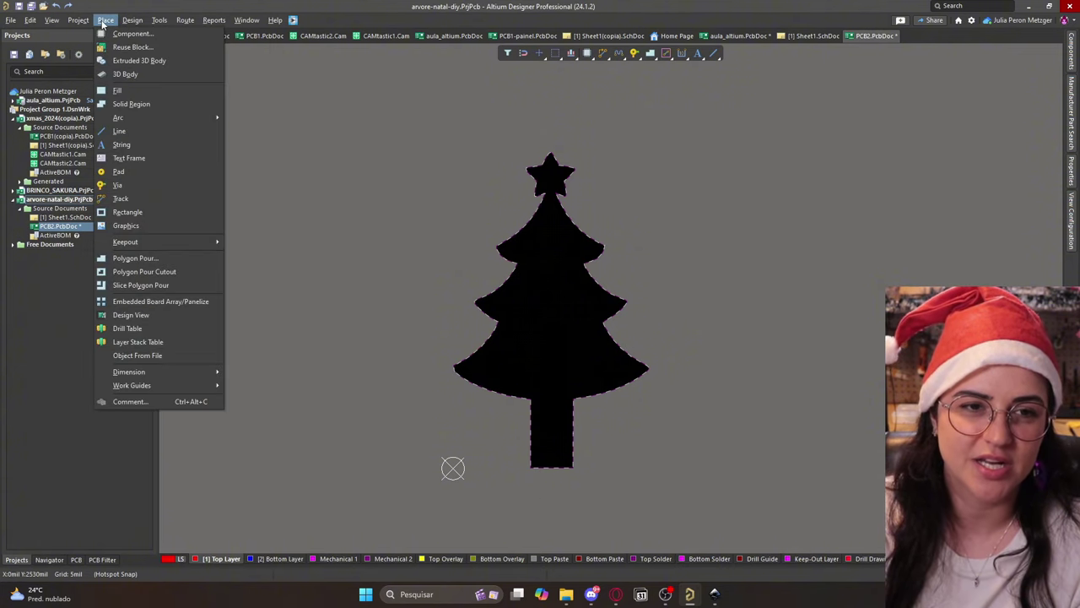
{"action": "left_click", "coordinate": [127, 225]}
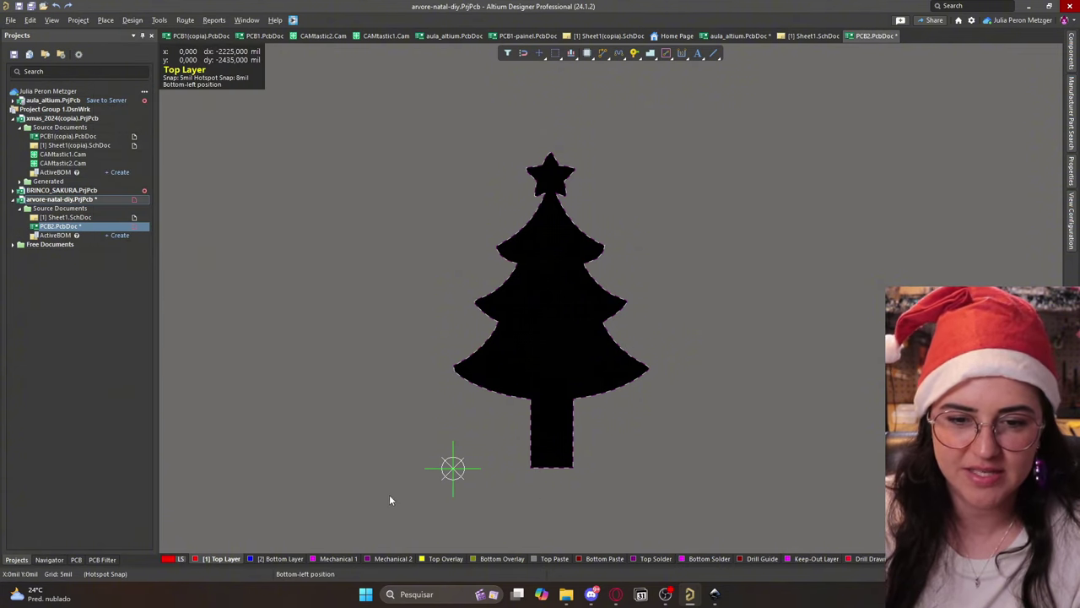
{"action": "left_click", "coordinate": [453, 468]}
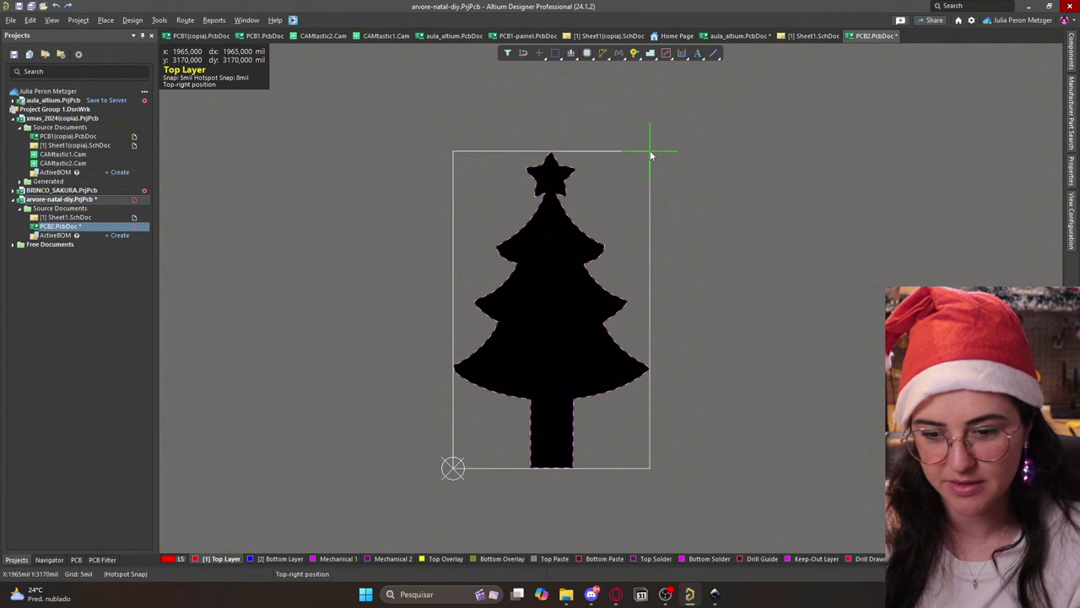
{"action": "left_click", "coordinate": [651, 155]}
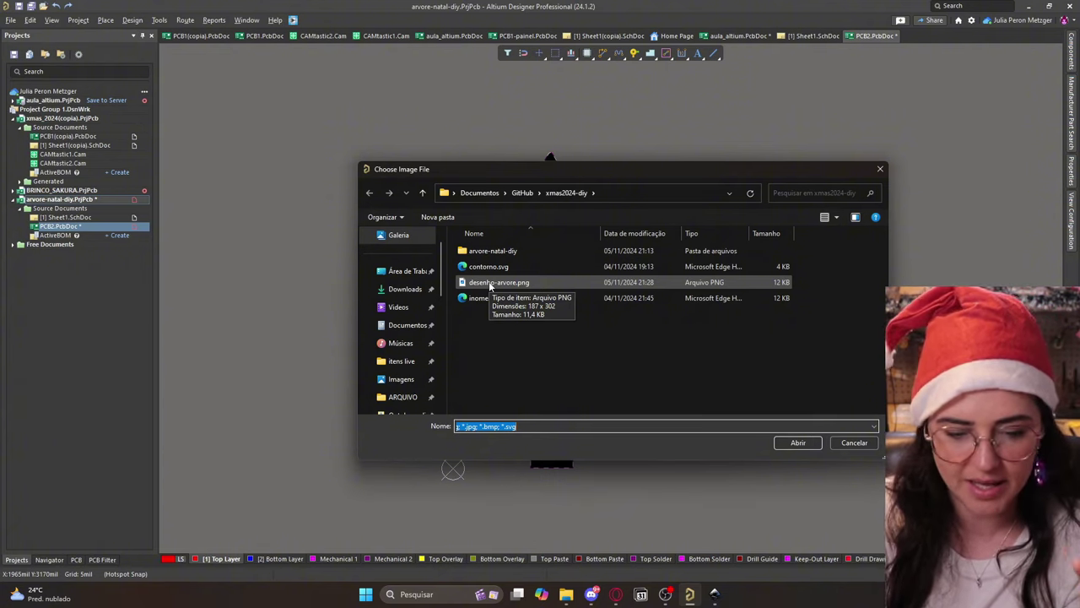
{"action": "left_click", "coordinate": [490, 286]}
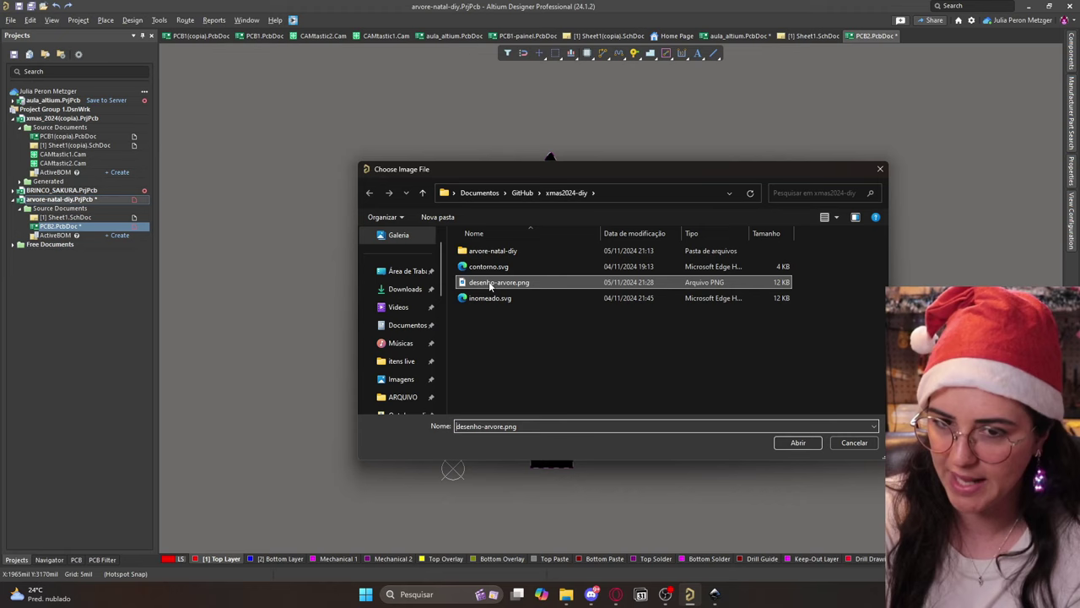
{"action": "left_click", "coordinate": [798, 443]}
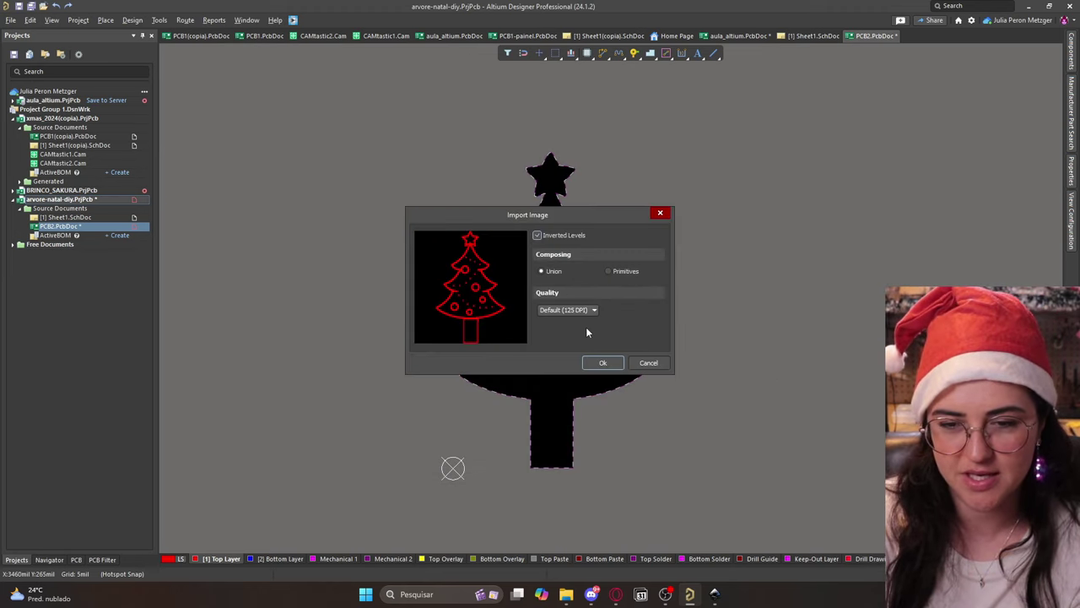
Set the image import quality to 1200 DPI and import the tree drawing onto the board
{"action": "left_click", "coordinate": [588, 310]}
{"action": "left_click", "coordinate": [561, 356]}
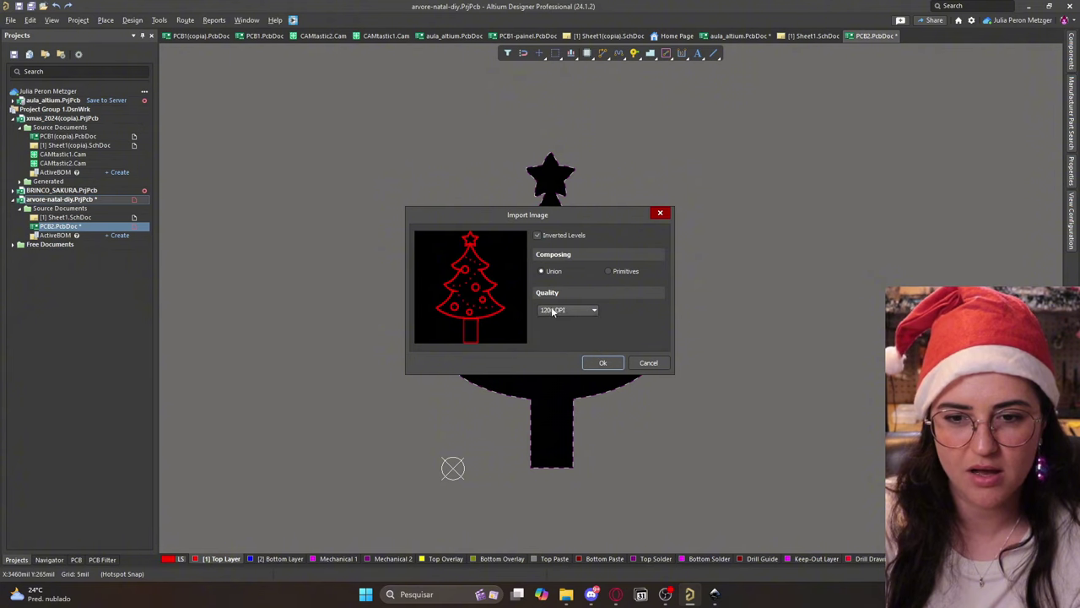
{"action": "left_click", "coordinate": [603, 363]}
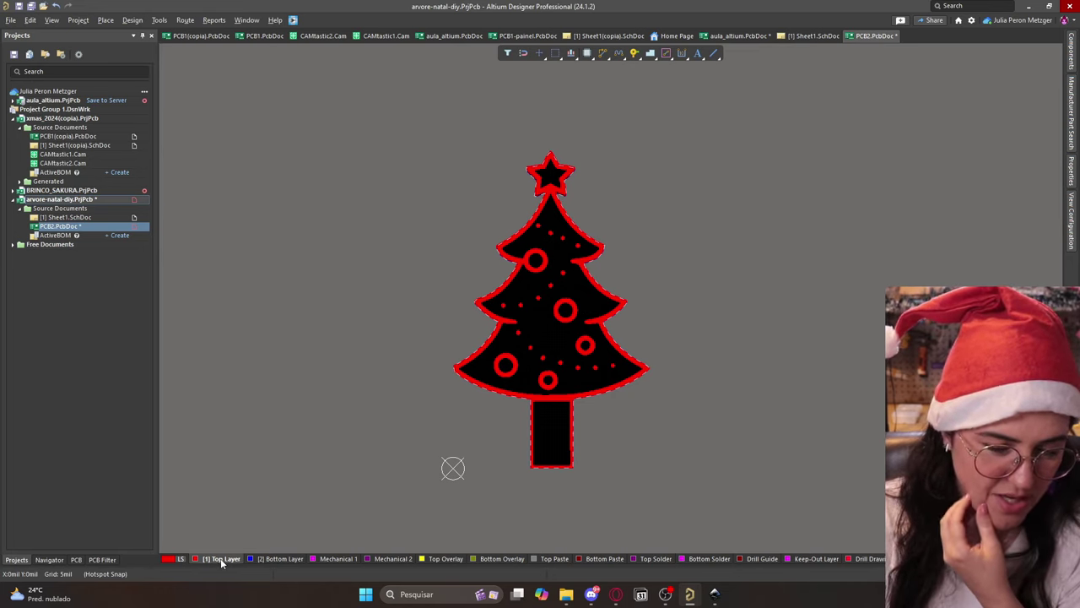
Assign the tree drawing's outline region to the Top Overlay layer
{"action": "left_click", "coordinate": [606, 321]}
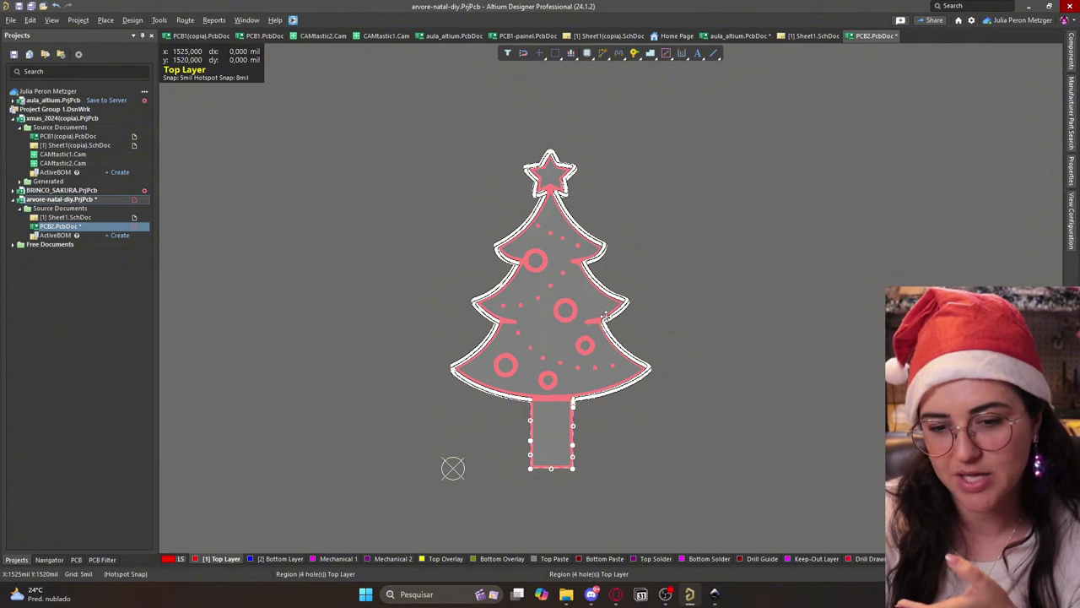
{"action": "left_click", "coordinate": [1072, 173]}
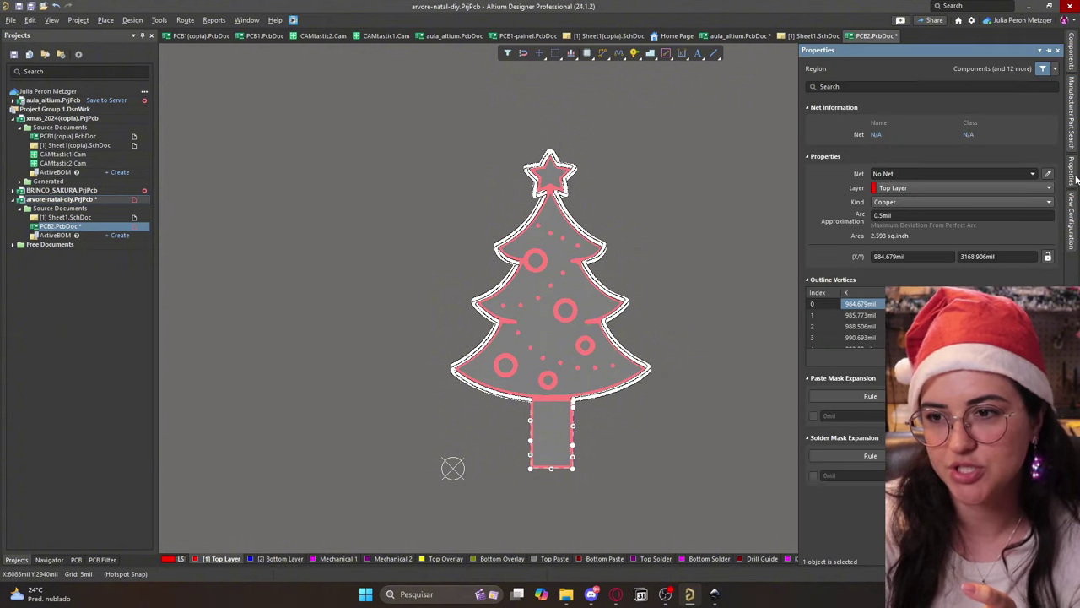
{"action": "left_click", "coordinate": [1008, 187]}
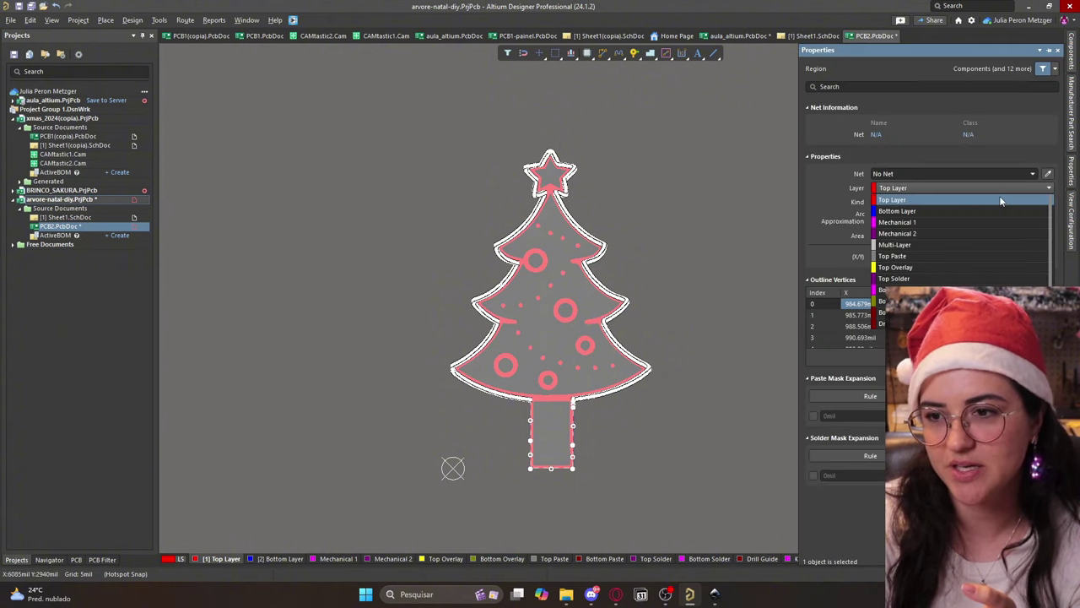
{"action": "left_click", "coordinate": [924, 268]}
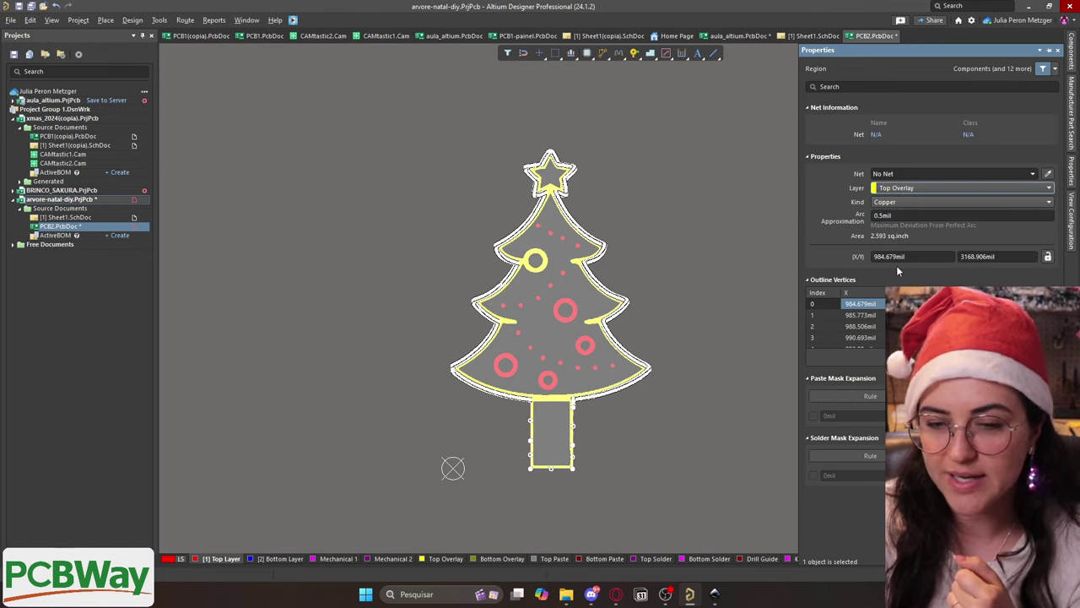
{"action": "left_click", "coordinate": [600, 153]}
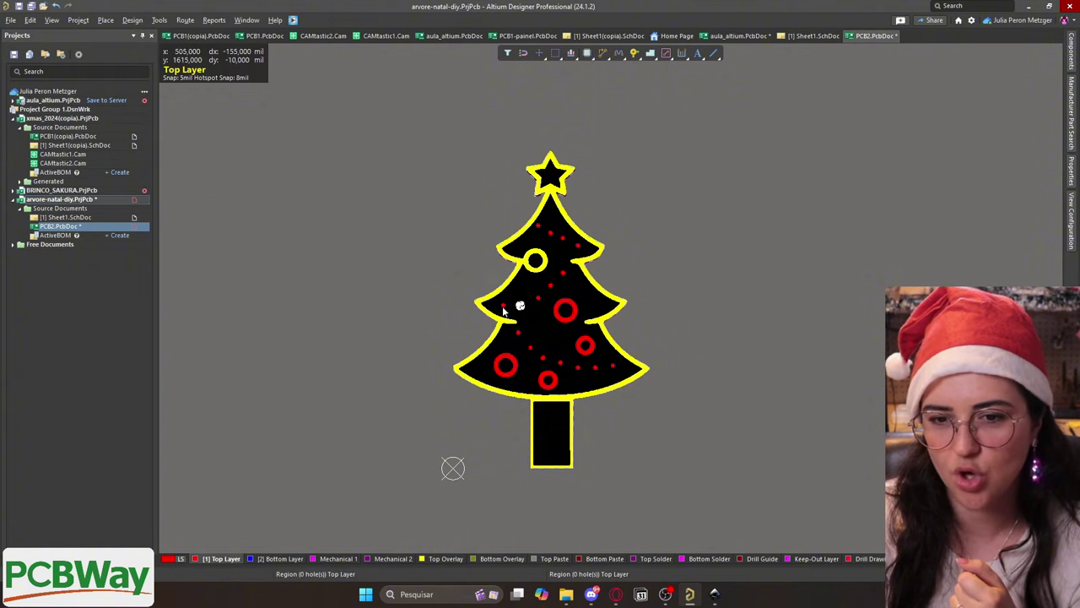
Examine the silkscreen outline and copper ornaments in 3D layout mode, then return to 2D layout mode
{"action": "left_click", "coordinate": [85, 19]}
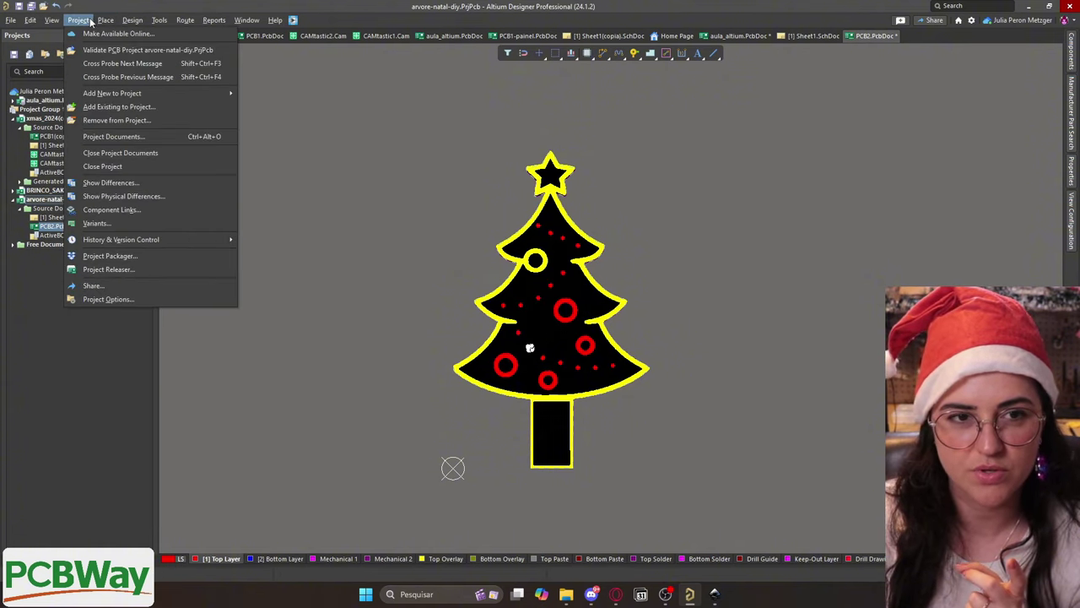
{"action": "key", "text": "Escape"}
{"action": "key", "text": "3"}
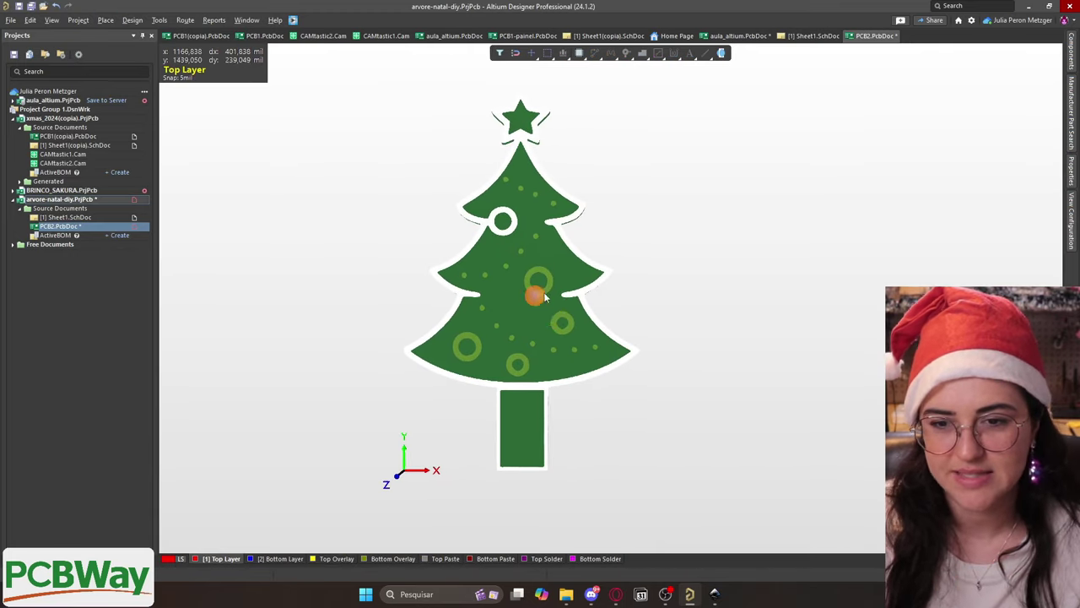
{"action": "scroll", "coordinate": [545, 297], "scroll_direction": "up", "scroll_amount": 4, "text": "ctrl"}
{"action": "scroll", "coordinate": [692, 289], "scroll_direction": "down", "scroll_amount": 3, "text": "ctrl"}
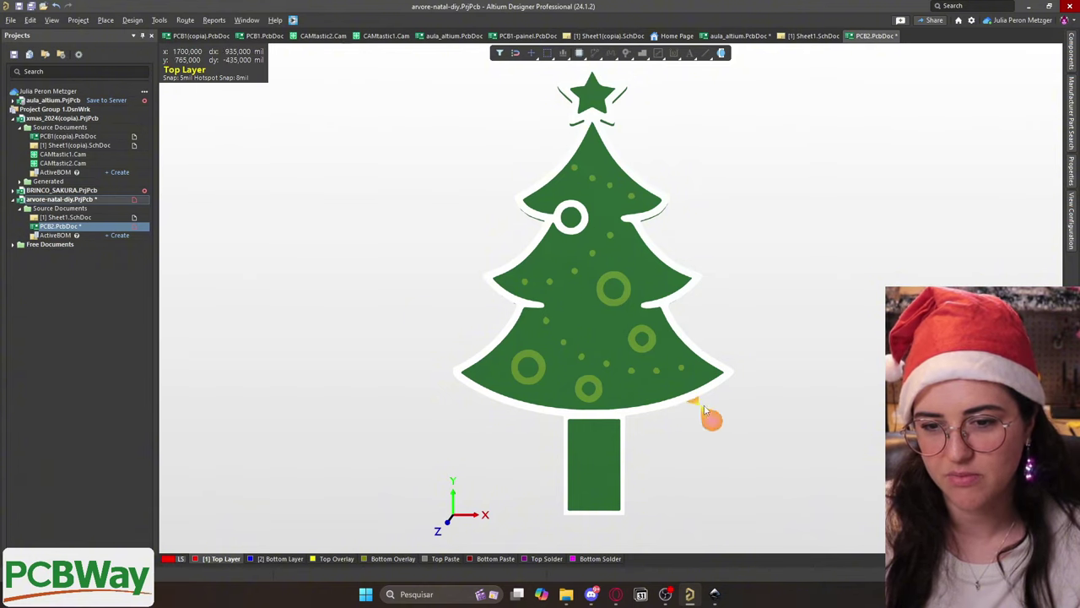
{"action": "scroll", "coordinate": [646, 333], "scroll_direction": "down", "scroll_amount": 2, "text": "ctrl"}
{"action": "right_click_drag", "start_coordinate": [653, 249], "coordinate": [638, 266]}
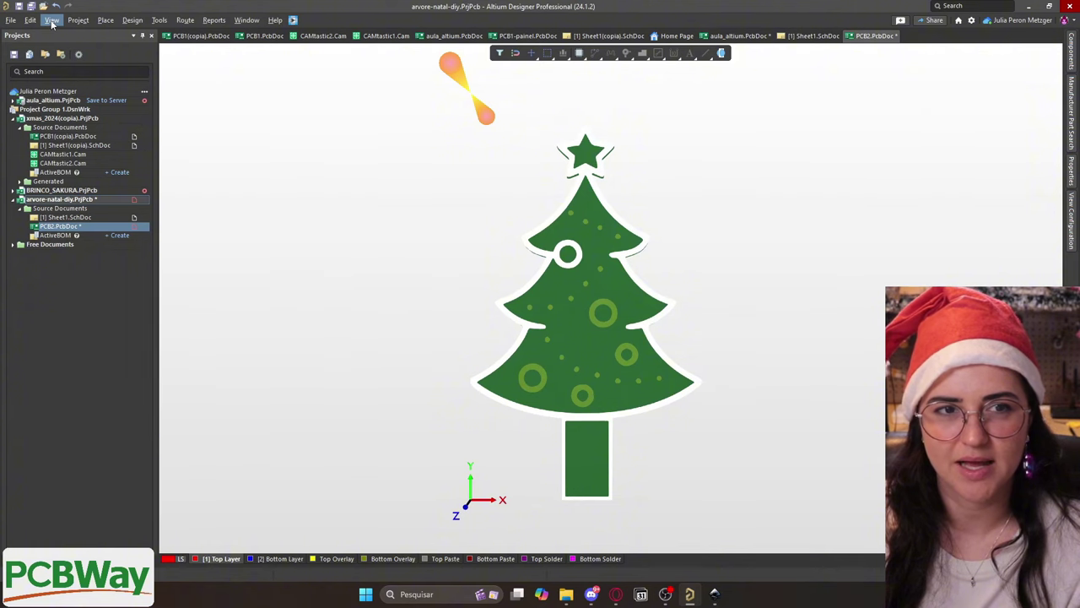
{"action": "key", "text": "2"}
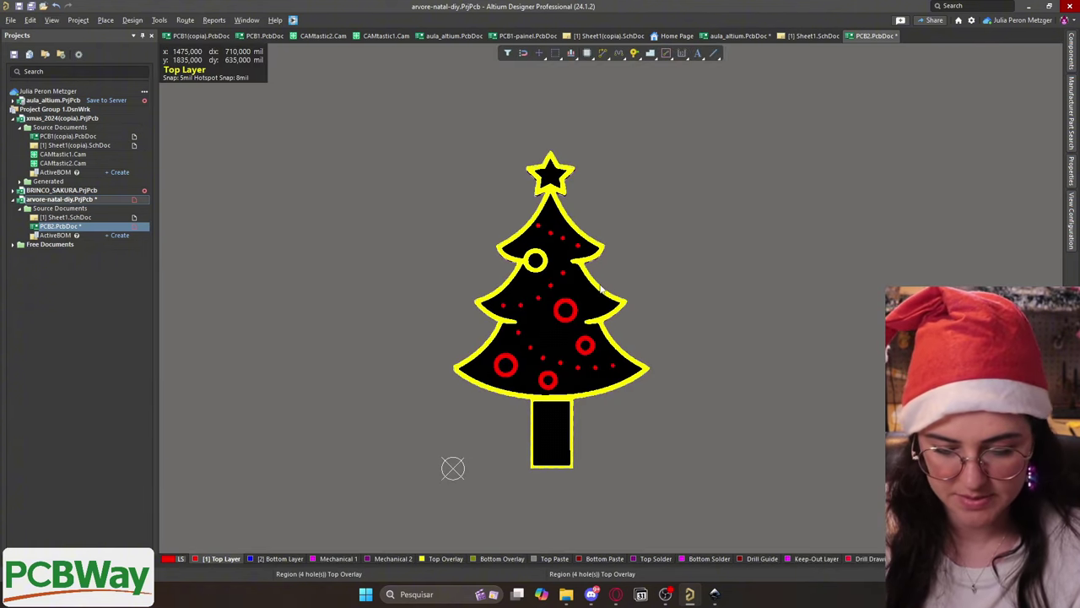
Position a resistor in the tree's upper tier and battery holder B1 over the lower tier
{"action": "scroll", "coordinate": [550, 234], "scroll_direction": "up", "scroll_amount": 2, "text": "ctrl"}
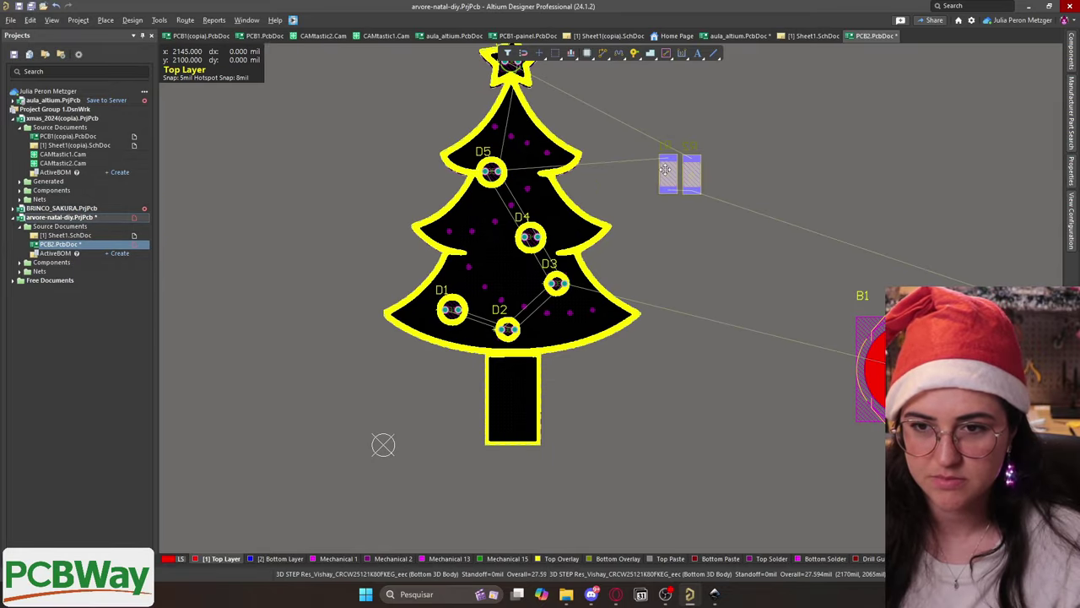
{"action": "left_click_drag", "start_coordinate": [667, 173], "coordinate": [523, 166]}
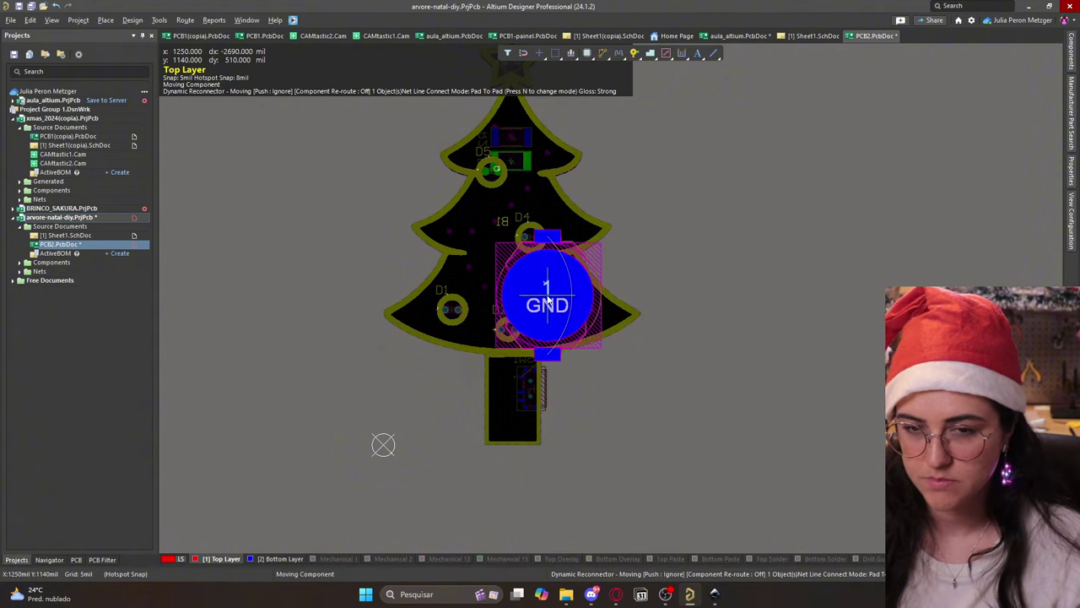
{"action": "left_click", "coordinate": [547, 290]}
{"action": "scroll", "coordinate": [463, 365], "scroll_direction": "up", "scroll_amount": 3, "text": "ctrl"}
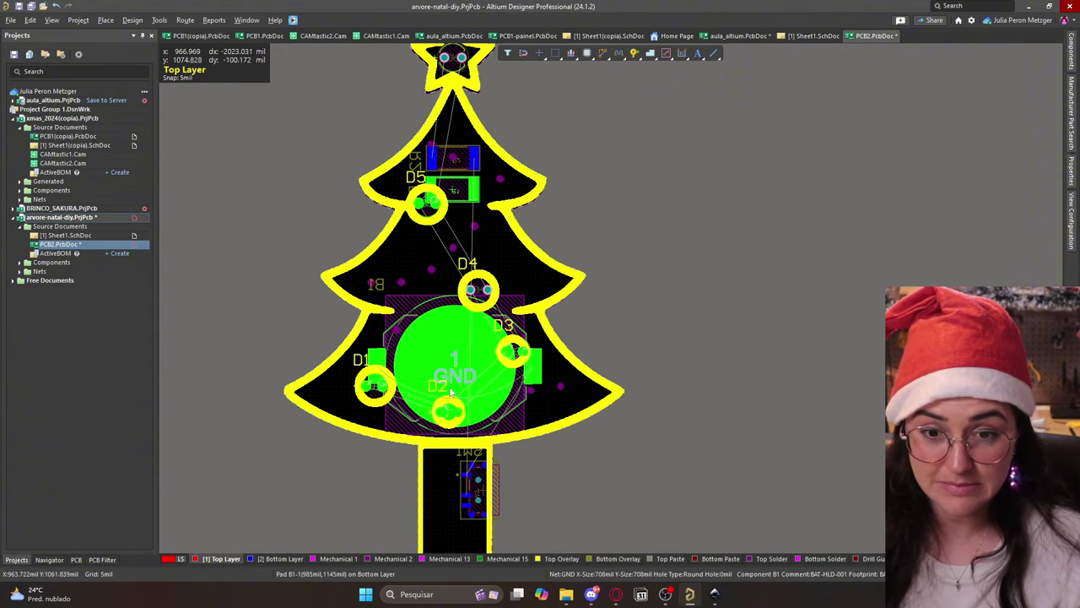
Move battery holder B1 off the board to the empty area beside the tree and rotate it 90 degrees
{"action": "scroll", "coordinate": [464, 364], "scroll_direction": "down", "scroll_amount": 1, "text": "ctrl"}
{"action": "scroll", "coordinate": [441, 362], "scroll_direction": "up", "scroll_amount": 2, "text": "ctrl"}
{"action": "left_click_drag", "start_coordinate": [441, 361], "coordinate": [737, 266]}
{"action": "key", "text": "space"}
{"action": "scroll", "coordinate": [597, 355], "scroll_direction": "down", "scroll_amount": 2}
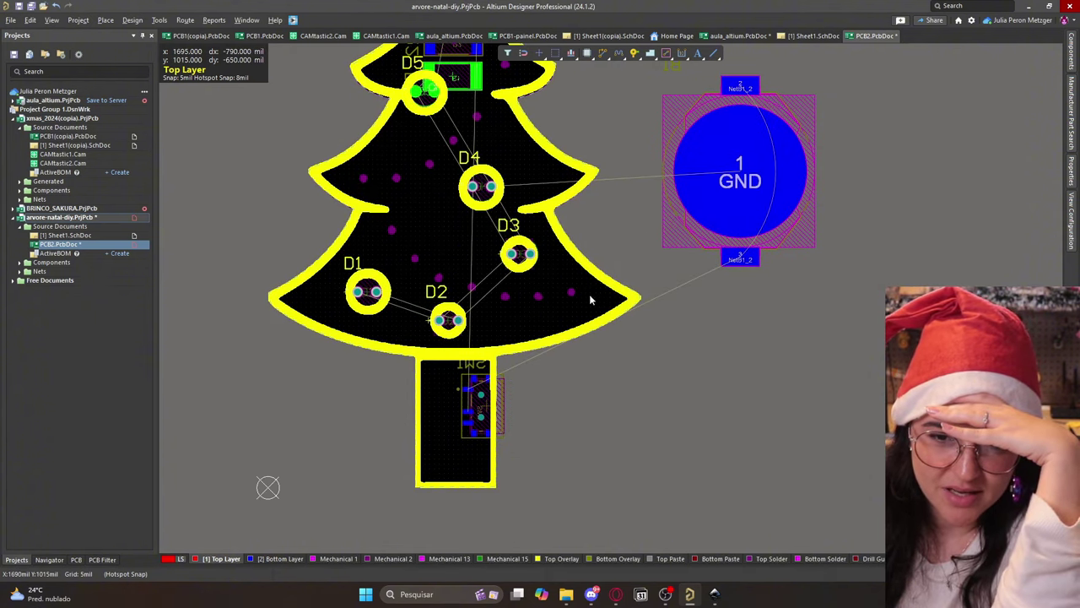
{"action": "left_click_drag", "start_coordinate": [742, 175], "coordinate": [754, 291]}
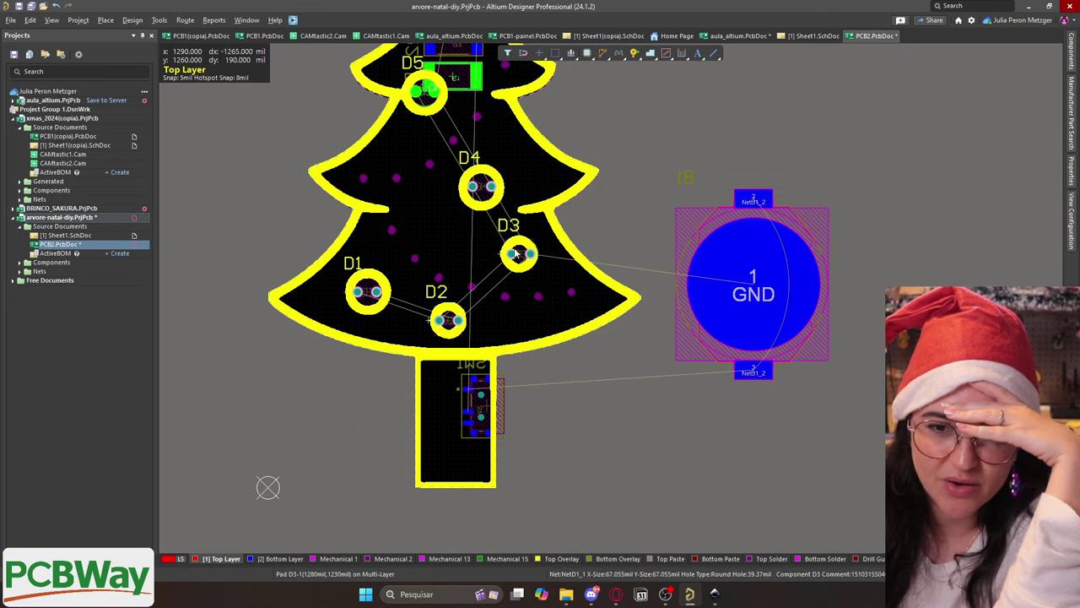
Try battery holder B1 over the tree's lower branches to compare its size with the board
{"action": "scroll", "coordinate": [513, 251], "scroll_direction": "up", "scroll_amount": 1}
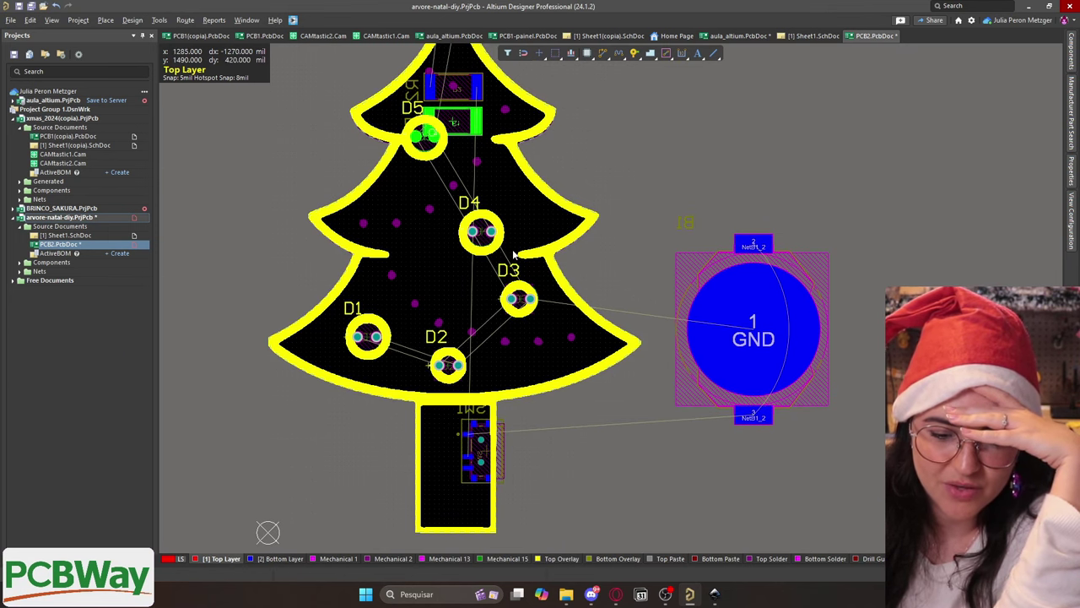
{"action": "scroll", "coordinate": [521, 261], "scroll_direction": "down", "scroll_amount": 1, "text": "ctrl"}
{"action": "scroll", "coordinate": [546, 220], "scroll_direction": "down", "scroll_amount": 1, "text": "ctrl"}
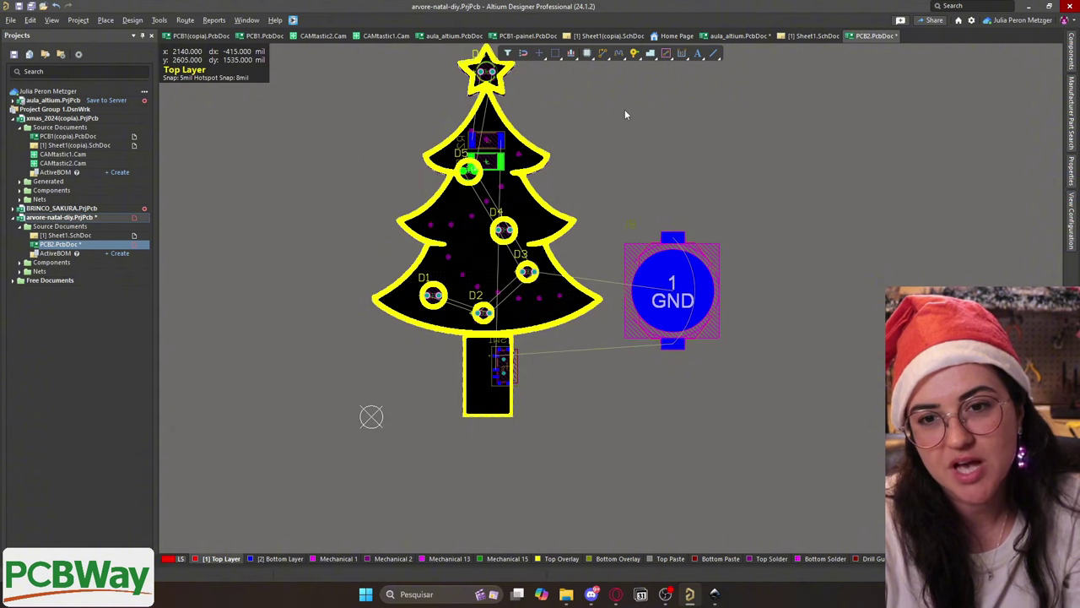
{"action": "scroll", "coordinate": [622, 110], "scroll_direction": "up", "scroll_amount": 2}
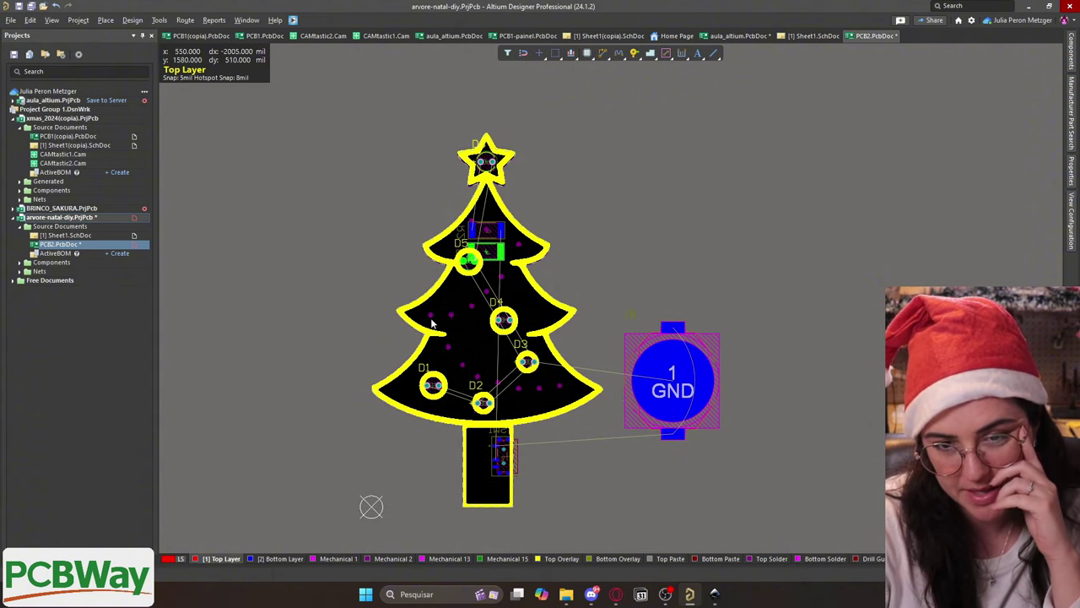
{"action": "left_click_drag", "start_coordinate": [687, 390], "coordinate": [491, 351]}
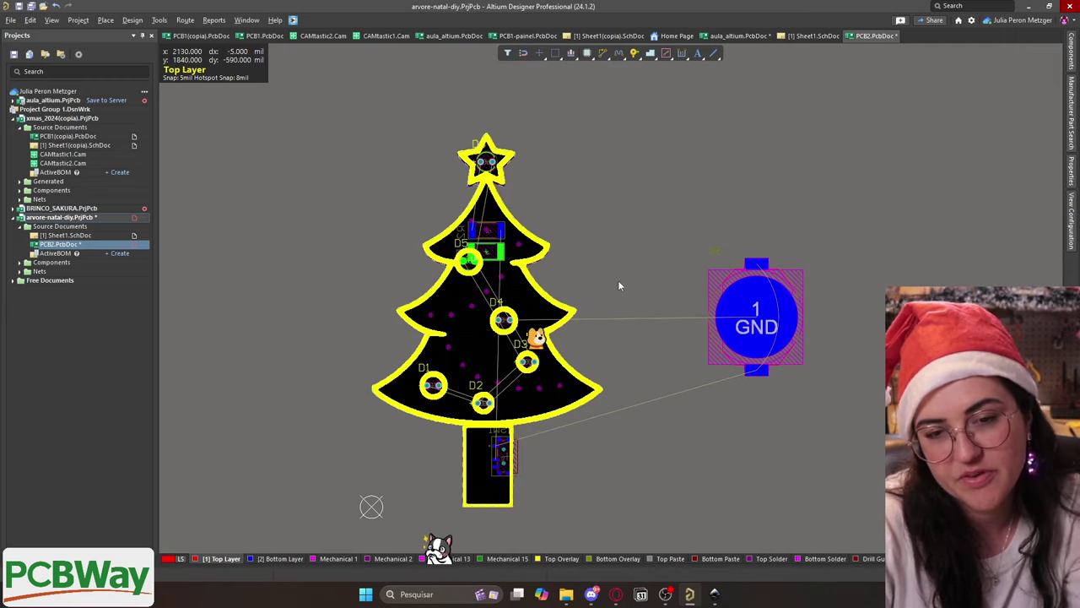
Select the tree drawing artwork and remove it from the board
{"action": "left_click", "coordinate": [529, 231]}
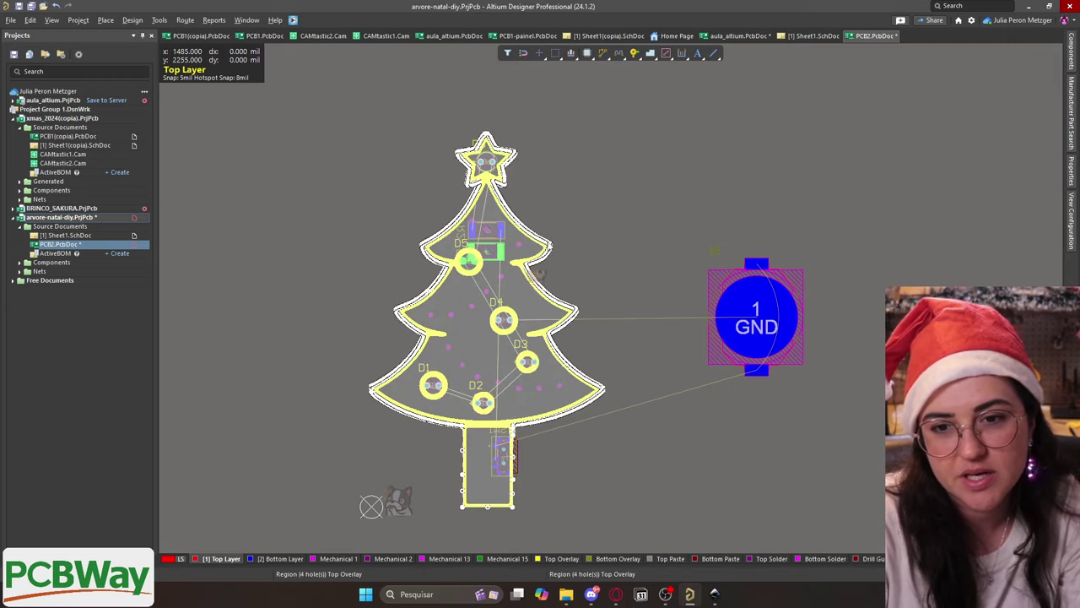
{"action": "left_click_drag", "start_coordinate": [528, 230], "coordinate": [322, 232]}
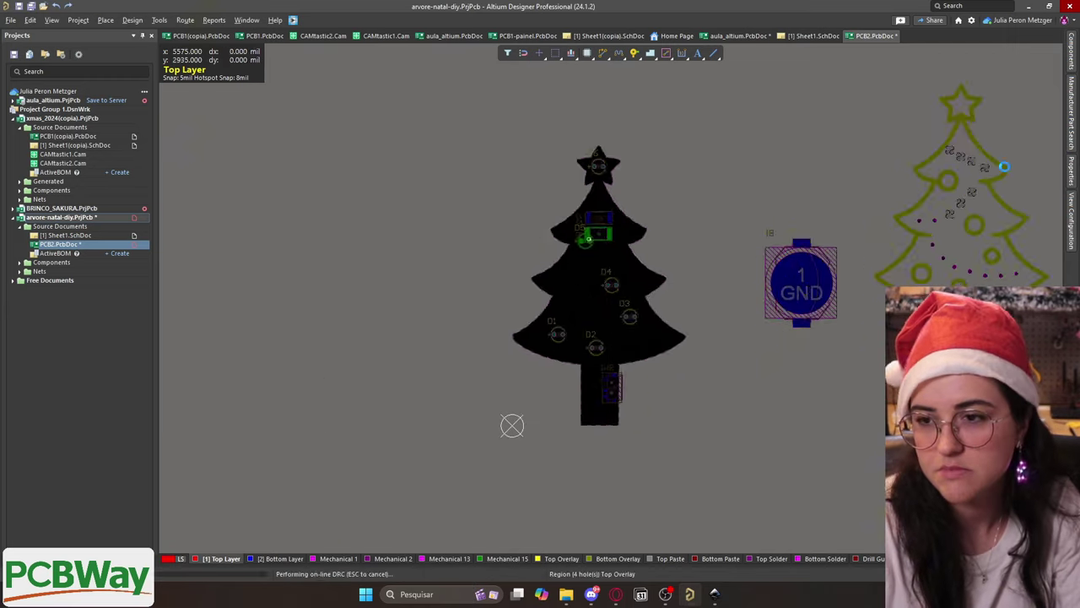
{"action": "scroll", "coordinate": [667, 208], "scroll_direction": "up", "scroll_amount": 5, "text": "ctrl"}
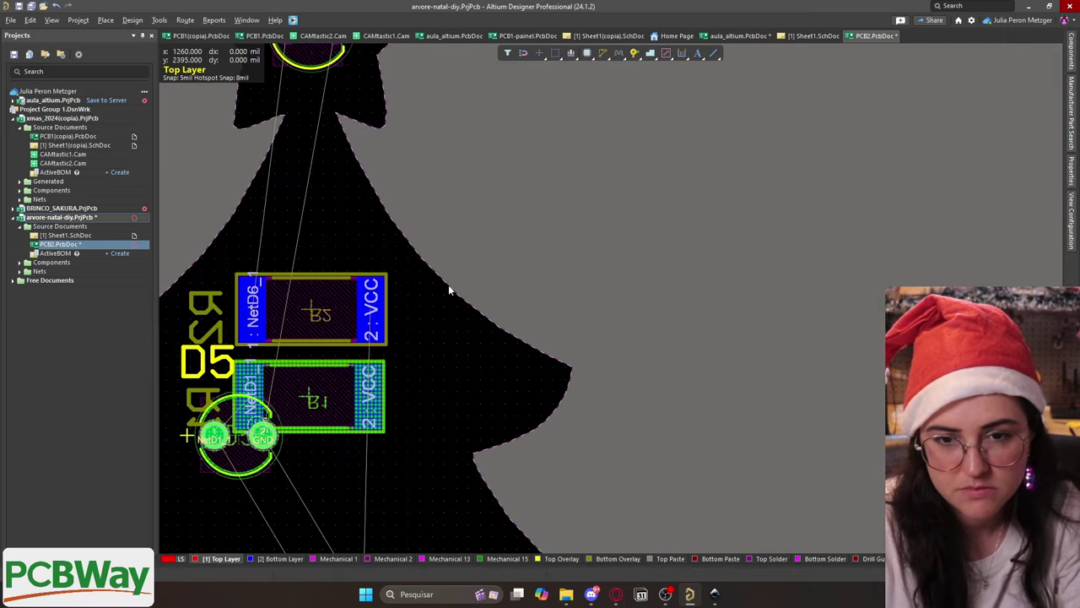
Place a larger tree outline graphic about 2540 by 4003 mil from the origin and redefine the board shape from it
{"action": "right_click", "coordinate": [514, 335]}
{"action": "mouse_move", "coordinate": [545, 98]}
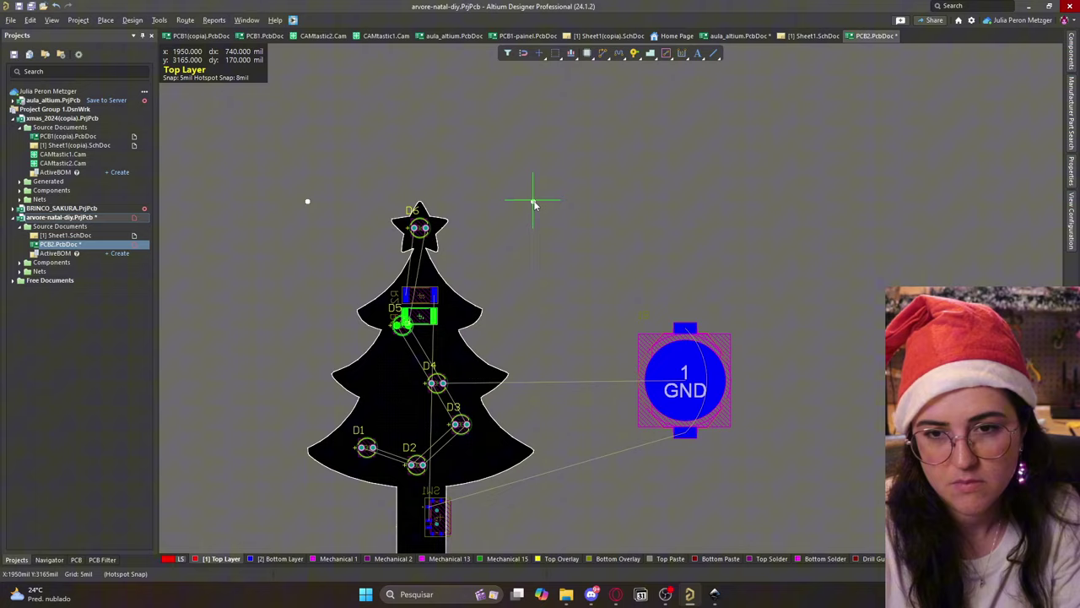
{"action": "left_click_drag", "start_coordinate": [535, 203], "coordinate": [648, 126]}
{"action": "right_click", "coordinate": [448, 106]}
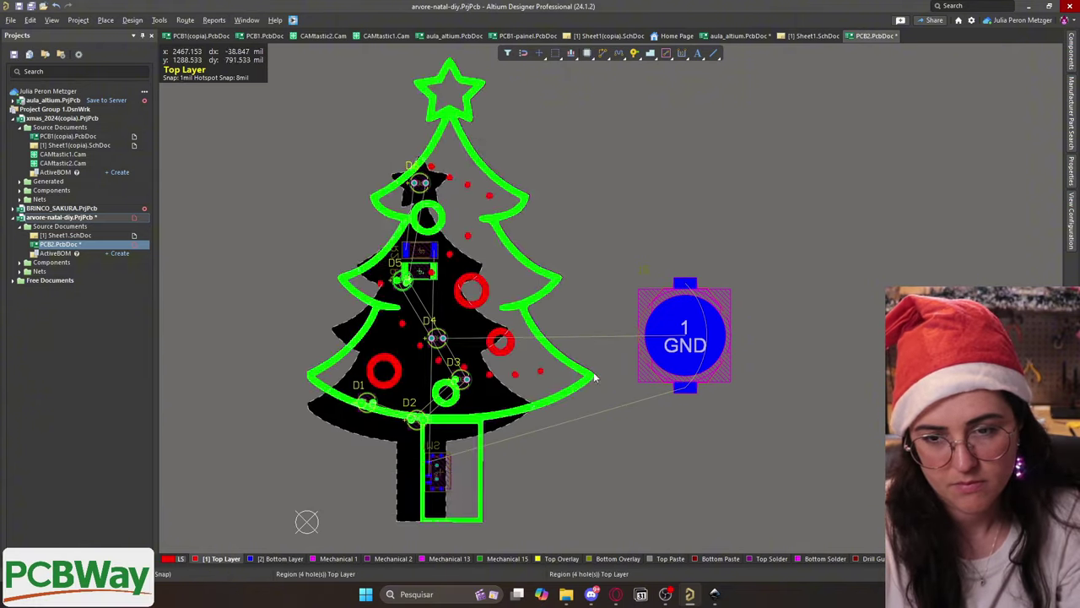
{"action": "left_click", "coordinate": [159, 19]}
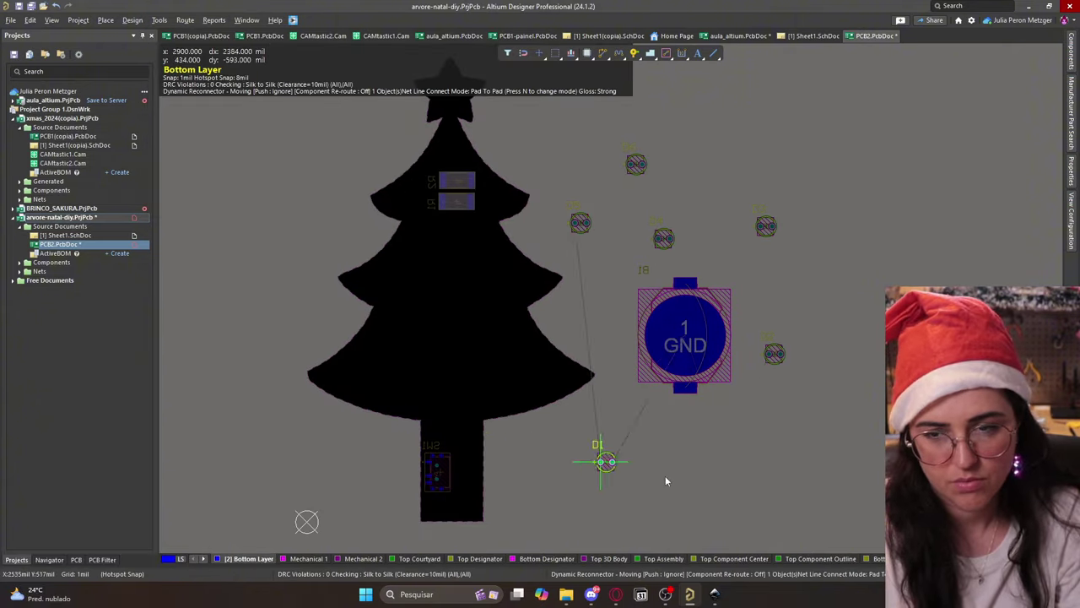
Move LEDs D1 to D6 off the enlarged board into the free area beside it
{"action": "left_click", "coordinate": [566, 256]}
{"action": "scroll", "coordinate": [582, 256], "scroll_direction": "down", "scroll_amount": 1, "text": "ctrl"}
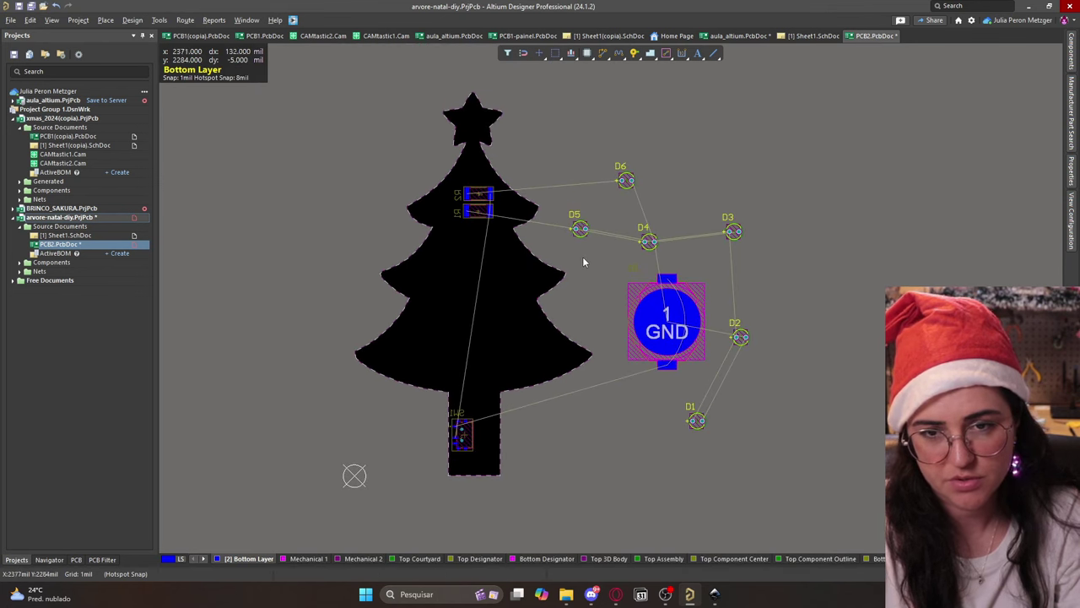
{"action": "right_click_drag", "start_coordinate": [582, 256], "coordinate": [576, 286]}
{"action": "left_click_drag", "start_coordinate": [473, 226], "coordinate": [466, 225]}
Import the tree drawing graphic framed from the origin around the enlarged board, and try battery holder B1 over its branches
{"action": "left_click", "coordinate": [106, 21]}
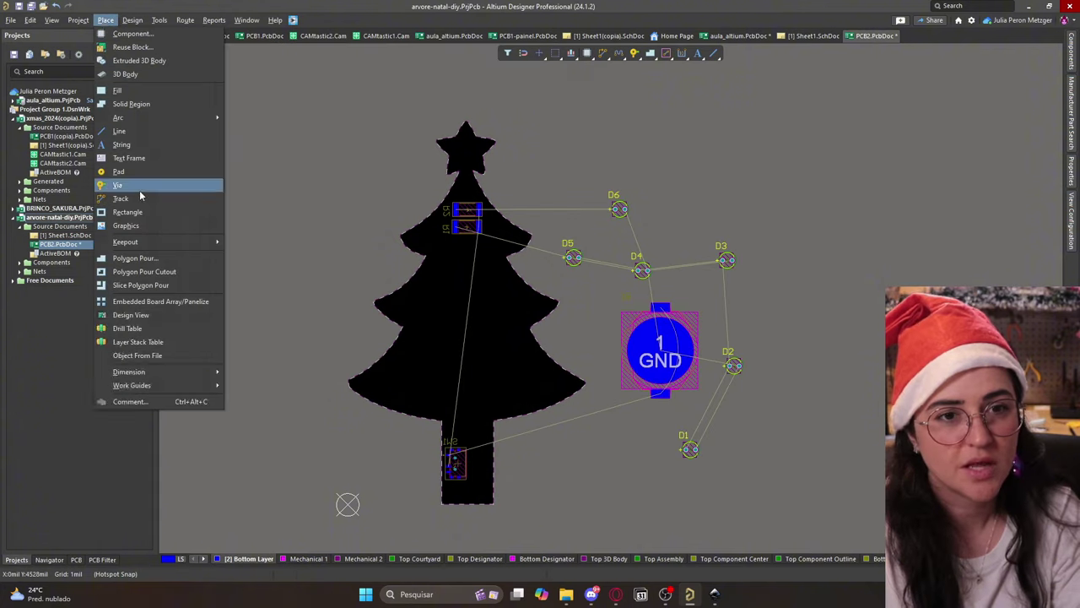
{"action": "left_click", "coordinate": [129, 224]}
{"action": "left_click", "coordinate": [348, 504]}
{"action": "left_click", "coordinate": [586, 121]}
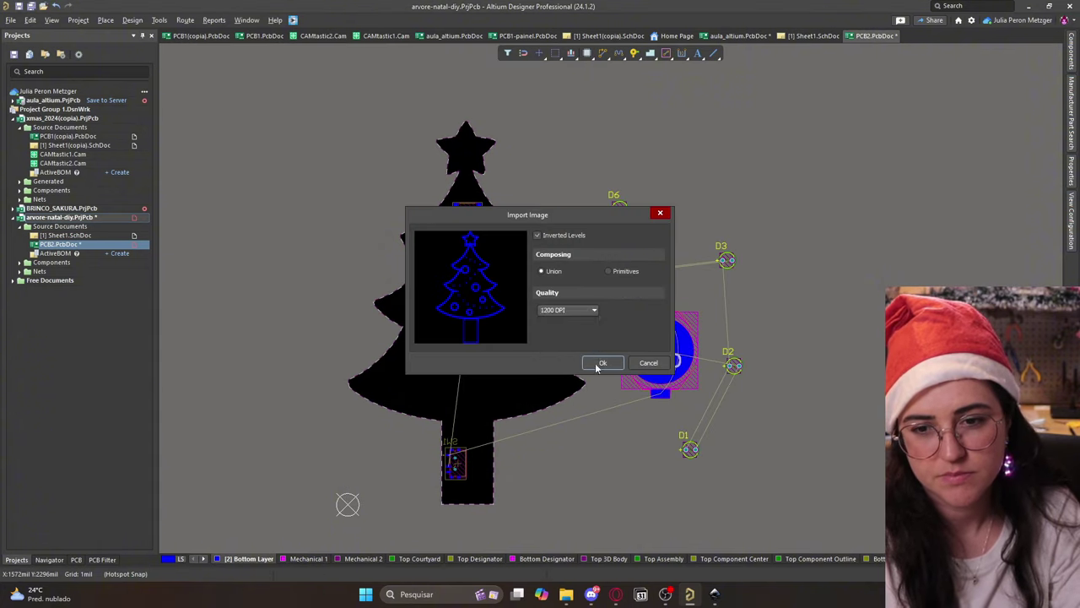
{"action": "left_click", "coordinate": [601, 364]}
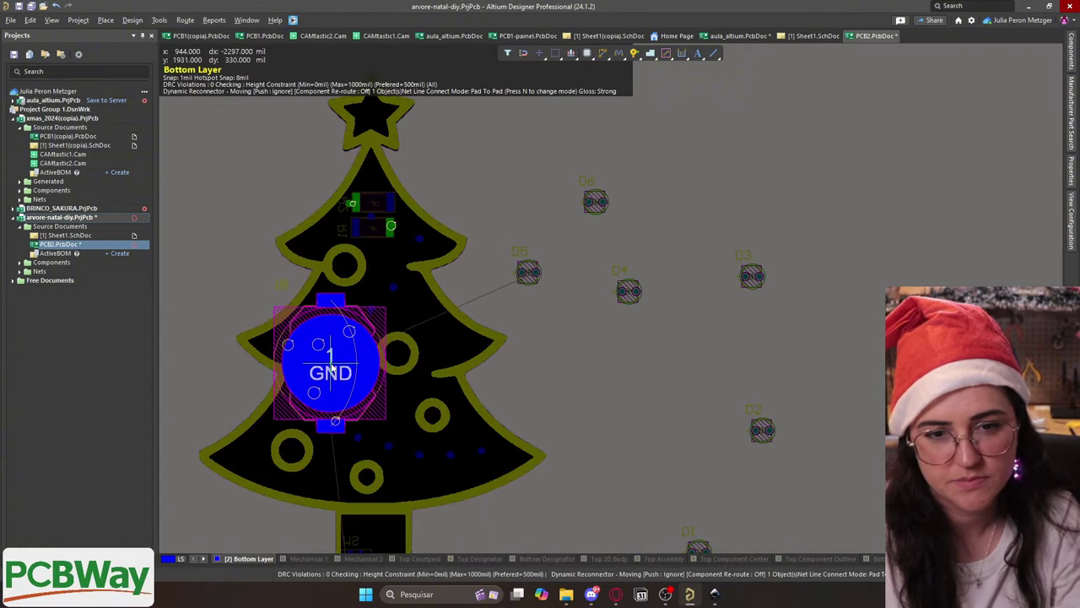
{"action": "key", "text": "Escape"}
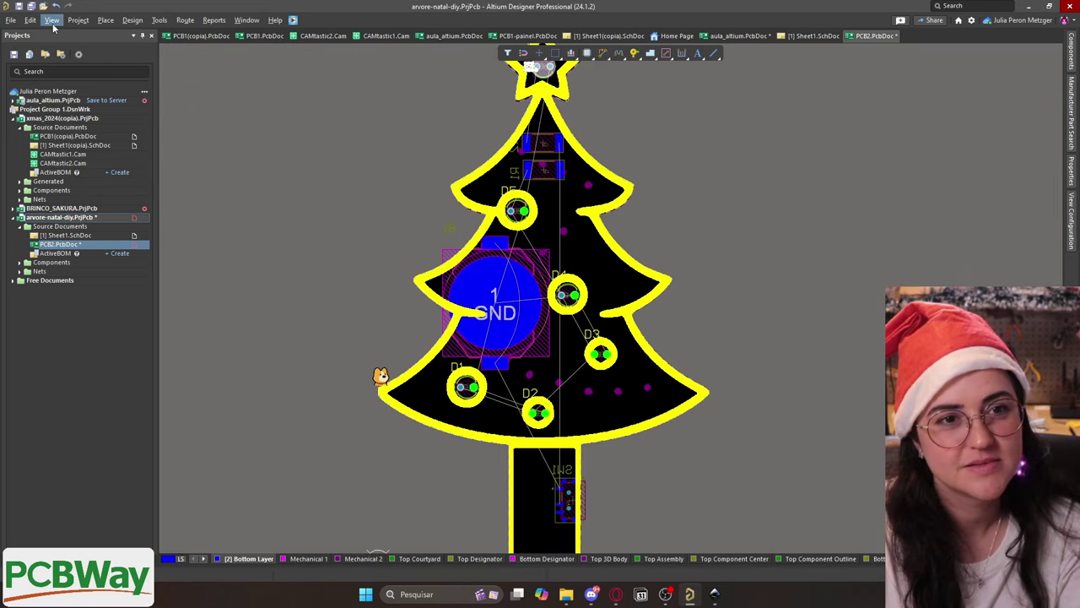
View the board in 3D and inspect the component placement and tree drawing on both sides
{"action": "left_click", "coordinate": [52, 19]}
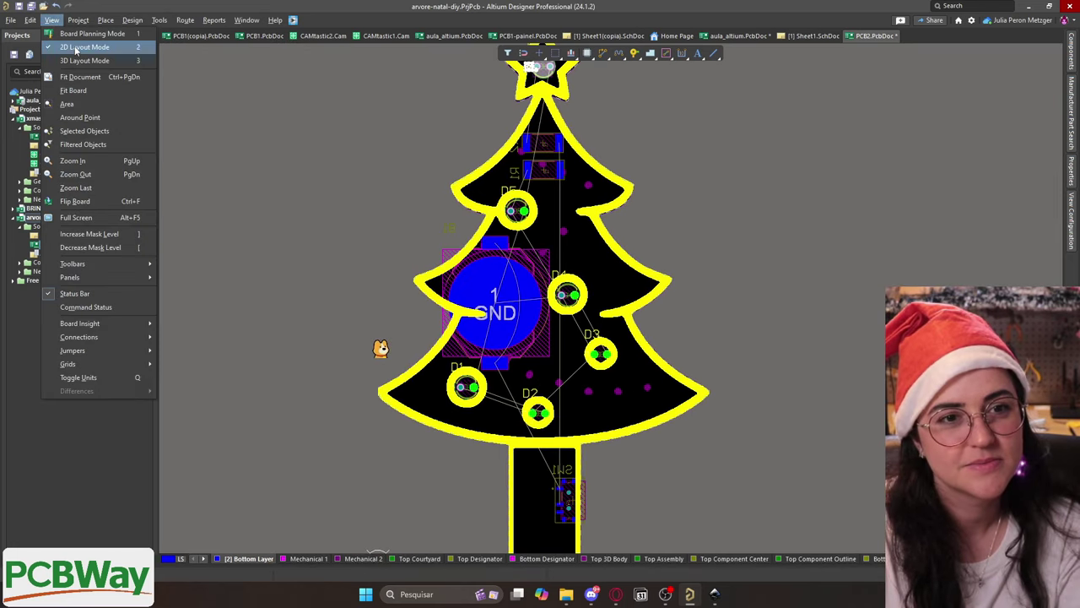
{"action": "left_click", "coordinate": [83, 64]}
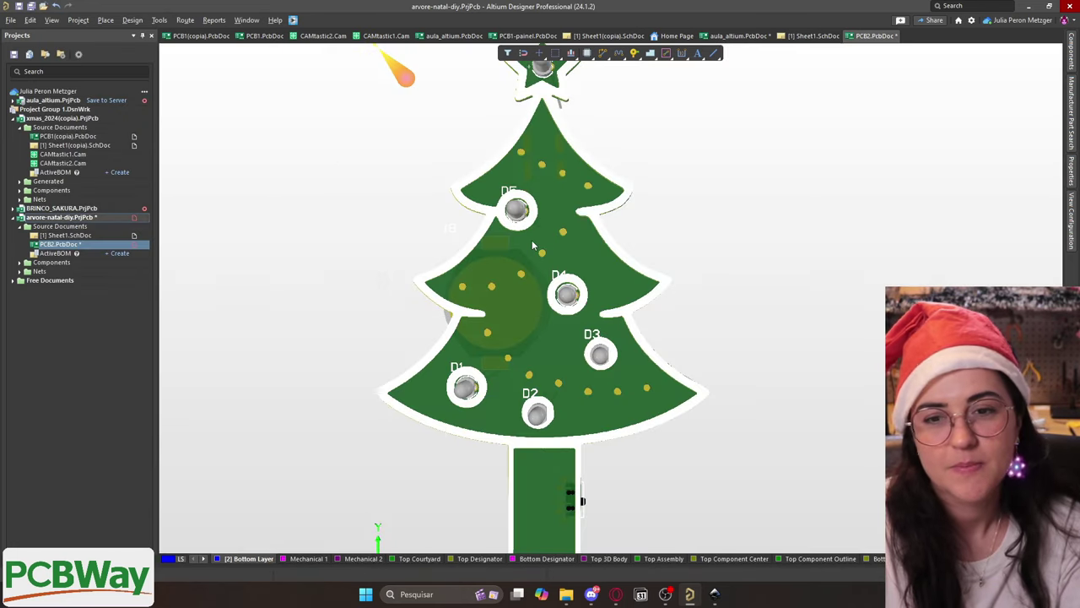
{"action": "key", "text": "v"}
{"action": "key", "text": "b"}
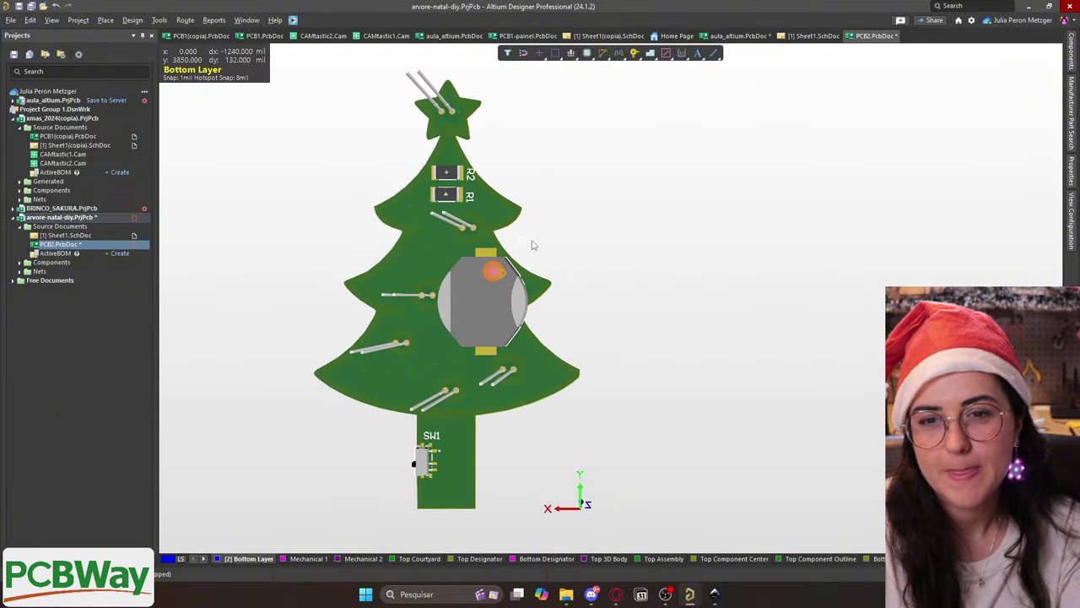
{"action": "key", "text": "v"}
{"action": "key", "text": "b"}
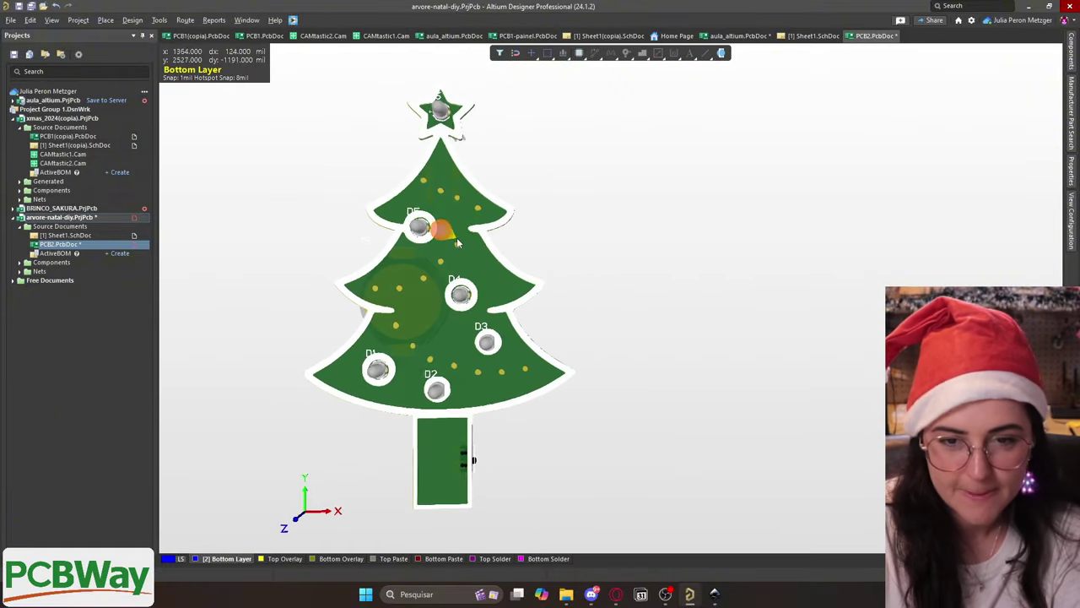
{"action": "right_click_drag", "start_coordinate": [537, 179], "coordinate": [531, 235]}
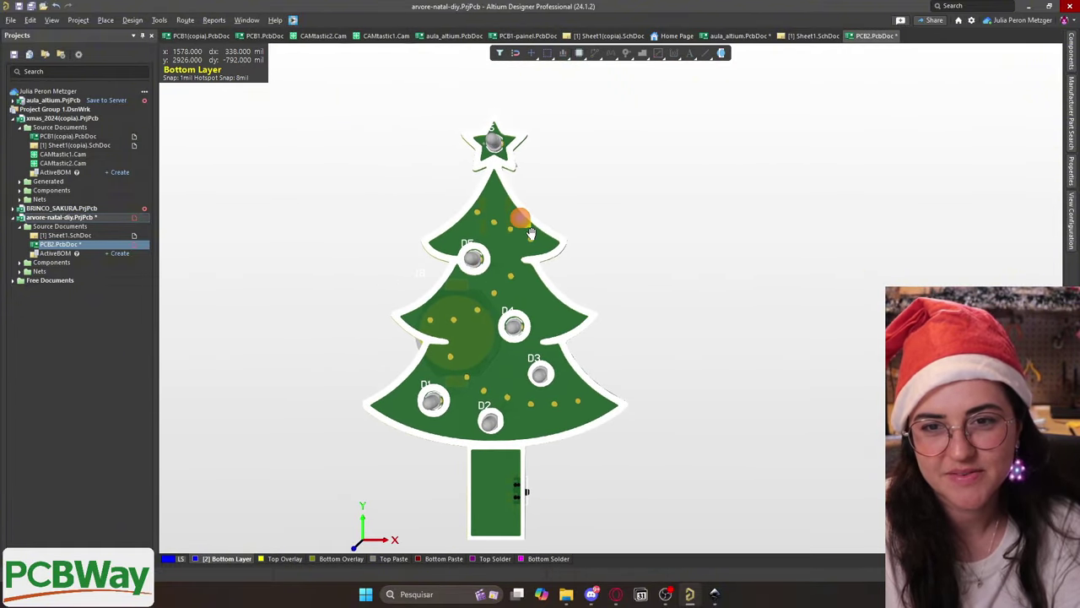
{"action": "scroll", "coordinate": [461, 278], "scroll_direction": "up", "scroll_amount": 5, "text": "ctrl"}
{"action": "right_click_drag", "start_coordinate": [543, 188], "coordinate": [504, 393]}
{"action": "mouse_move", "coordinate": [510, 337]}
{"action": "right_mouse_down", "text": "ctrl"}
{"action": "mouse_move", "coordinate": [496, 114]}
{"action": "mouse_move", "coordinate": [517, 202]}
{"action": "right_mouse_up", "text": "ctrl"}
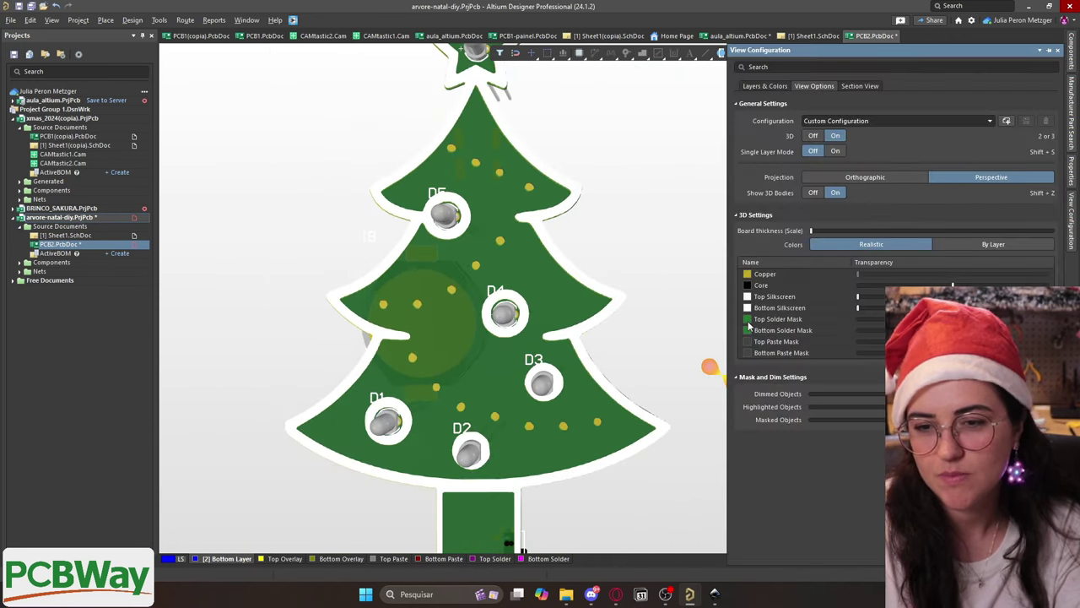
Set the 3D colour of the copper to grey and the top silkscreen to black, and return to 2D
{"action": "left_click", "coordinate": [748, 274]}
{"action": "left_click", "coordinate": [750, 325]}
{"action": "left_click", "coordinate": [747, 285]}
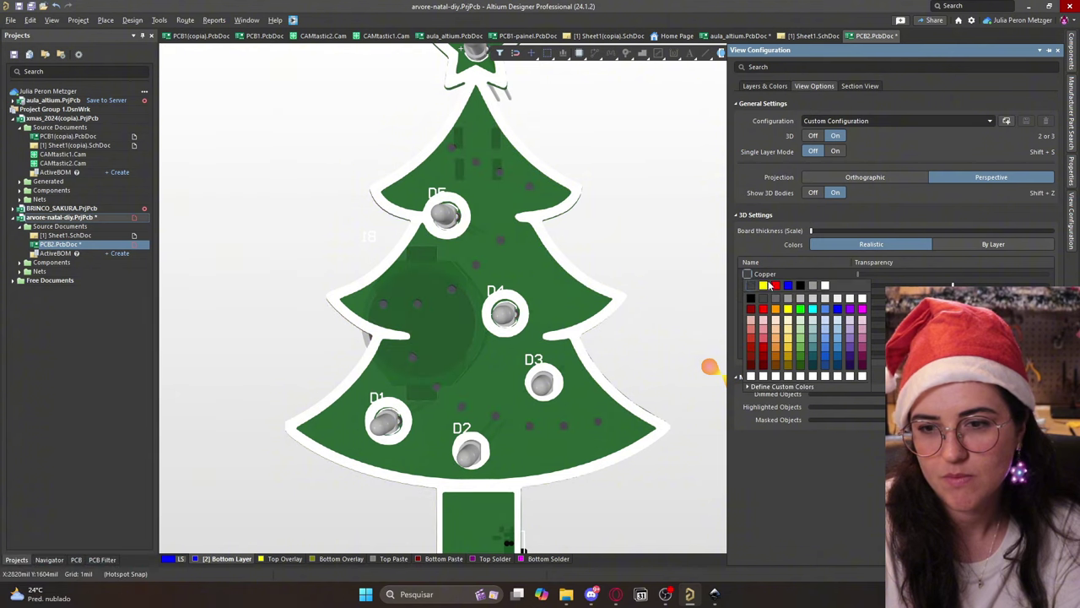
{"action": "left_click", "coordinate": [750, 301]}
{"action": "mouse_move", "coordinate": [661, 244]}
{"action": "right_mouse_down", "text": "ctrl"}
{"action": "mouse_move", "coordinate": [651, 261]}
{"action": "mouse_move", "coordinate": [555, 255]}
{"action": "right_mouse_up", "text": "ctrl"}
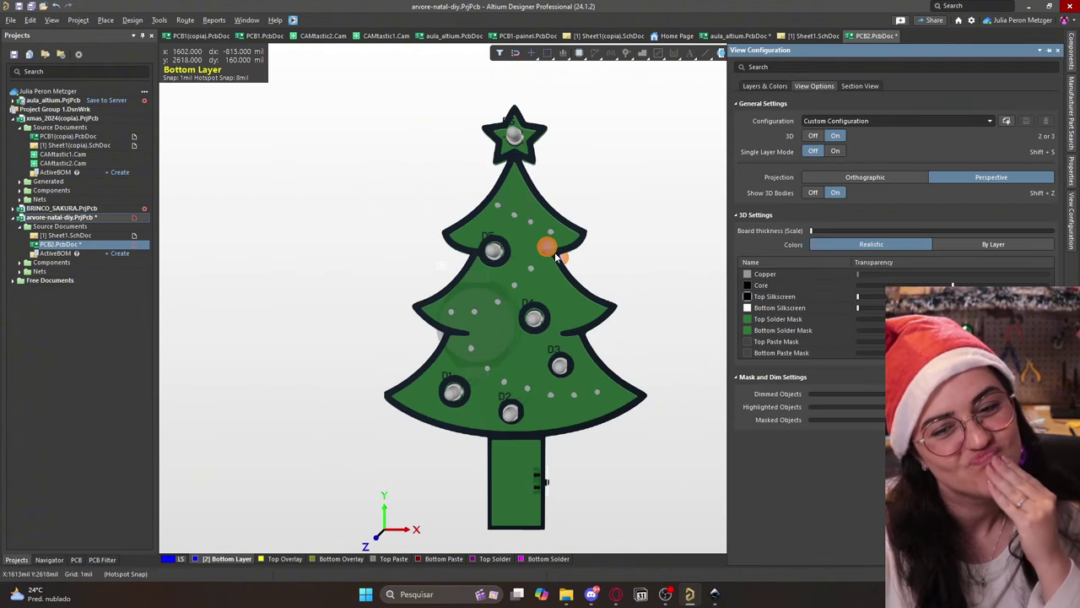
{"action": "right_click_drag", "start_coordinate": [685, 239], "coordinate": [490, 188], "text": "ctrl"}
{"action": "key", "text": "2"}
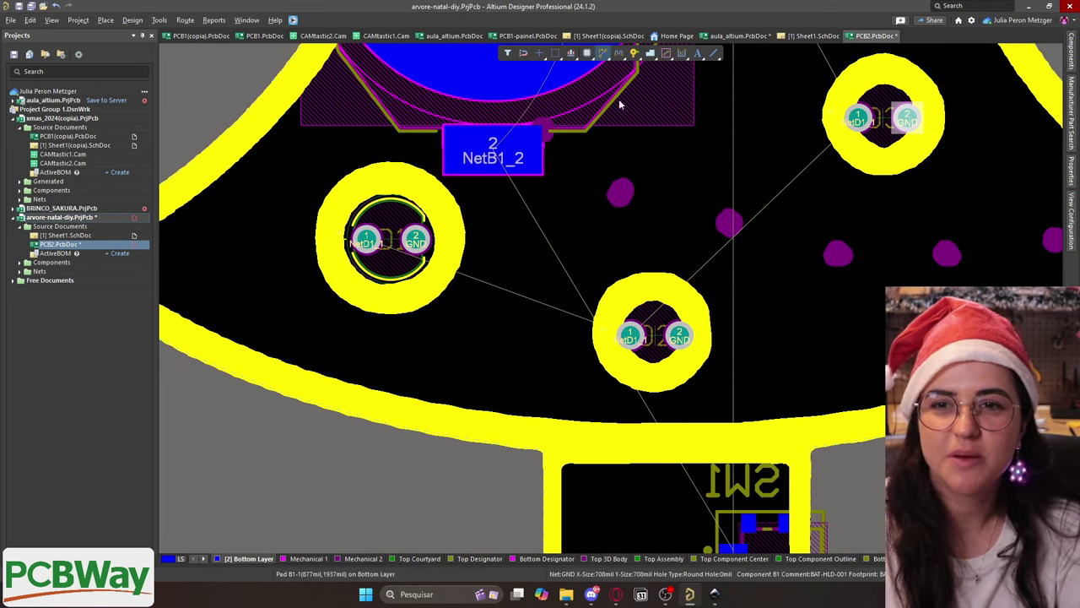
Open the width violation of the VCC track at SW1 and set the Width rule's maximum to 36 mil on both layers
{"action": "scroll", "coordinate": [369, 251], "scroll_direction": "down", "scroll_amount": 5, "text": "ctrl"}
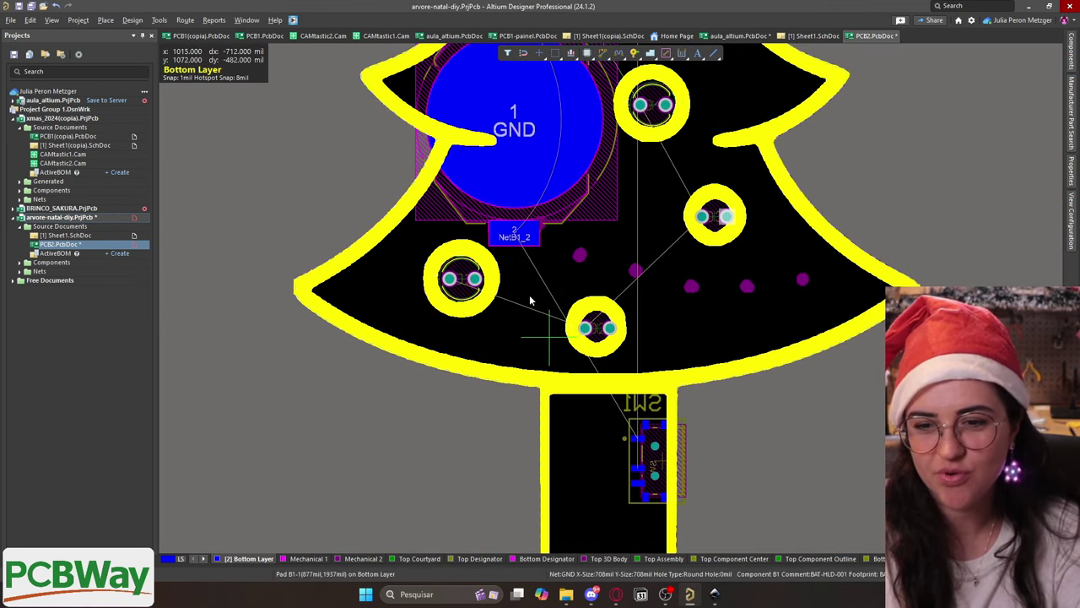
{"action": "right_click_drag", "start_coordinate": [551, 350], "coordinate": [488, 252]}
{"action": "scroll", "coordinate": [567, 382], "scroll_direction": "up", "scroll_amount": 3, "text": "ctrl"}
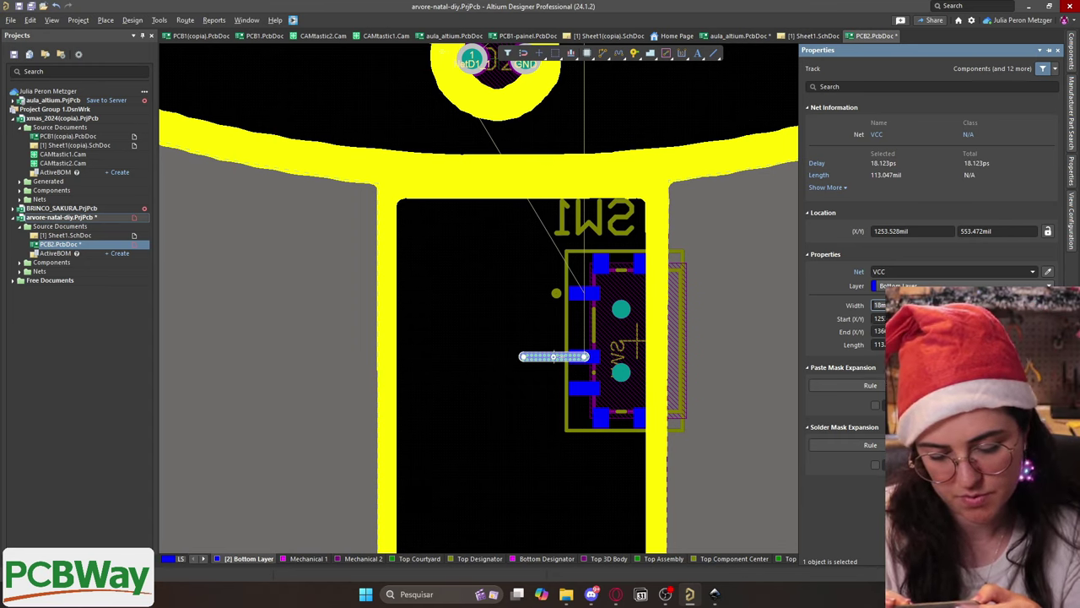
{"action": "right_click", "coordinate": [531, 356]}
{"action": "left_click", "coordinate": [723, 314]}
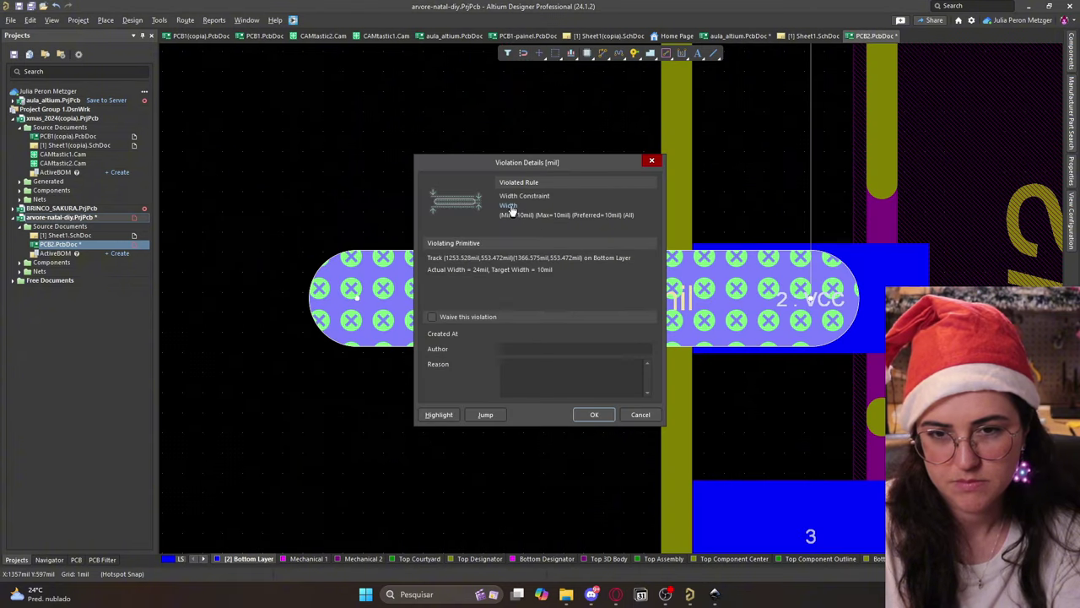
{"action": "left_click", "coordinate": [696, 341]}
{"action": "type", "text": "36mil"}
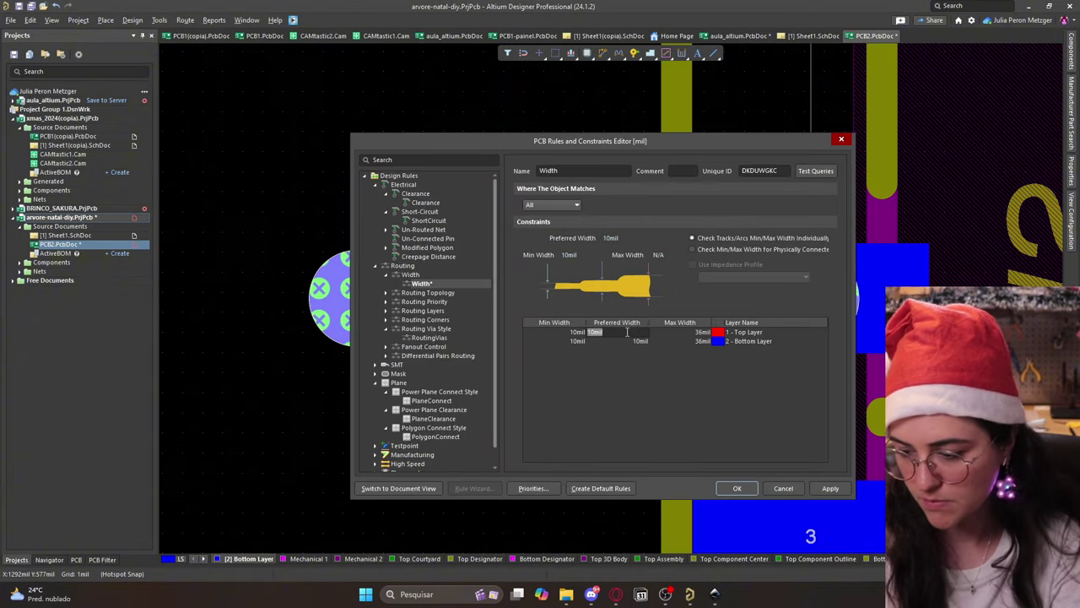
{"action": "left_click", "coordinate": [624, 341]}
{"action": "left_click", "coordinate": [828, 489]}
{"action": "left_click", "coordinate": [736, 488]}
{"action": "scroll", "coordinate": [385, 349], "scroll_direction": "down", "scroll_amount": 5, "text": "ctrl"}
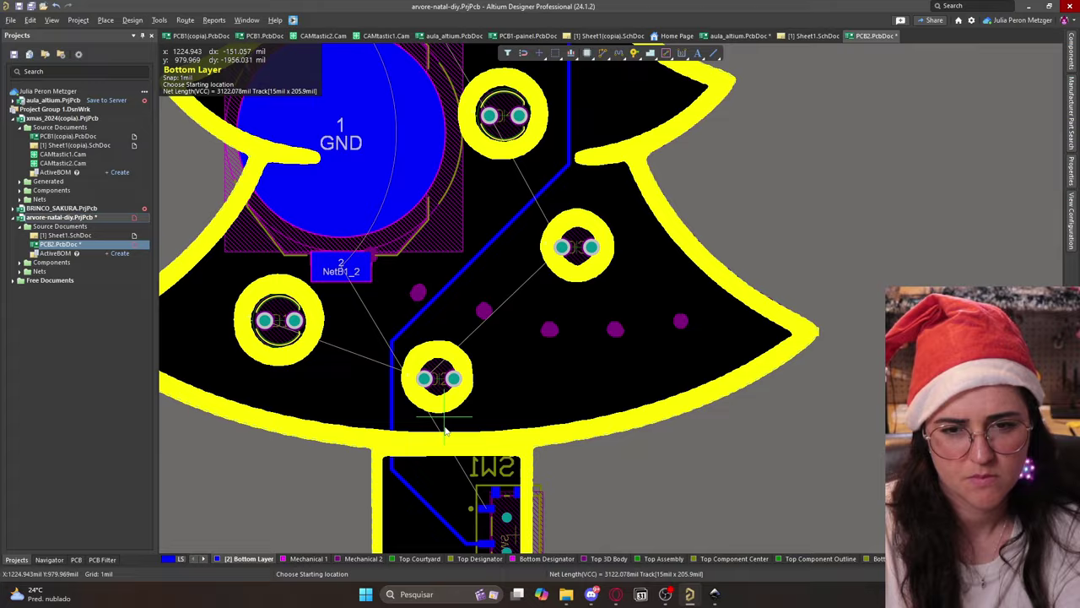
Route VCC on the Bottom Layer from switch SW1 up to resistors R1 and R2 with a 15 mil track
{"action": "left_click", "coordinate": [485, 508]}
{"action": "scroll", "coordinate": [447, 516], "scroll_direction": "up", "scroll_amount": 3, "text": "ctrl"}
{"action": "scroll", "coordinate": [373, 291], "scroll_direction": "down", "scroll_amount": 3, "text": "ctrl"}
Place a via at about 1581, 1271 mil and route the upper contact of SW1 to it on the Bottom Layer
{"action": "left_click", "coordinate": [545, 237]}
{"action": "left_click", "coordinate": [1071, 172]}
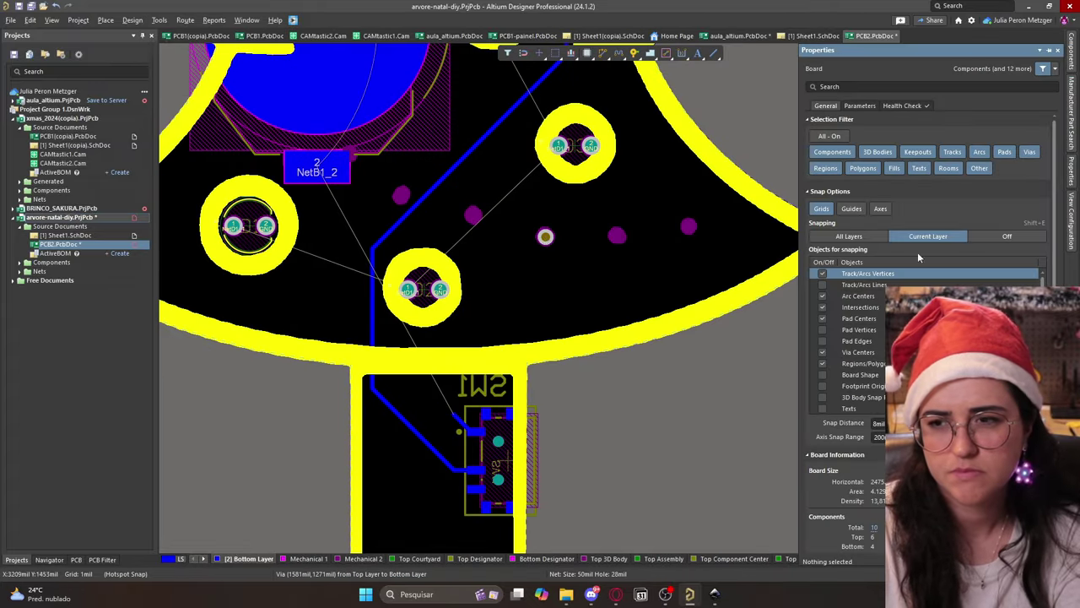
{"action": "left_click", "coordinate": [545, 237]}
{"action": "left_click", "coordinate": [605, 55]}
{"action": "left_click", "coordinate": [475, 431]}
{"action": "left_click", "coordinate": [545, 237]}
{"action": "scroll", "coordinate": [469, 415], "scroll_direction": "up", "scroll_amount": 3, "text": "ctrl"}
{"action": "scroll", "coordinate": [423, 425], "scroll_direction": "down", "scroll_amount": 2, "text": "ctrl"}
{"action": "left_click", "coordinate": [551, 171]}
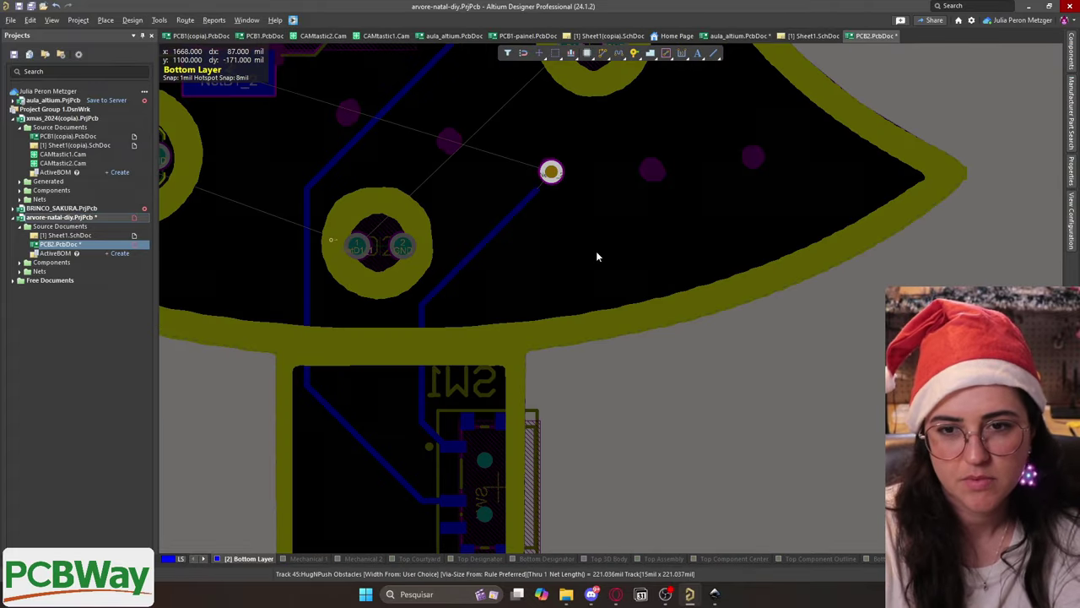
{"action": "left_click", "coordinate": [552, 168]}
{"action": "left_click", "coordinate": [552, 168]}
{"action": "left_click", "coordinate": [419, 449]}
{"action": "right_click", "coordinate": [419, 449]}
{"action": "scroll", "coordinate": [473, 338], "scroll_direction": "down", "scroll_amount": 2, "text": "ctrl"}
Place a second via just below the lower pad of battery holder B1 and make the Top Layer visible and active
{"action": "left_click", "coordinate": [436, 292]}
{"action": "left_click", "coordinate": [436, 292]}
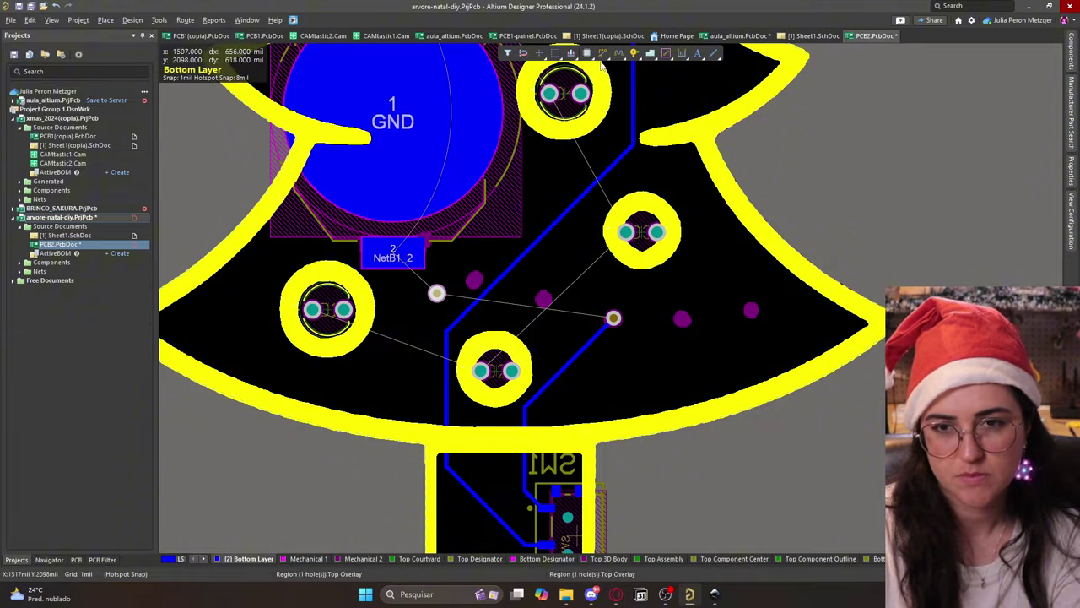
{"action": "left_click", "coordinate": [1071, 222]}
{"action": "left_click", "coordinate": [757, 143]}
{"action": "left_click", "coordinate": [244, 559]}
{"action": "scroll", "coordinate": [453, 253], "scroll_direction": "down", "scroll_amount": 3}
Route NetB1_2 on the Top Layer between the two vias and shift the via on the SW1 side farther from B1
{"action": "left_click", "coordinate": [603, 53]}
{"action": "left_click", "coordinate": [438, 99]}
{"action": "scroll", "coordinate": [442, 202], "scroll_direction": "up", "scroll_amount": 3, "text": "ctrl"}
{"action": "left_click", "coordinate": [443, 233]}
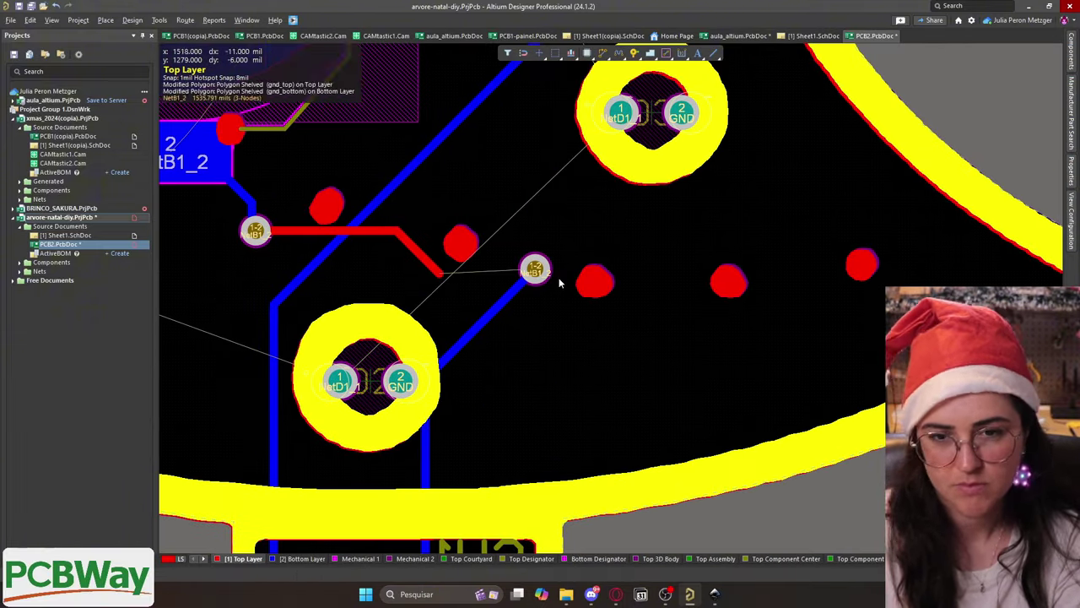
{"action": "left_click_drag", "start_coordinate": [537, 268], "coordinate": [603, 326]}
{"action": "left_click", "coordinate": [602, 326]}
{"action": "scroll", "coordinate": [602, 326], "scroll_direction": "down", "scroll_amount": 3, "text": "ctrl"}
{"action": "scroll", "coordinate": [483, 431], "scroll_direction": "up", "scroll_amount": 2, "text": "ctrl"}
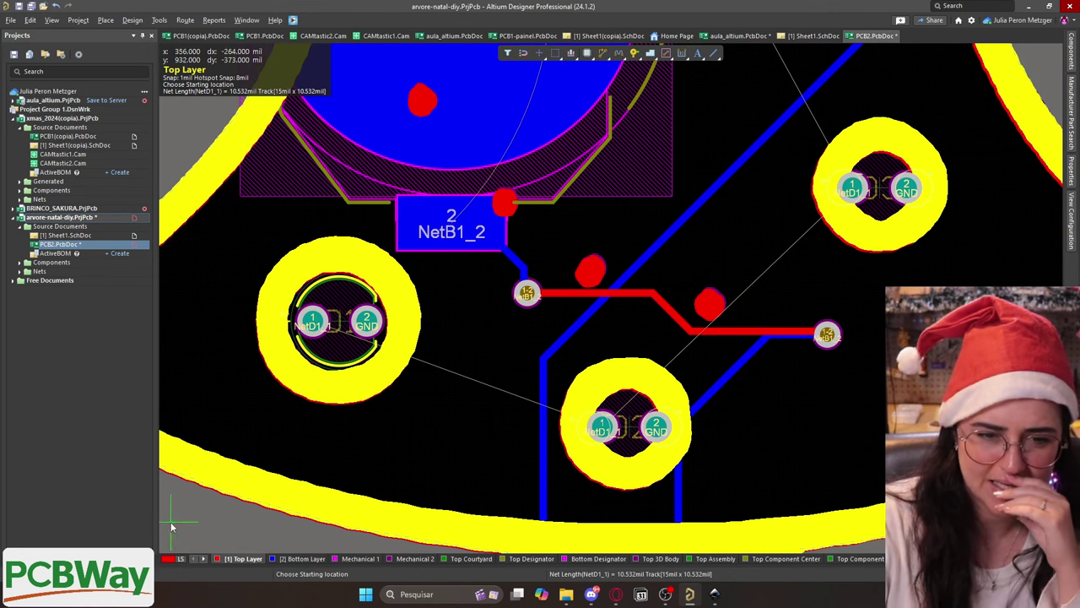
Toggle the Top Layer's visibility and hide the Top Overlay layer
{"action": "scroll", "coordinate": [495, 229], "scroll_direction": "down", "scroll_amount": 5}
{"action": "key", "text": "l"}
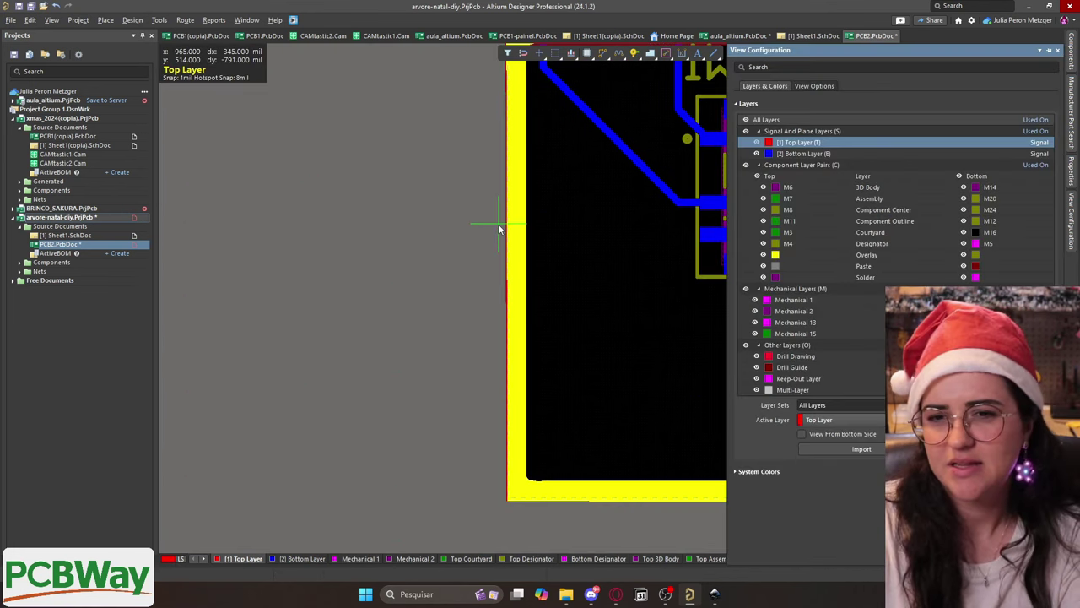
{"action": "scroll", "coordinate": [499, 229], "scroll_direction": "down", "scroll_amount": 4, "text": "ctrl"}
{"action": "scroll", "coordinate": [499, 492], "scroll_direction": "up", "scroll_amount": 4}
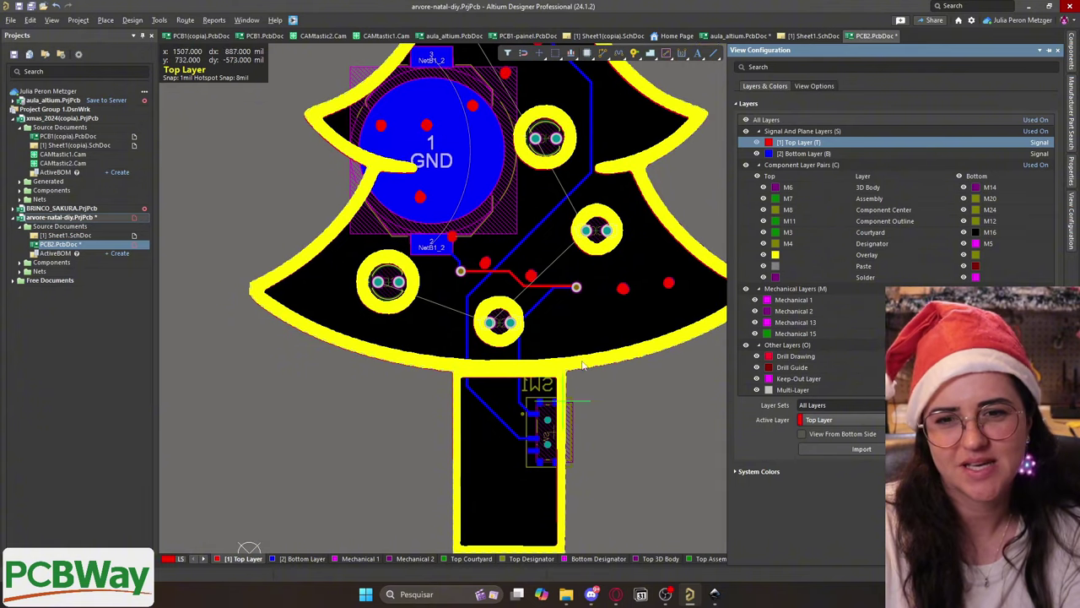
{"action": "key", "text": "l"}
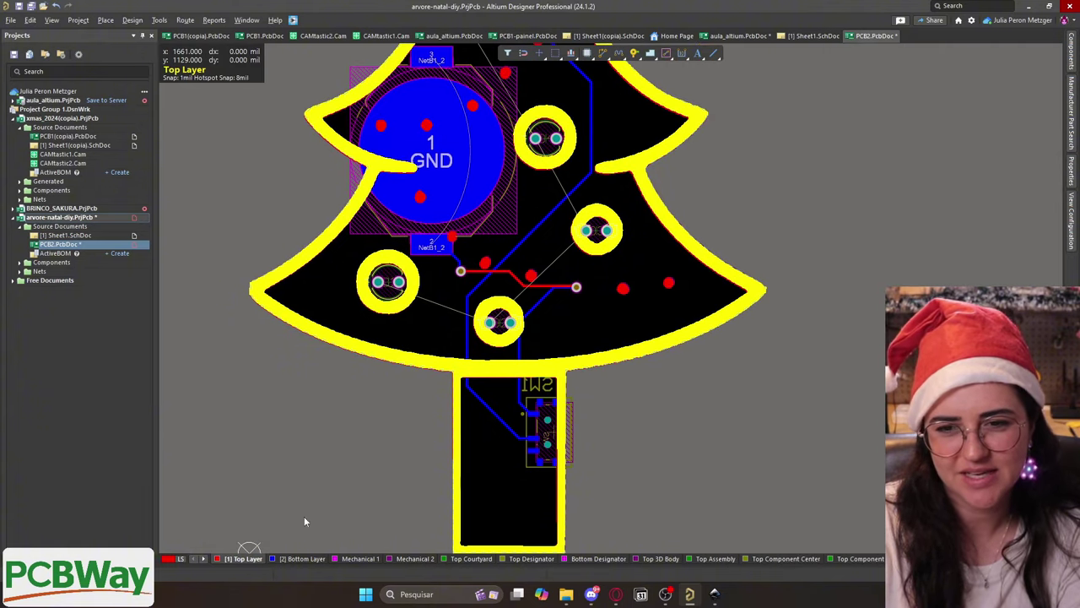
{"action": "left_click", "coordinate": [179, 560]}
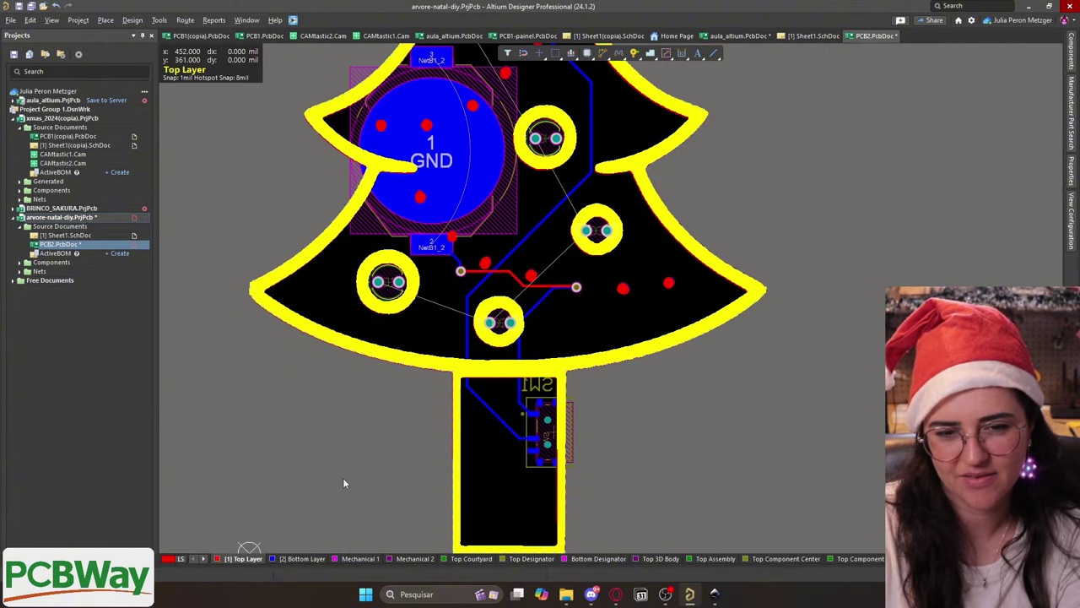
{"action": "key", "text": "l"}
{"action": "left_click", "coordinate": [757, 143]}
{"action": "left_click", "coordinate": [757, 144]}
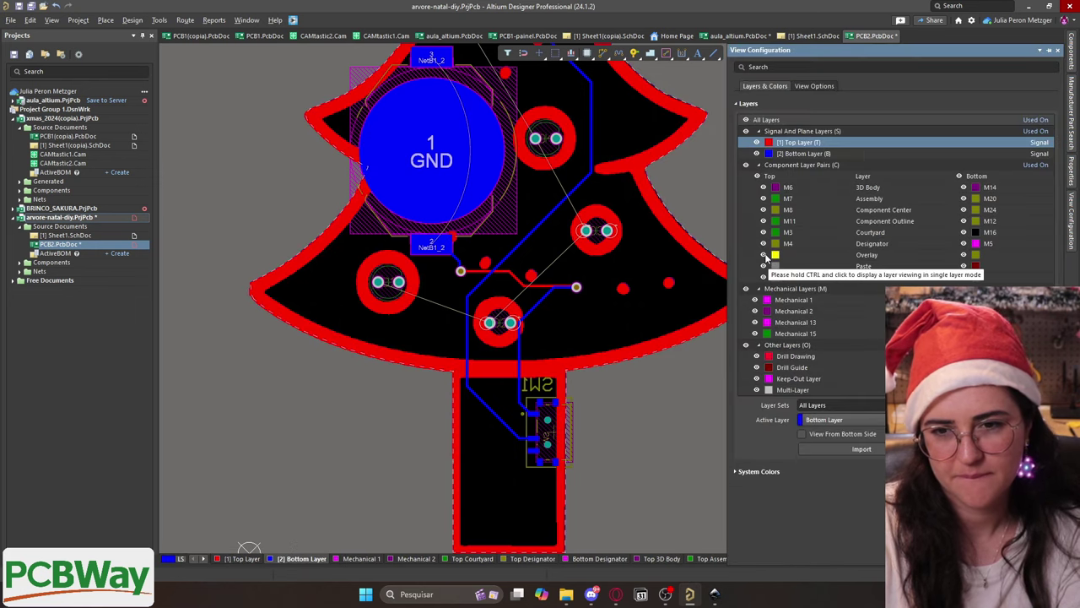
{"action": "left_click", "coordinate": [764, 255]}
Delete the copper tree outline and the rings around LEDs D1 to D4 from the Top Layer
{"action": "left_click", "coordinate": [634, 353]}
{"action": "key", "text": "Delete"}
{"action": "left_click", "coordinate": [486, 300]}
{"action": "key", "text": "Delete"}
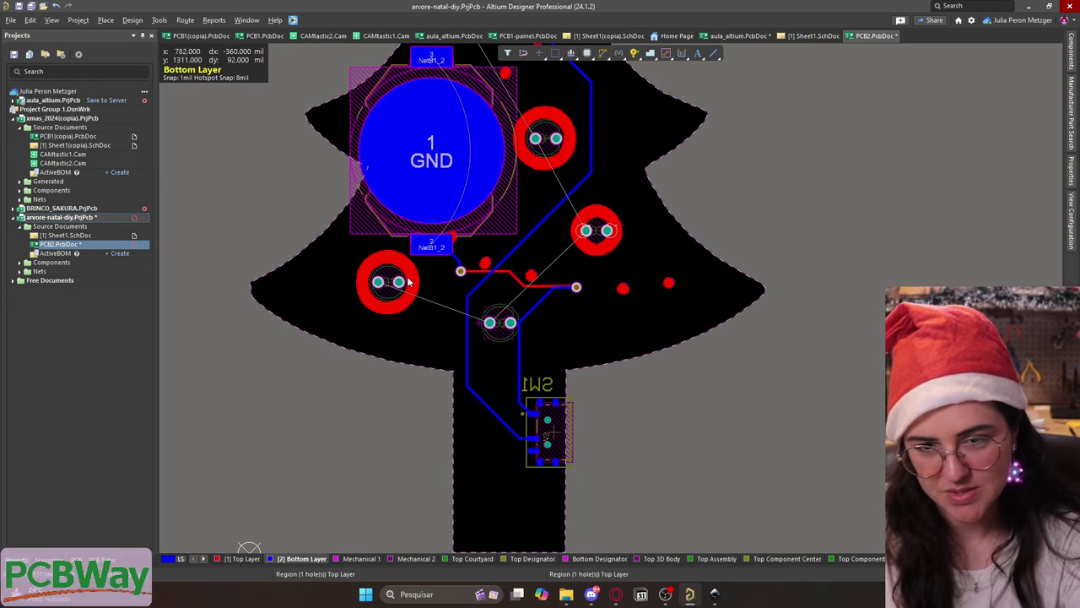
{"action": "left_click", "coordinate": [411, 282]}
{"action": "key", "text": "Delete"}
{"action": "left_click", "coordinate": [610, 243]}
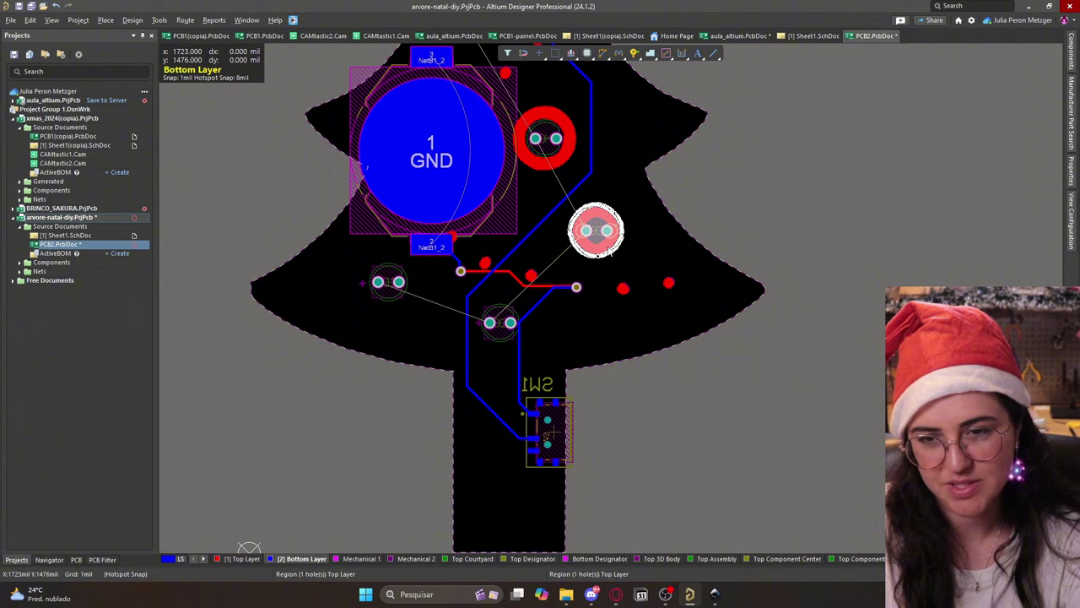
{"action": "key", "text": "Delete"}
{"action": "left_click", "coordinate": [571, 142]}
{"action": "key", "text": "Delete"}
Delete the small copper dots of the tree drawing from the Top Layer
{"action": "right_click_drag", "start_coordinate": [621, 167], "coordinate": [619, 344]}
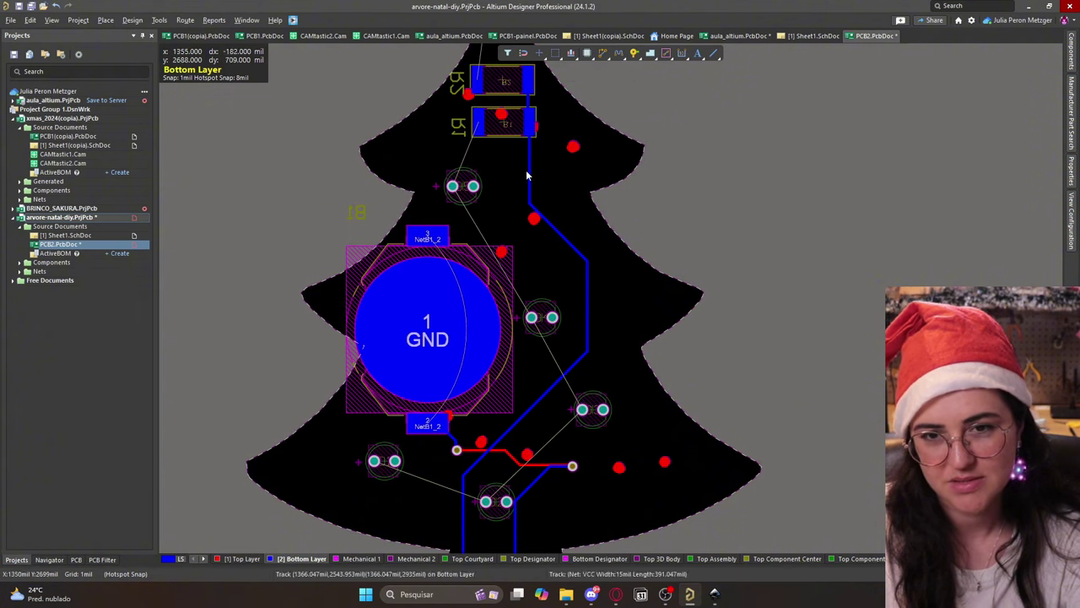
{"action": "right_click_drag", "start_coordinate": [528, 174], "coordinate": [576, 64]}
{"action": "left_click", "coordinate": [242, 559]}
{"action": "key", "text": "Delete"}
{"action": "left_click", "coordinate": [533, 330]}
{"action": "key", "text": "Delete"}
{"action": "left_click", "coordinate": [500, 304]}
{"action": "key", "text": "Delete"}
{"action": "left_click", "coordinate": [468, 264]}
{"action": "key", "text": "Delete"}
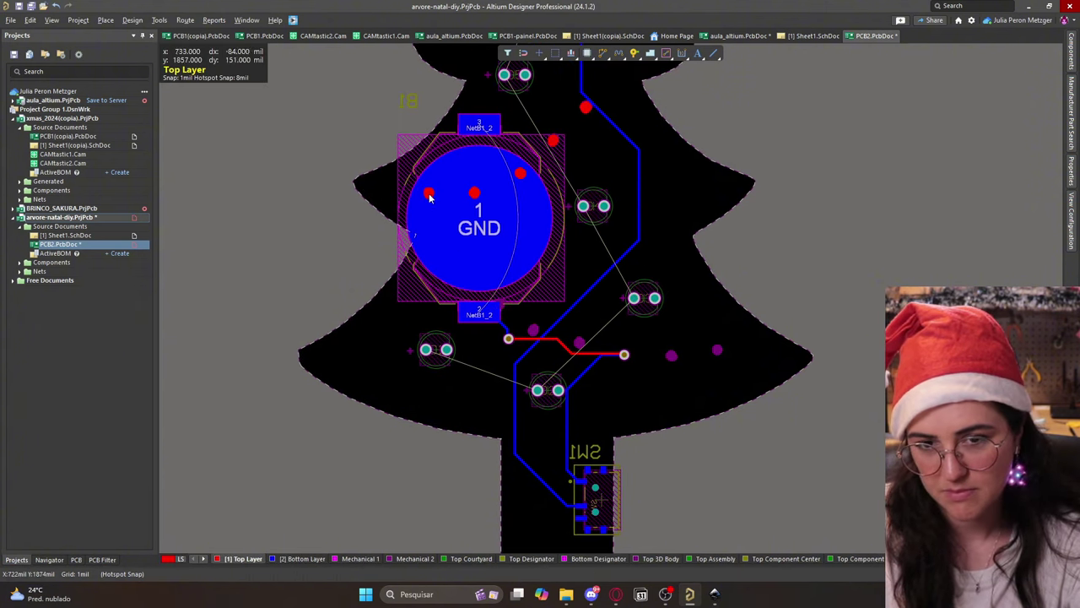
{"action": "key", "text": "Delete"}
{"action": "left_click", "coordinate": [585, 107]}
{"action": "key", "text": "Delete"}
{"action": "right_click_drag", "start_coordinate": [586, 107], "coordinate": [599, 294]}
{"action": "mouse_move", "coordinate": [598, 239]}
{"action": "right_mouse_down"}
{"action": "mouse_move", "coordinate": [566, 217]}
{"action": "mouse_move", "coordinate": [566, 30]}
{"action": "right_mouse_up"}
Route NetD1_1 on the Top Layer through the first pads of LEDs D1, D2, D3, D4 and D5
{"action": "left_click", "coordinate": [409, 327]}
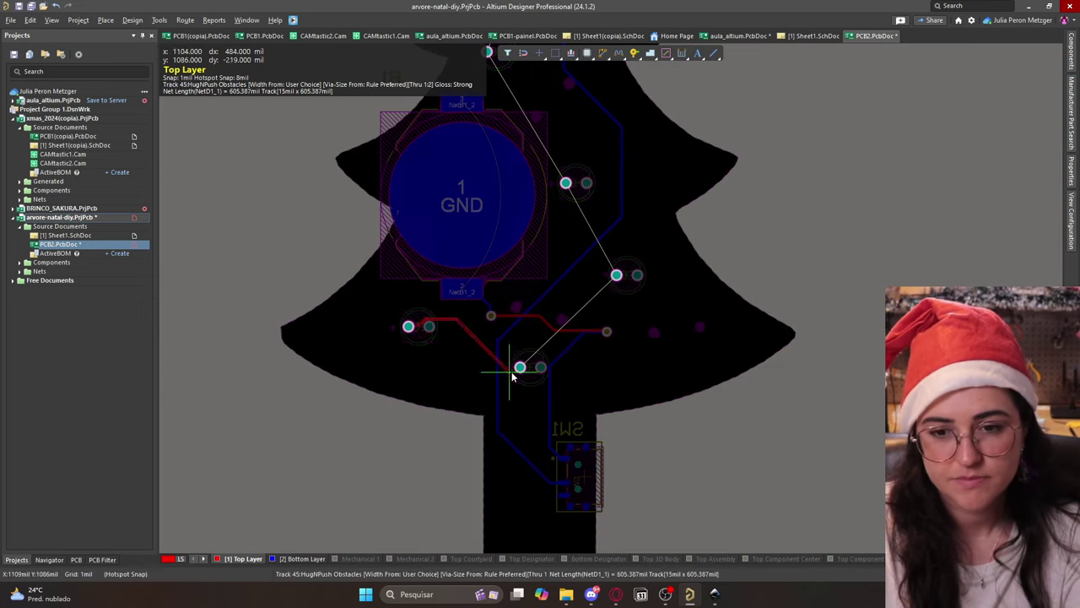
{"action": "left_click", "coordinate": [520, 368]}
{"action": "left_click", "coordinate": [616, 275]}
{"action": "left_click", "coordinate": [520, 368]}
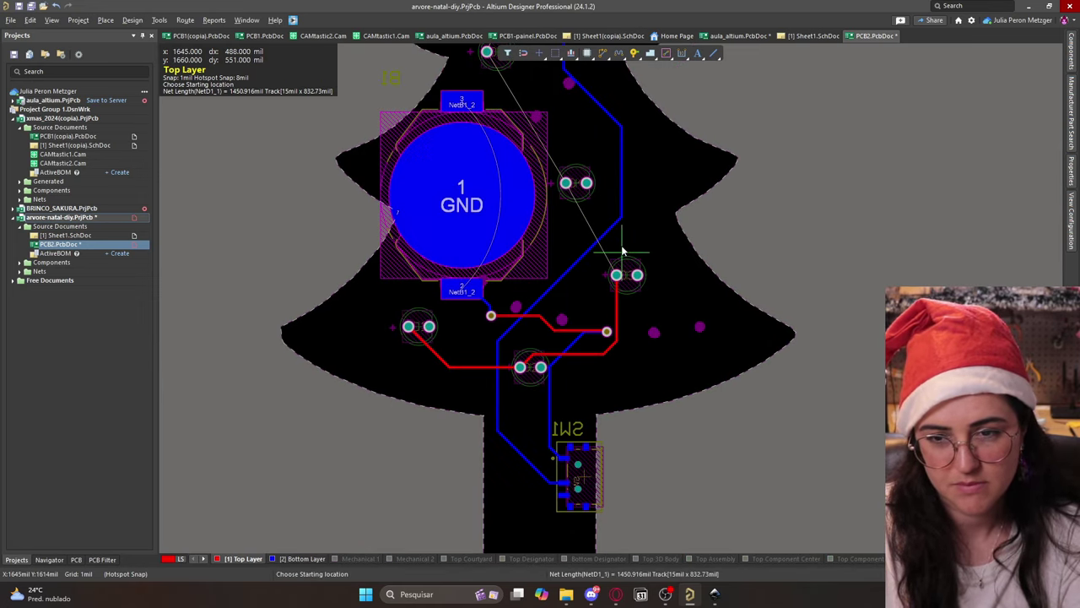
{"action": "left_click", "coordinate": [616, 275]}
{"action": "left_click", "coordinate": [567, 183]}
{"action": "right_click_drag", "start_coordinate": [565, 184], "coordinate": [596, 329]}
{"action": "left_click", "coordinate": [596, 327]}
{"action": "left_click", "coordinate": [518, 196]}
{"action": "right_click", "coordinate": [596, 299]}
Set the width of the Top Layer NetD1_1 and NetB1_2 tracks to 36 mil
{"action": "left_click", "coordinate": [596, 299]}
{"action": "key", "text": "Tab"}
{"action": "left_click", "coordinate": [1072, 171]}
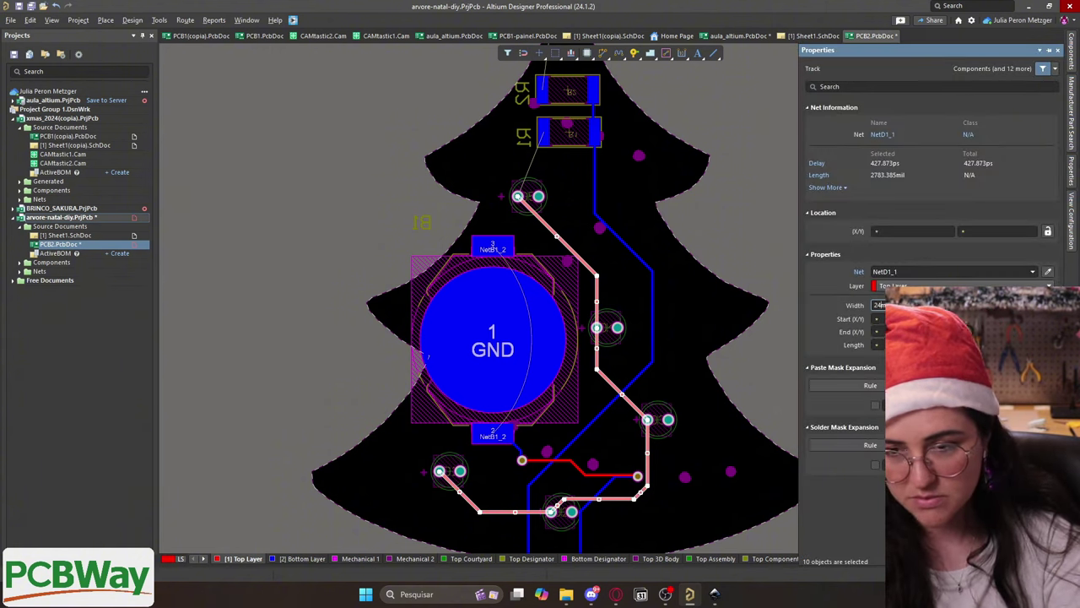
{"action": "type", "text": "3"}
{"action": "left_click", "coordinate": [600, 477]}
{"action": "key", "text": "Tab"}
{"action": "left_click", "coordinate": [876, 305]}
{"action": "type", "text": "36"}
{"action": "key", "text": "Return"}
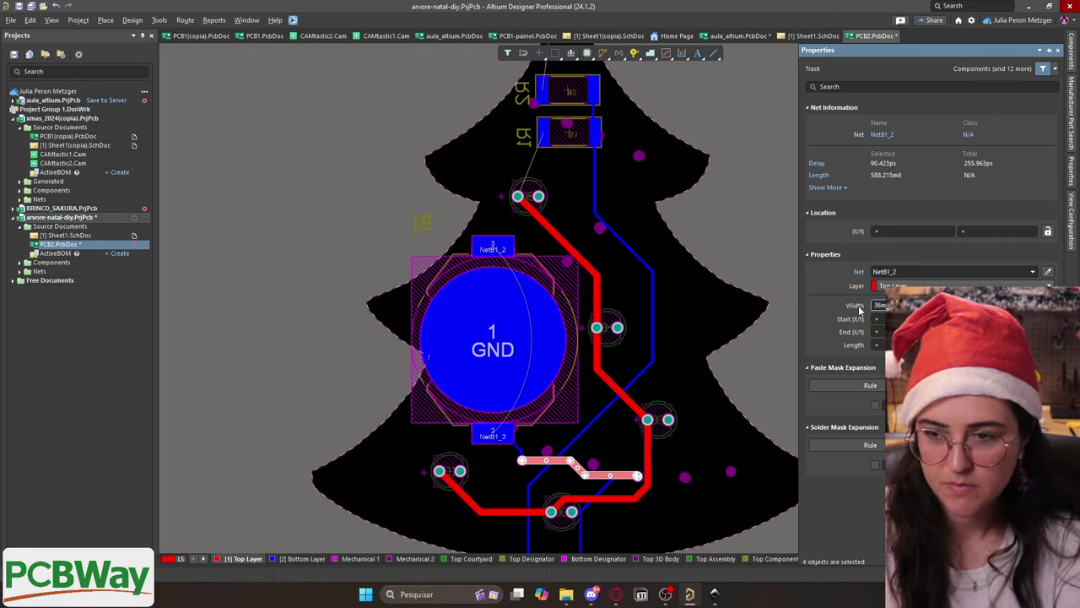
Set the width of the Bottom Layer VCC and NetB1_2 tracks to 36 mil
{"action": "left_click", "coordinate": [518, 453]}
{"action": "scroll", "coordinate": [557, 456], "scroll_direction": "down", "scroll_amount": 2}
{"action": "left_click", "coordinate": [580, 435]}
{"action": "left_click", "coordinate": [557, 469], "text": "shift"}
{"action": "key", "text": "Tab"}
{"action": "left_click", "coordinate": [1072, 171]}
{"action": "type", "text": "36"}
{"action": "key", "text": "Return"}
{"action": "scroll", "coordinate": [552, 423], "scroll_direction": "down", "scroll_amount": 2, "text": "ctrl"}
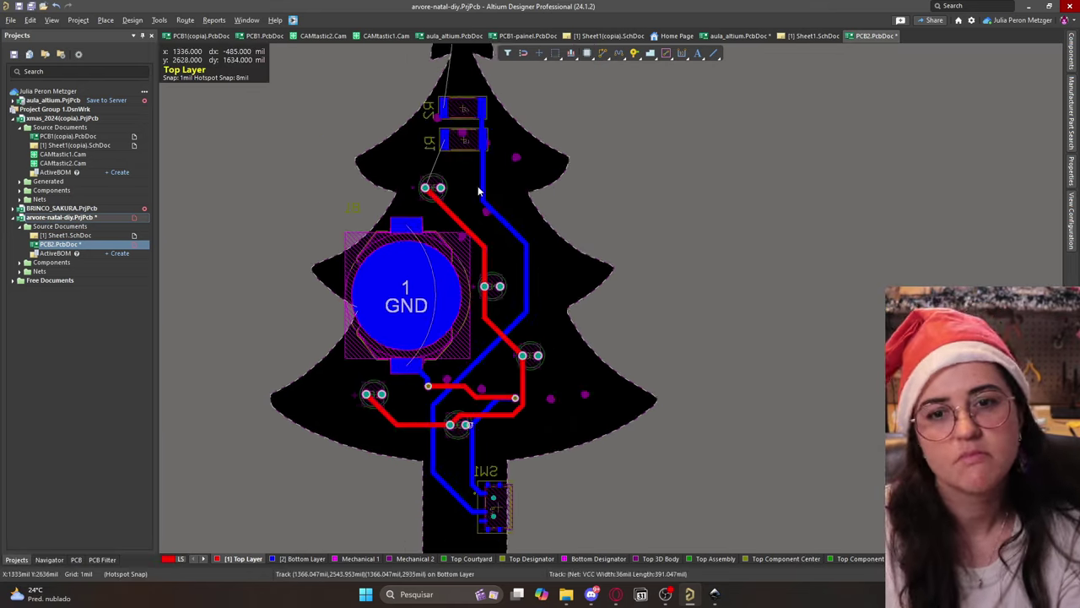
{"action": "scroll", "coordinate": [477, 191], "scroll_direction": "up", "scroll_amount": 3, "text": "ctrl"}
Route R1 to LED D5 and R2 to LED D6 on the Bottom Layer with 36 mil tracks
{"action": "left_click", "coordinate": [30, 21]}
{"action": "key", "text": "ctrl+w"}
{"action": "left_click", "coordinate": [534, 242]}
{"action": "left_click", "coordinate": [506, 312]}
{"action": "scroll", "coordinate": [529, 168], "scroll_direction": "up", "scroll_amount": 5, "text": "ctrl"}
{"action": "left_click", "coordinate": [526, 282]}
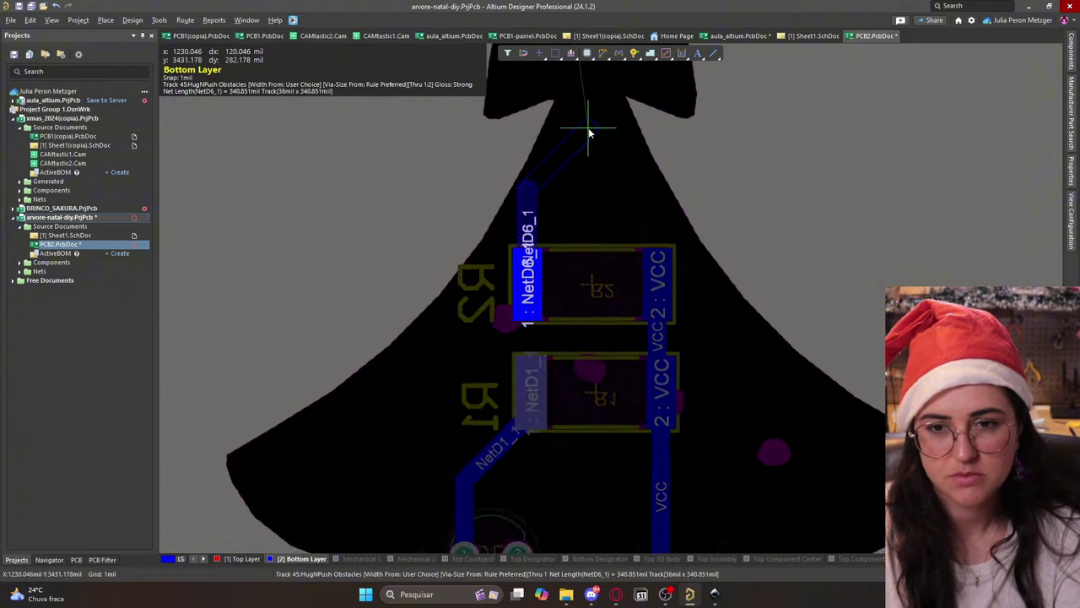
{"action": "left_click", "coordinate": [540, 71]}
{"action": "scroll", "coordinate": [583, 415], "scroll_direction": "down", "scroll_amount": 5, "text": "ctrl"}
{"action": "scroll", "coordinate": [462, 473], "scroll_direction": "up", "scroll_amount": 3, "text": "ctrl"}
{"action": "scroll", "coordinate": [497, 334], "scroll_direction": "down", "scroll_amount": 3, "text": "ctrl"}
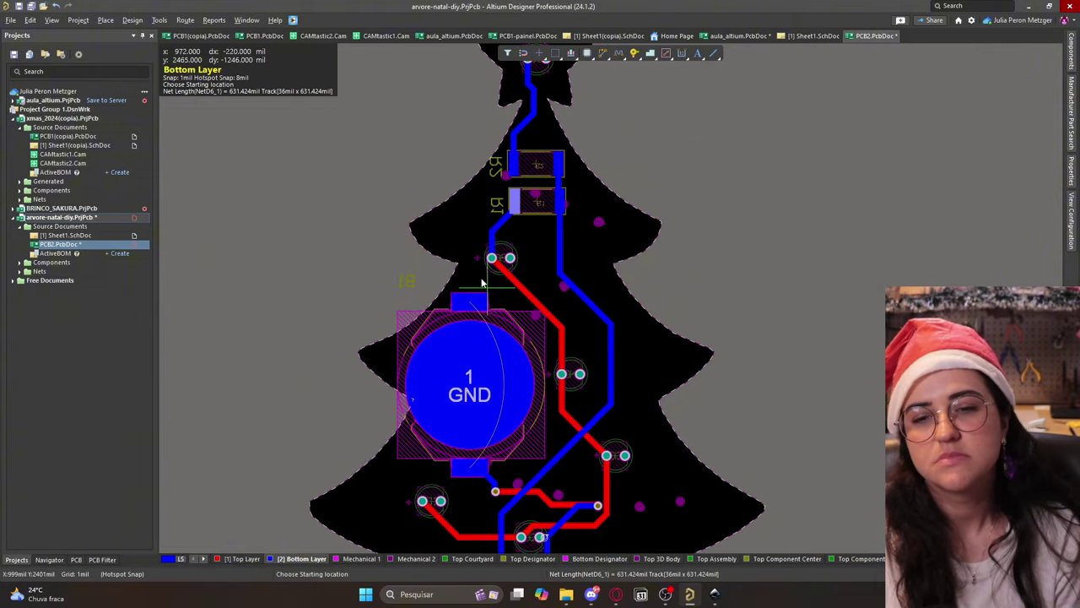
{"action": "right_click", "coordinate": [512, 443]}
View the whole routed tree board in 3D
{"action": "scroll", "coordinate": [515, 442], "scroll_direction": "down", "scroll_amount": 3, "text": "ctrl"}
{"action": "scroll", "coordinate": [515, 442], "scroll_direction": "down", "scroll_amount": 3}
{"action": "left_click", "coordinate": [135, 22]}
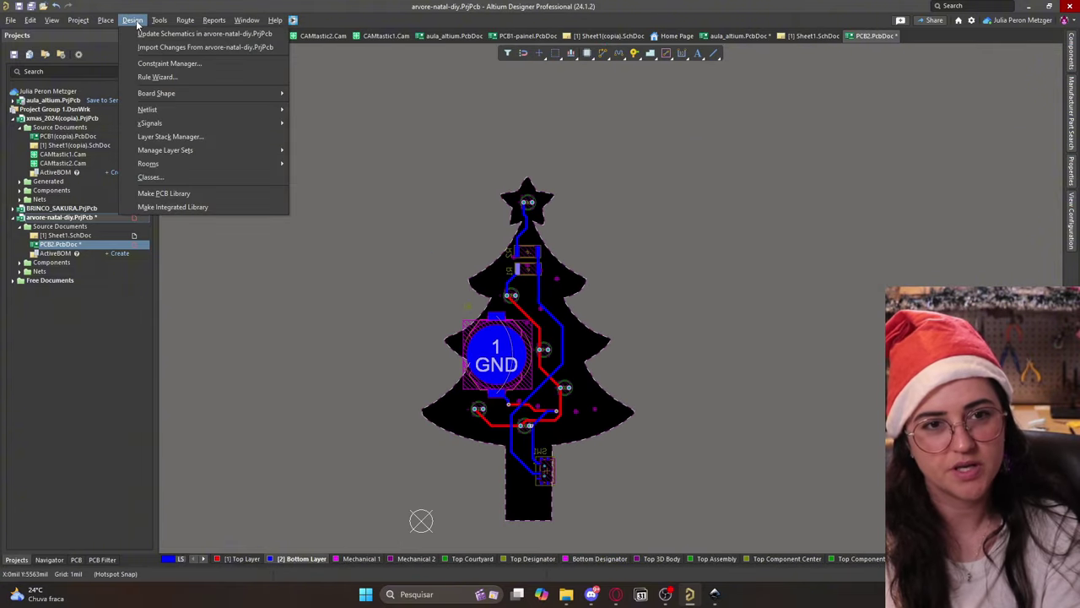
{"action": "key", "text": "3"}
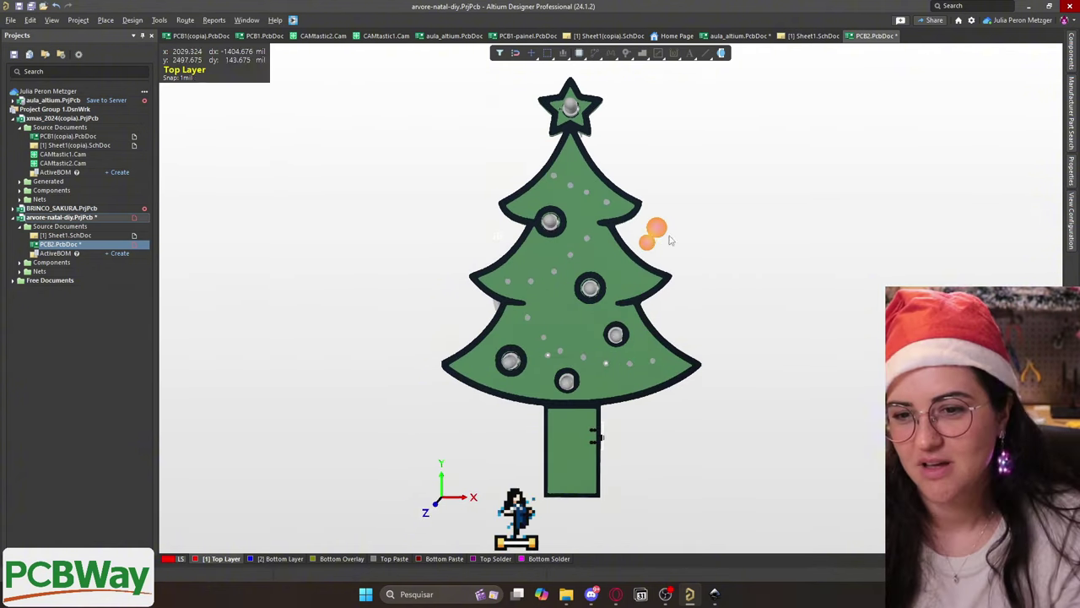
Return to the 2D layout of the tree board and hide the copper pours so the tracks and pads are exposed
{"action": "right_click_drag", "start_coordinate": [734, 237], "coordinate": [714, 288]}
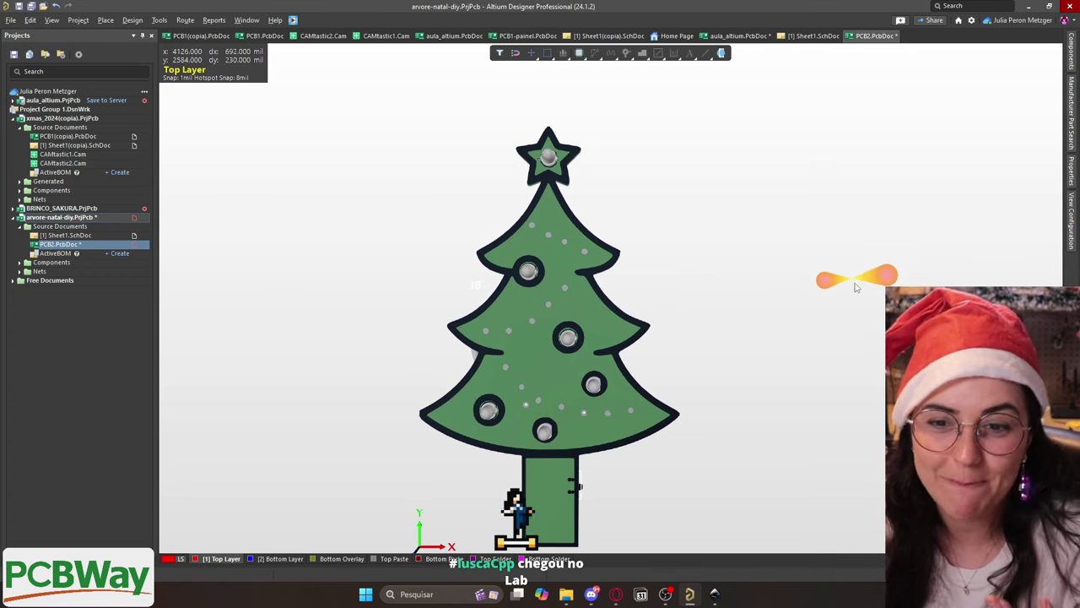
{"action": "left_click", "coordinate": [106, 19]}
{"action": "mouse_move", "coordinate": [80, 20]}
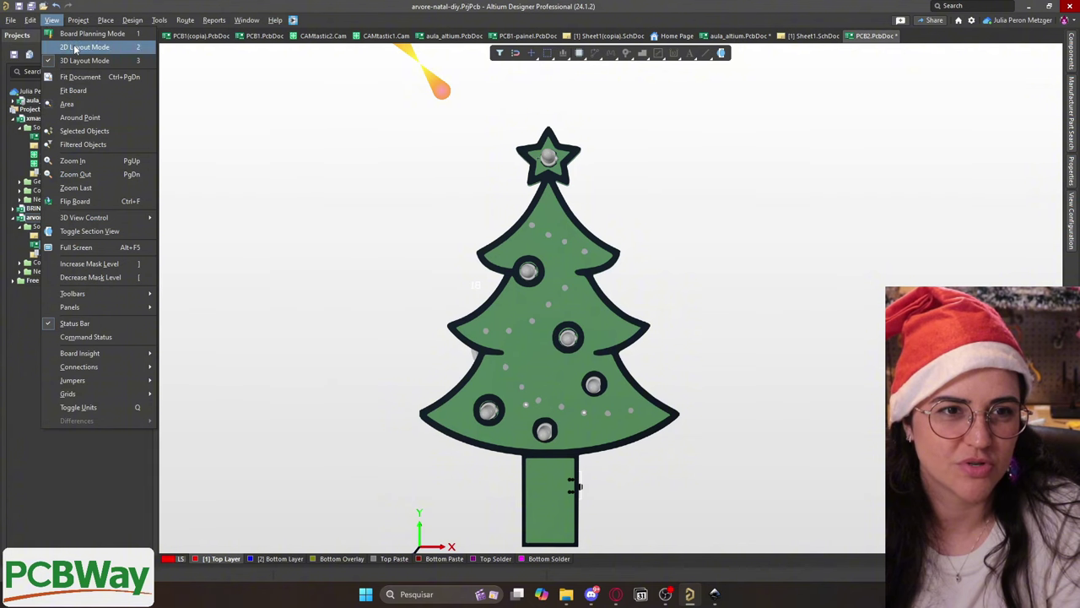
{"action": "left_click", "coordinate": [75, 47]}
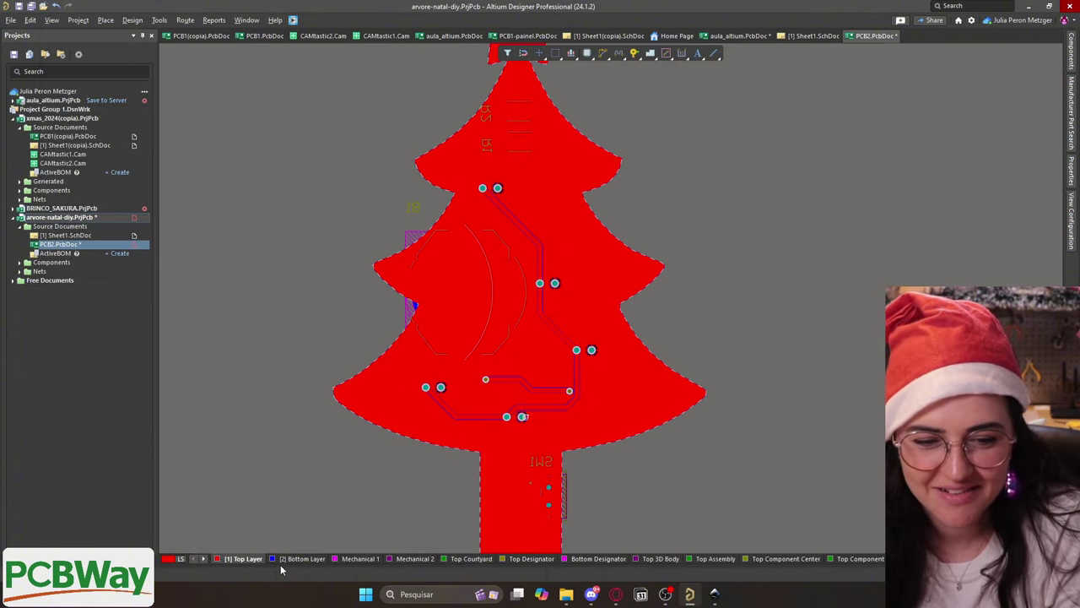
{"action": "left_click", "coordinate": [298, 558]}
{"action": "left_click", "coordinate": [172, 559]}
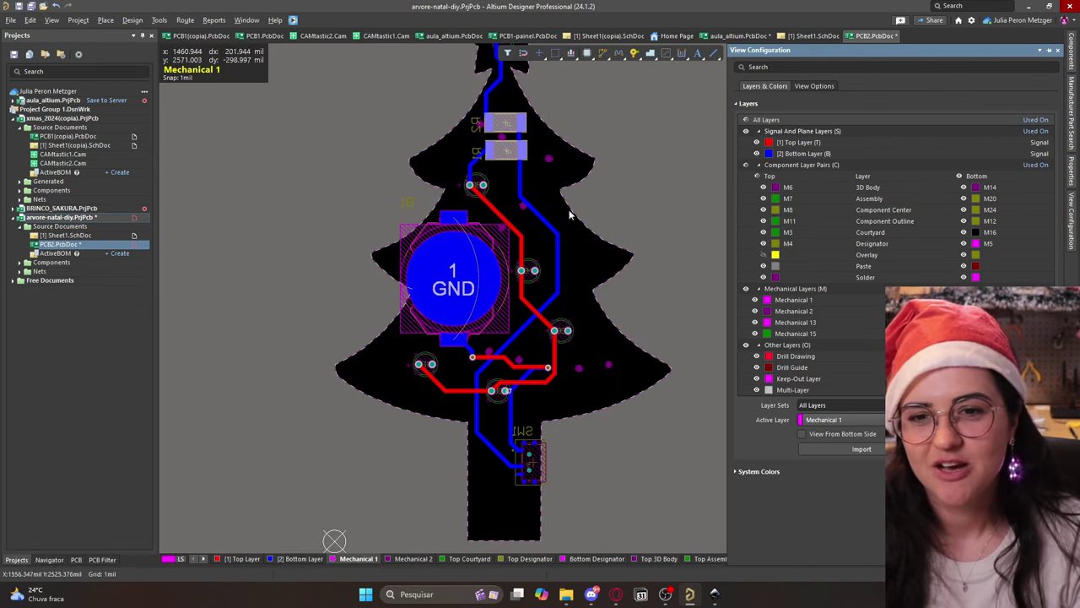
{"action": "scroll", "coordinate": [604, 229], "scroll_direction": "down", "scroll_amount": 2, "text": "ctrl"}
{"action": "right_click_drag", "start_coordinate": [622, 221], "coordinate": [589, 263]}
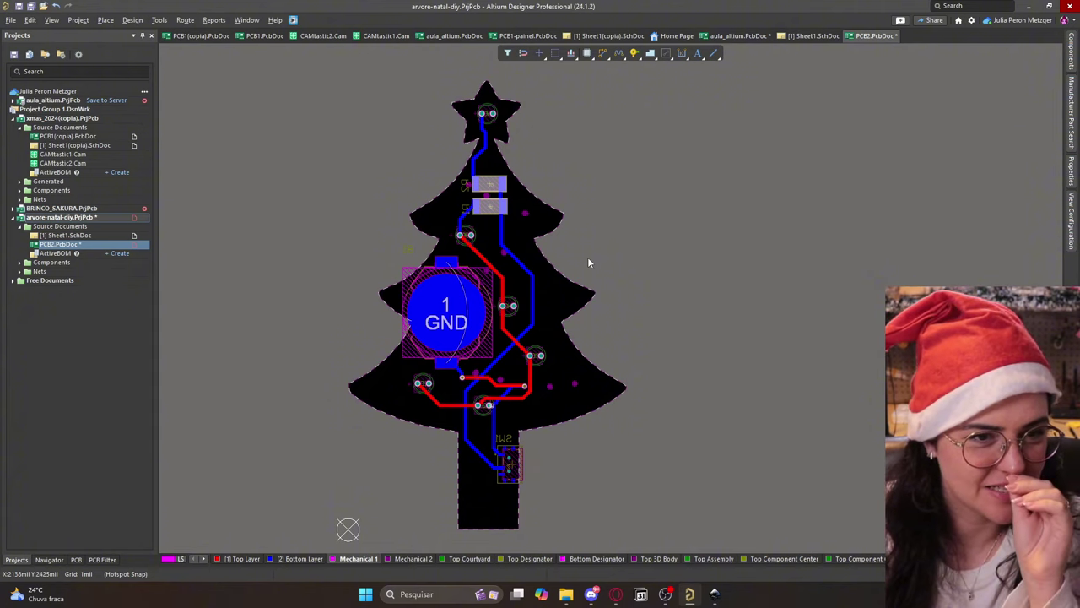
Open PCB1.PcbDoc of the BRINCO_SAKURA project and hide its signal and top component layers to examine the bottom solder artwork
{"action": "left_click", "coordinate": [14, 209]}
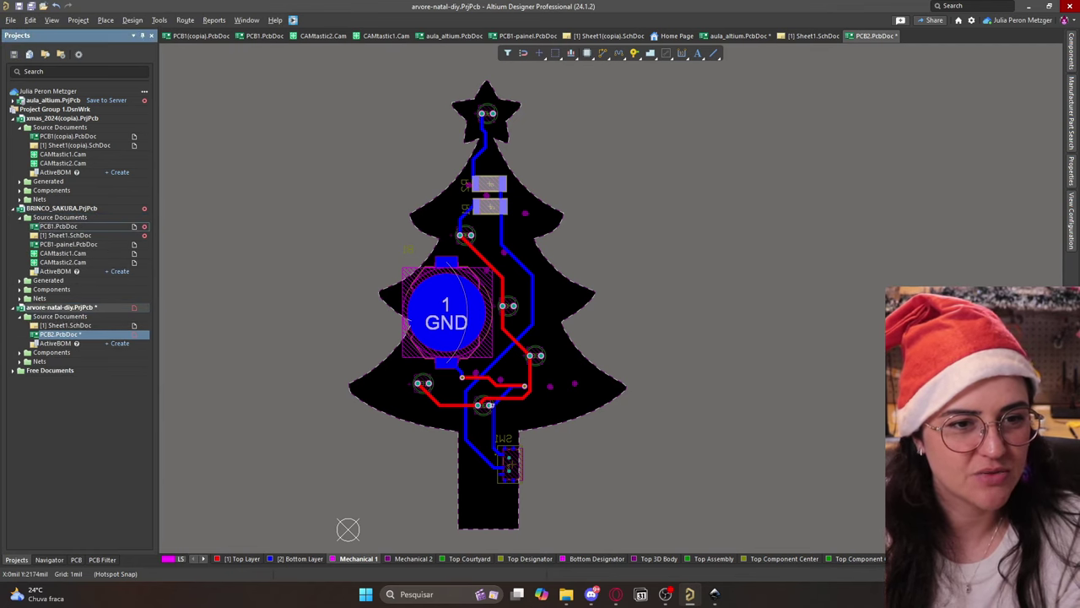
{"action": "left_click", "coordinate": [55, 227]}
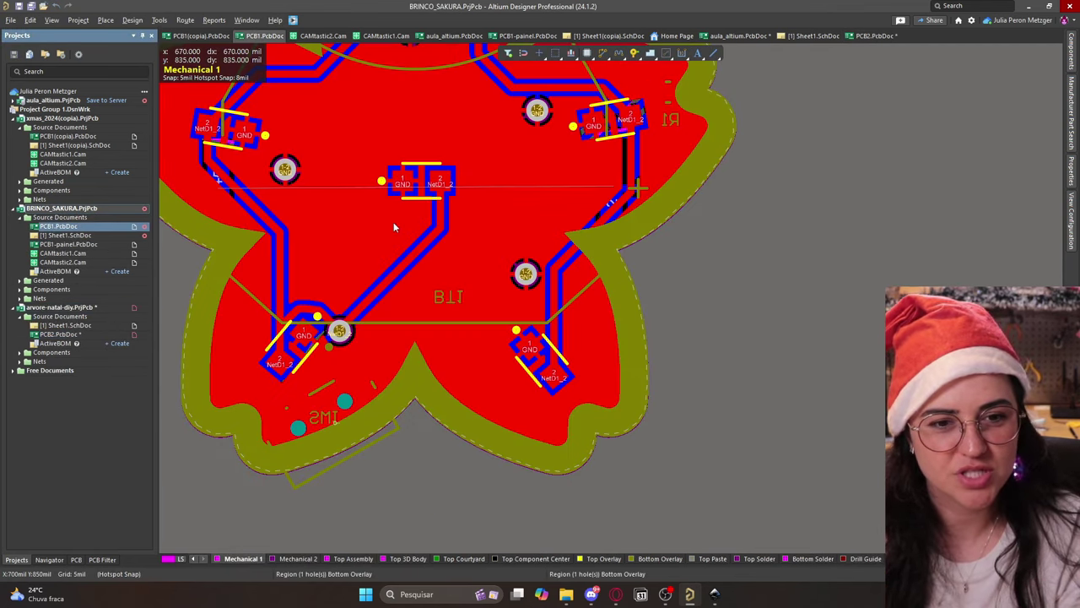
{"action": "right_click_drag", "start_coordinate": [434, 235], "coordinate": [488, 346]}
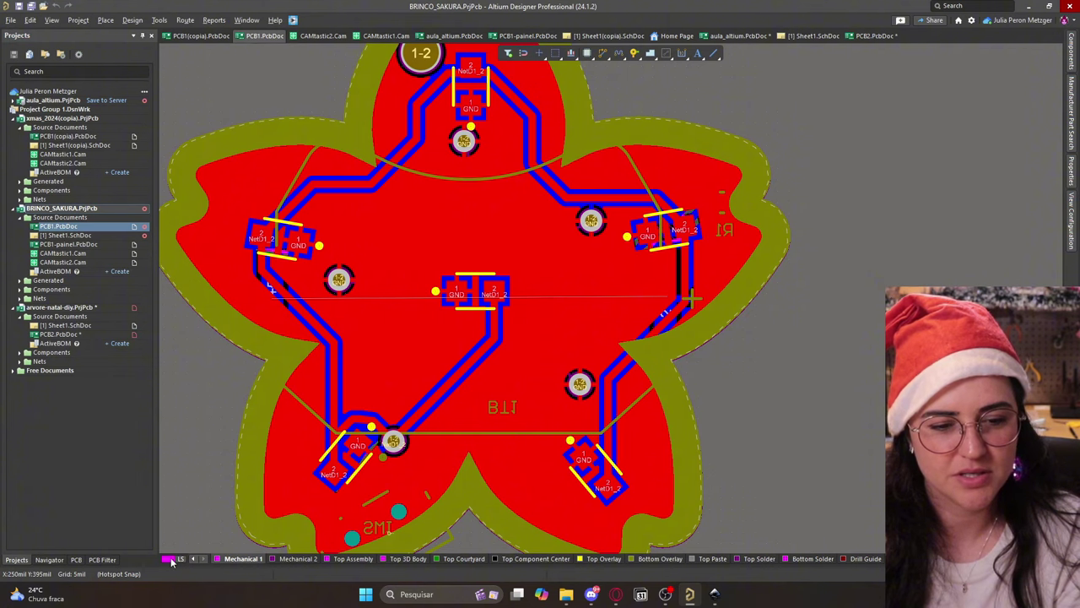
{"action": "key", "text": "l"}
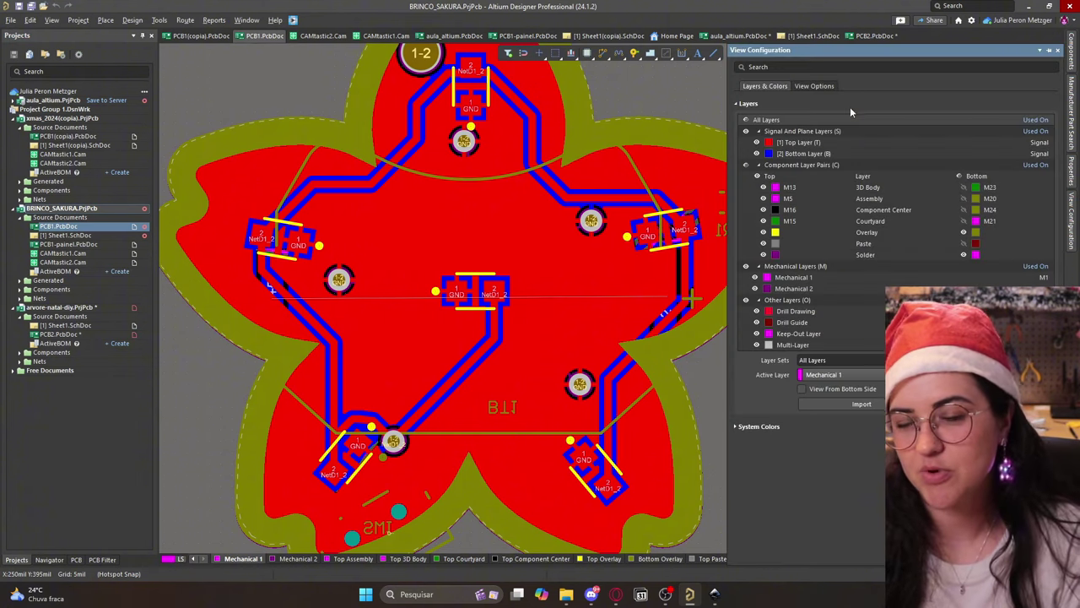
{"action": "left_click", "coordinate": [747, 131]}
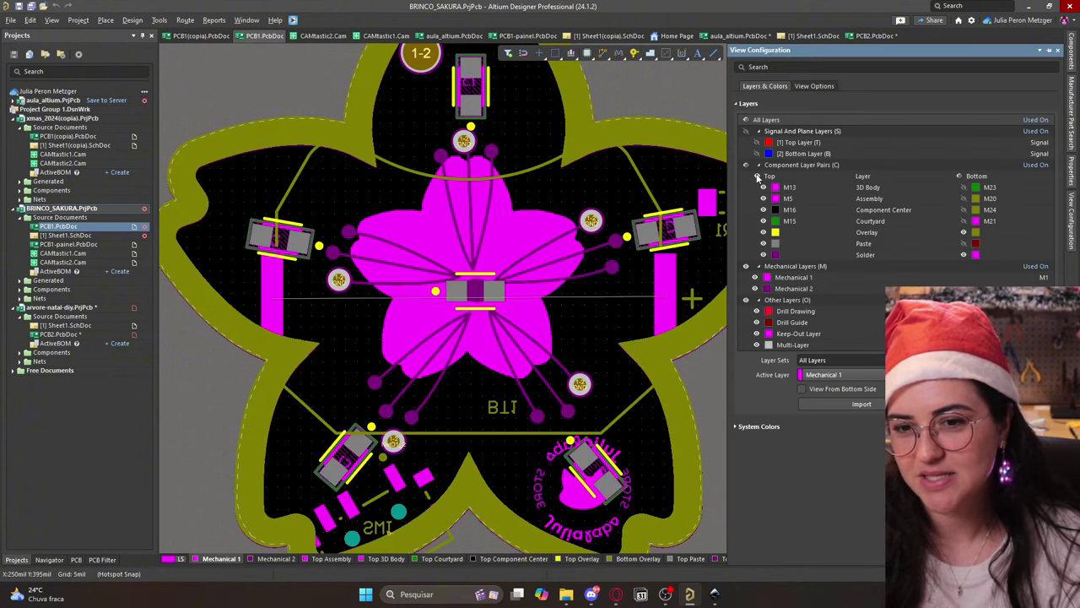
{"action": "left_click", "coordinate": [757, 175]}
{"action": "right_click_drag", "start_coordinate": [651, 461], "coordinate": [644, 395]}
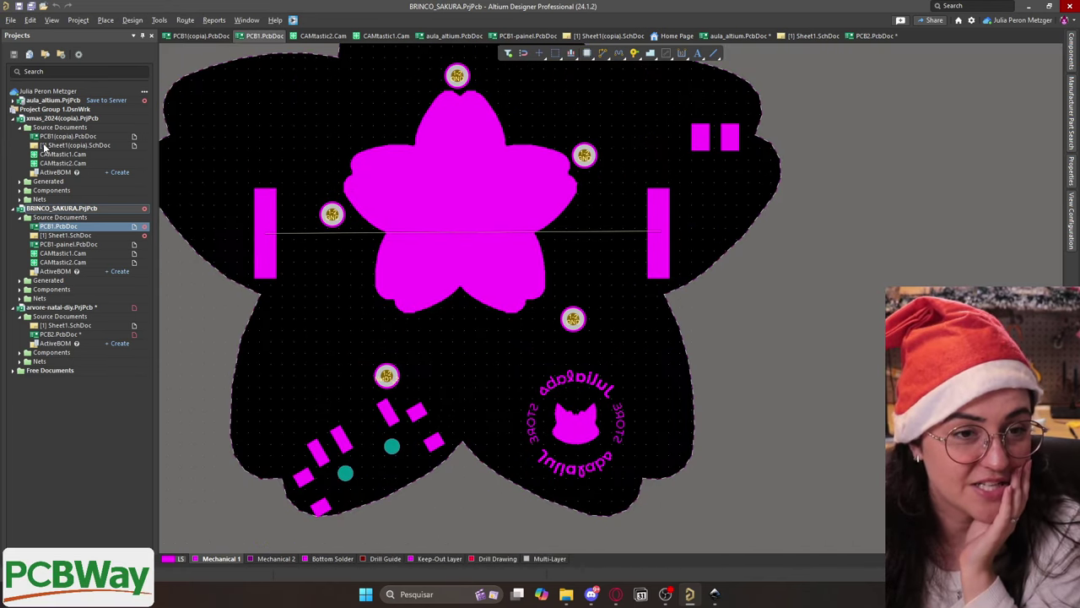
Copy the Julialabs store logo with NATAL 2024 from xmas_2024's PCB1(copia).PcbDoc and paste it beside the tree in PCB2.PcbDoc
{"action": "double_click", "coordinate": [56, 136]}
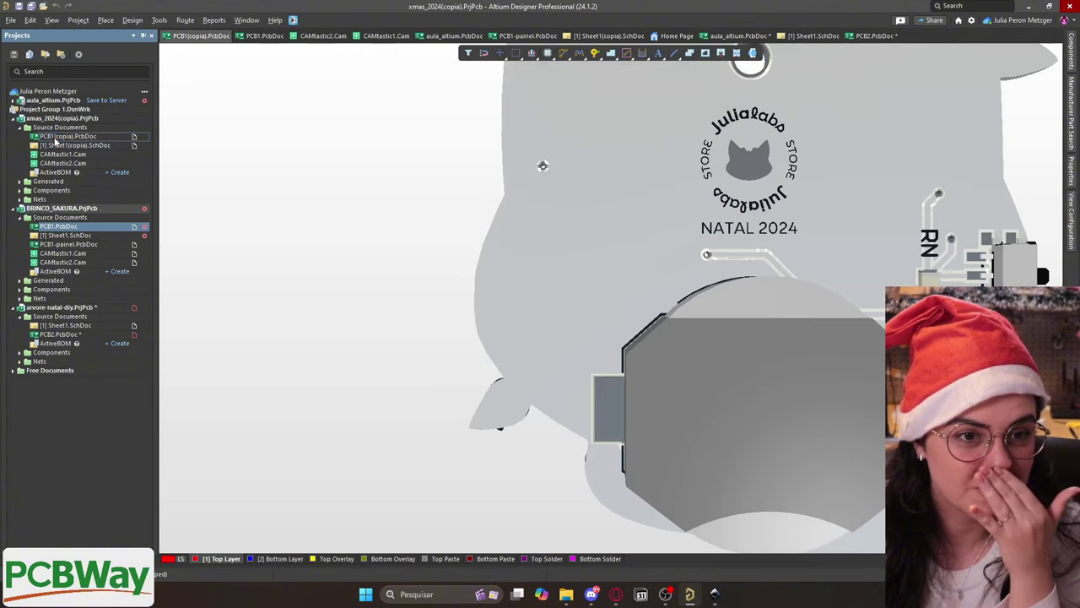
{"action": "right_click_drag", "start_coordinate": [686, 196], "coordinate": [439, 331]}
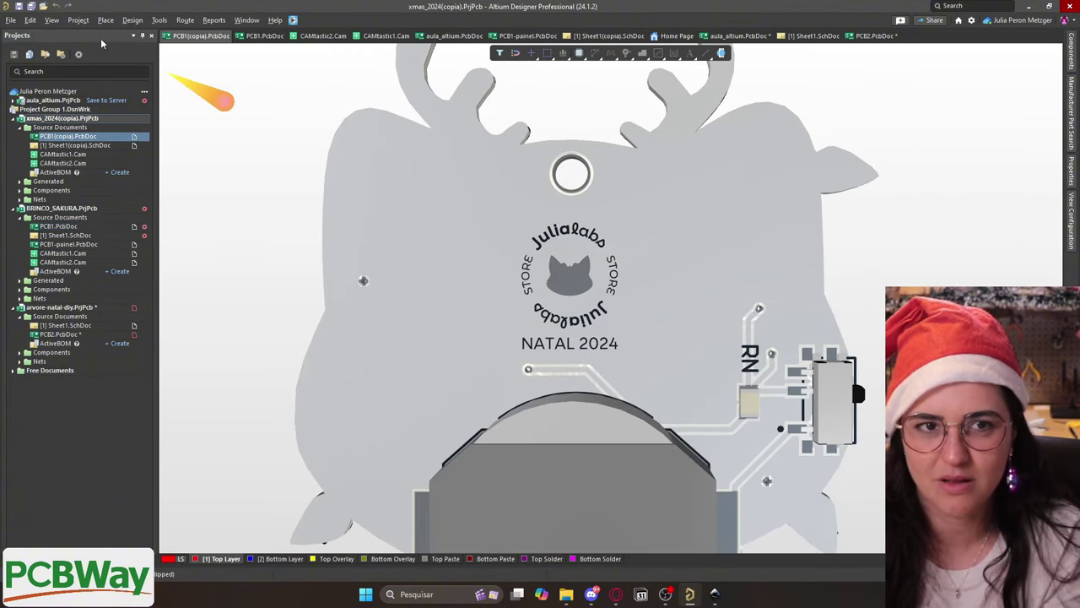
{"action": "left_click_drag", "start_coordinate": [475, 212], "coordinate": [652, 354]}
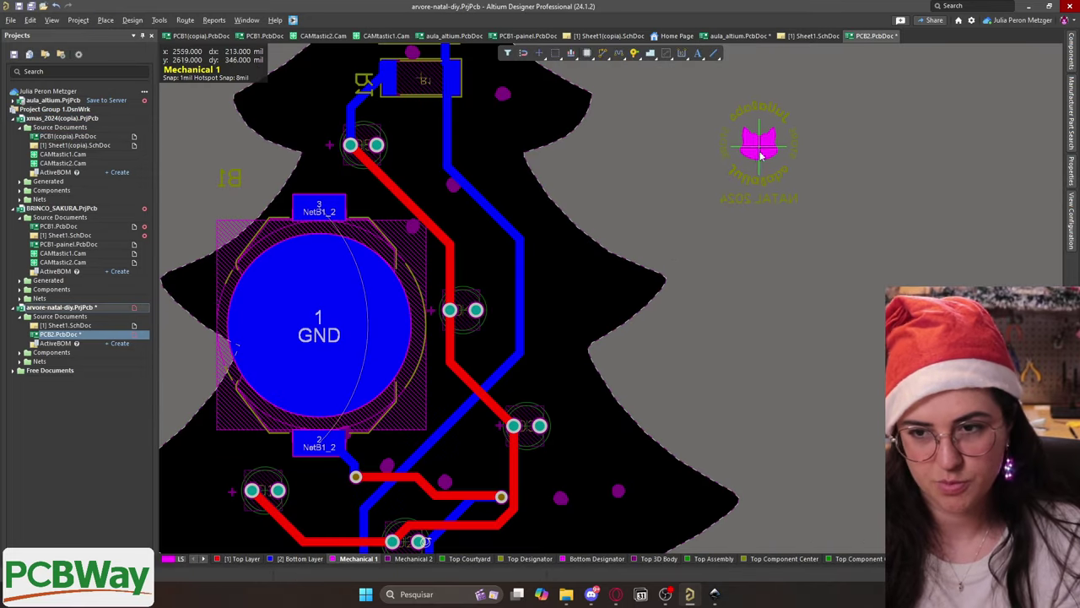
{"action": "left_click", "coordinate": [759, 155]}
Select the whole pasted logo and text and assign them to the Bottom Solder layer
{"action": "scroll", "coordinate": [833, 142], "scroll_direction": "down", "scroll_amount": 3, "text": "ctrl"}
{"action": "right_click_drag", "start_coordinate": [882, 162], "coordinate": [787, 280]}
{"action": "left_click_drag", "start_coordinate": [777, 193], "coordinate": [764, 210]}
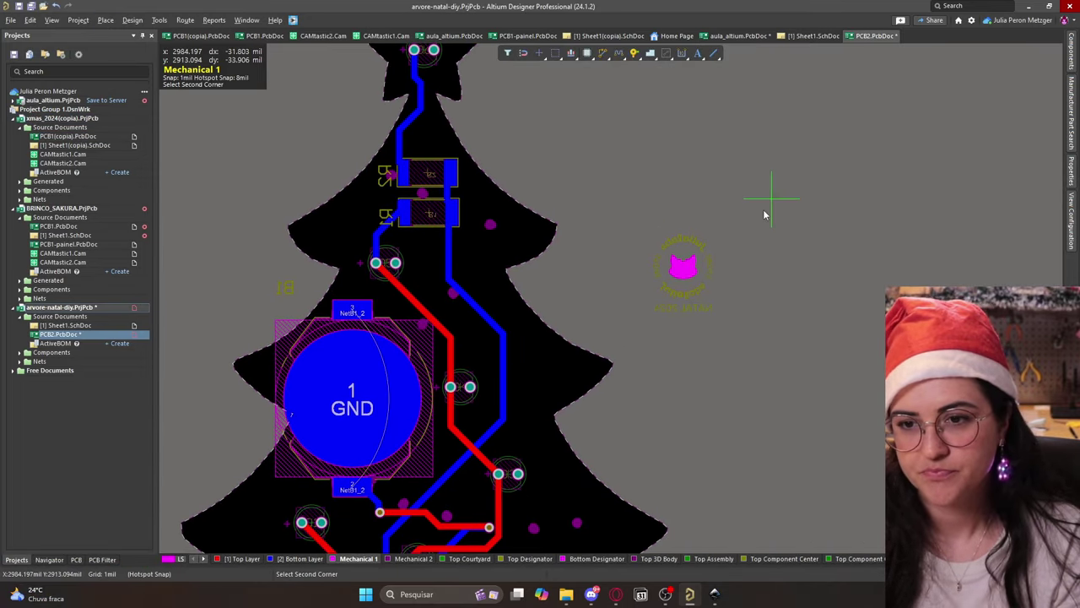
{"action": "left_click", "coordinate": [648, 350]}
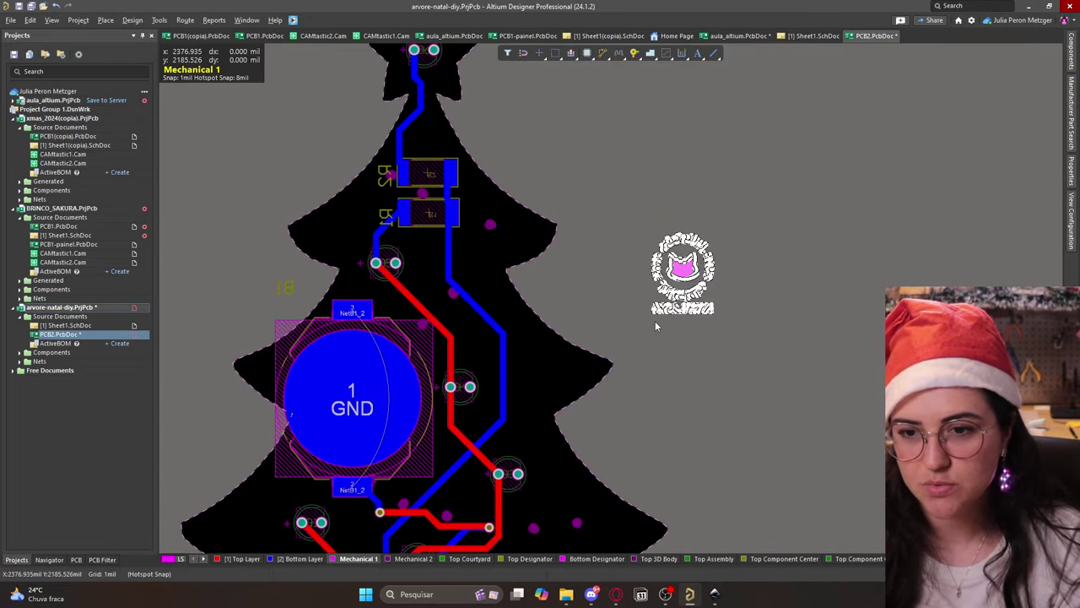
{"action": "left_click", "coordinate": [1075, 173]}
{"action": "left_click", "coordinate": [927, 184]}
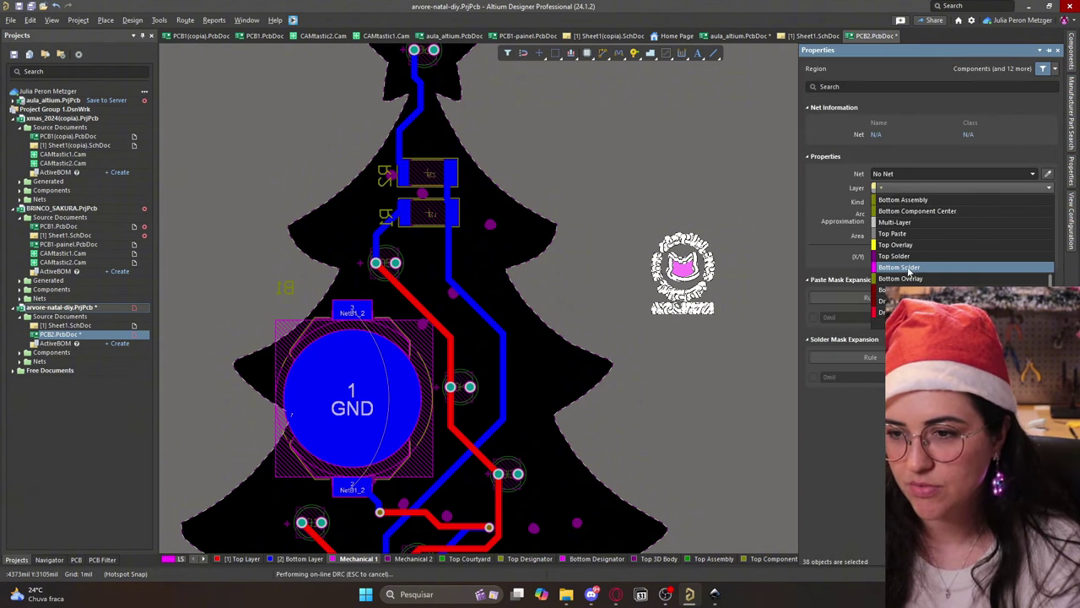
Enlarge the Julialabs logo together with its NATAL 2024 text
{"action": "left_click_drag", "start_coordinate": [759, 215], "coordinate": [643, 328]}
{"action": "right_click", "coordinate": [694, 278]}
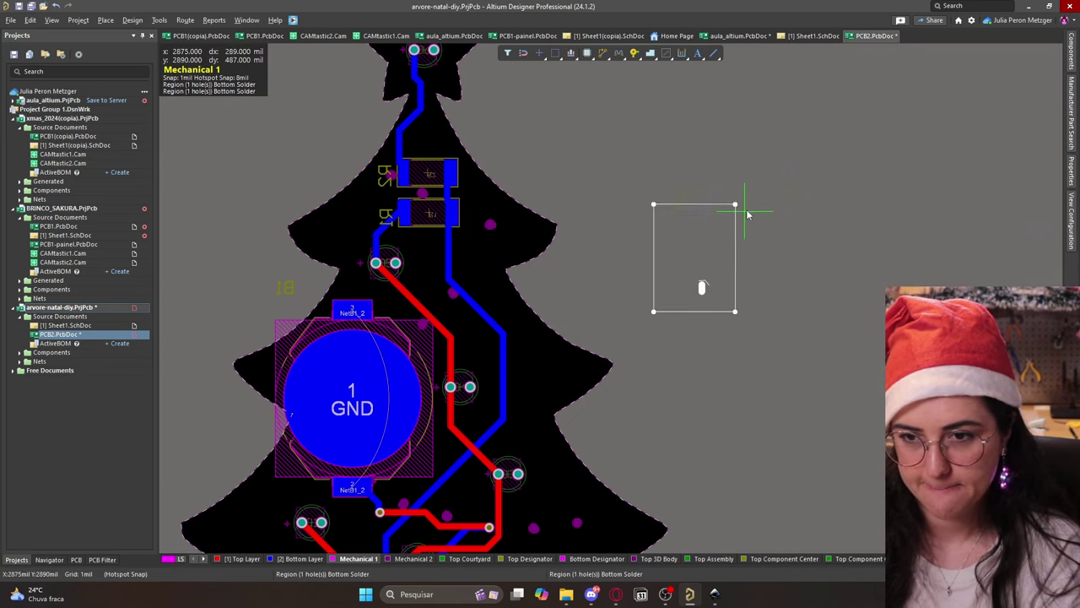
{"action": "left_click_drag", "start_coordinate": [745, 212], "coordinate": [749, 208]}
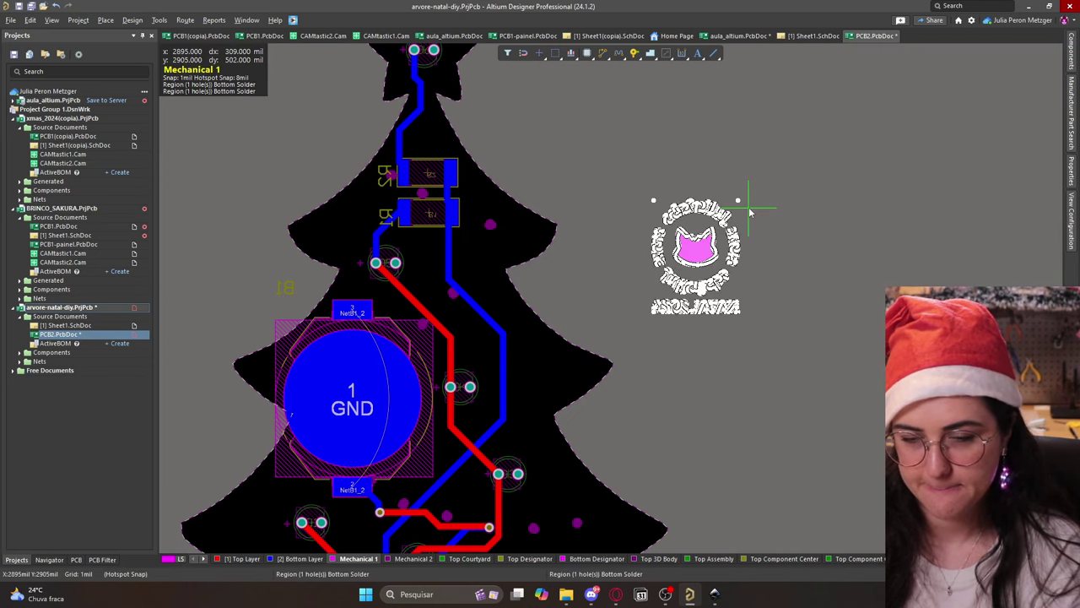
Move the enlarged logo onto the tree, between battery holder B1 and the opposite board edge
{"action": "right_click", "coordinate": [692, 248]}
{"action": "left_click_drag", "start_coordinate": [691, 248], "coordinate": [512, 357]}
{"action": "key", "text": "x"}
{"action": "key", "text": "x"}
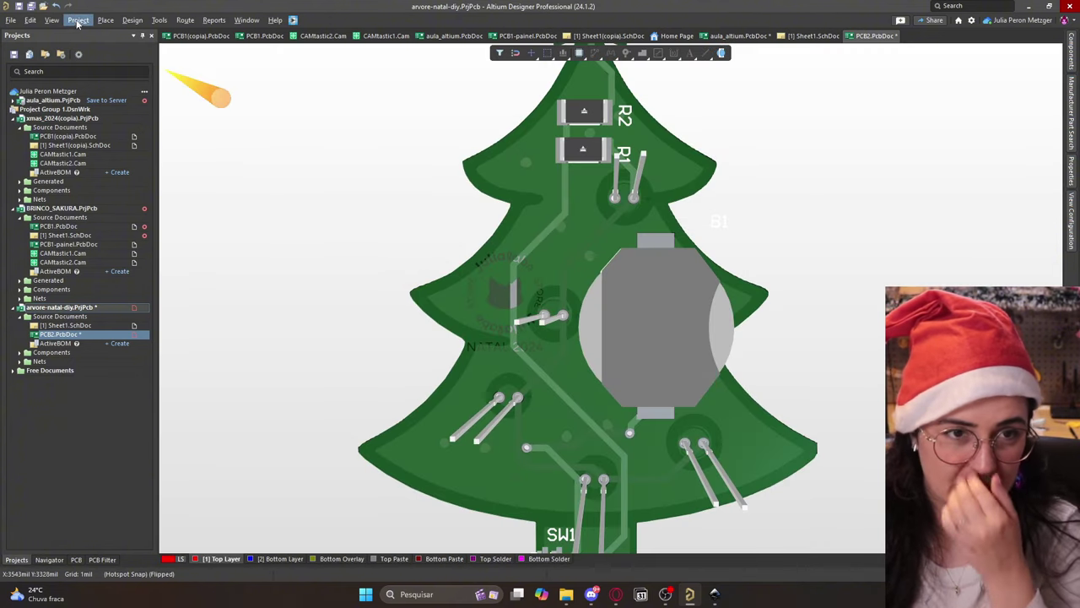
Check the logo's placement and finish on the back of the tree board in 3D, close up and as a whole
{"action": "left_click", "coordinate": [76, 20]}
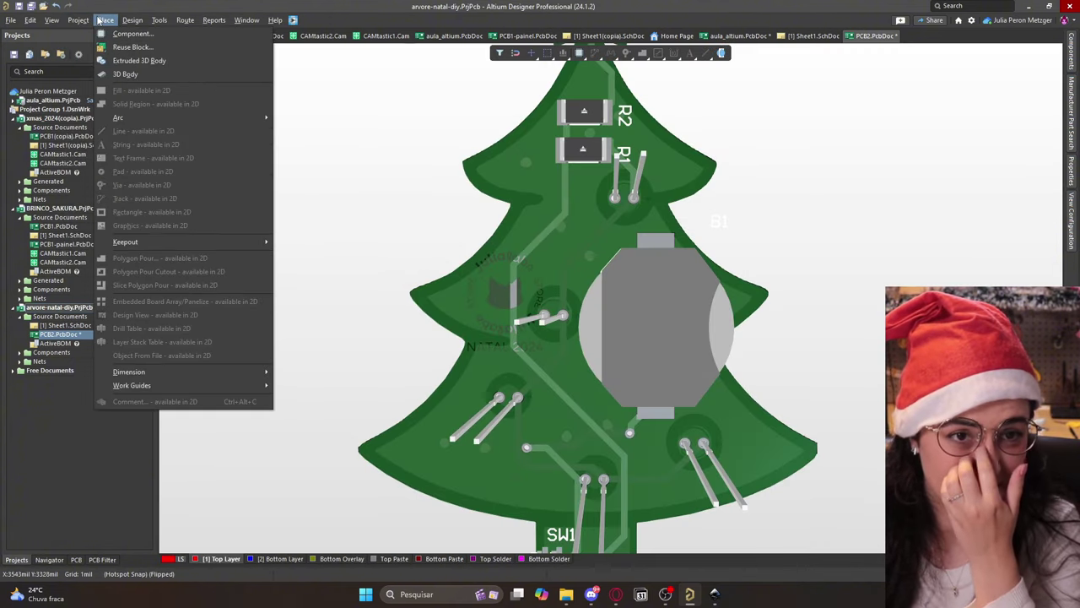
{"action": "left_click", "coordinate": [106, 20]}
{"action": "left_click", "coordinate": [110, 19]}
{"action": "mouse_move", "coordinate": [54, 21]}
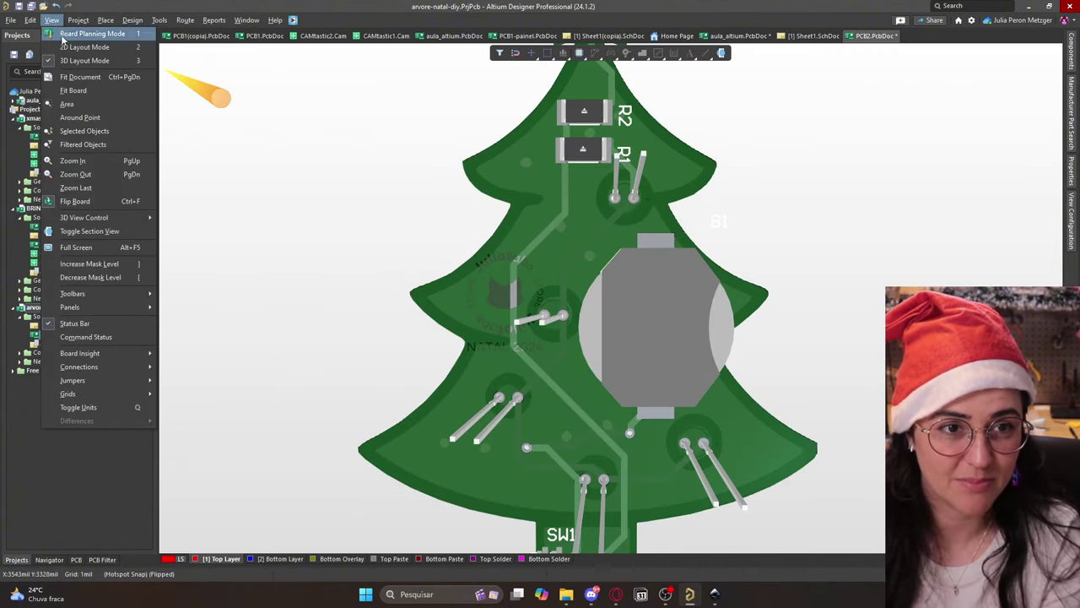
{"action": "left_click", "coordinate": [70, 48]}
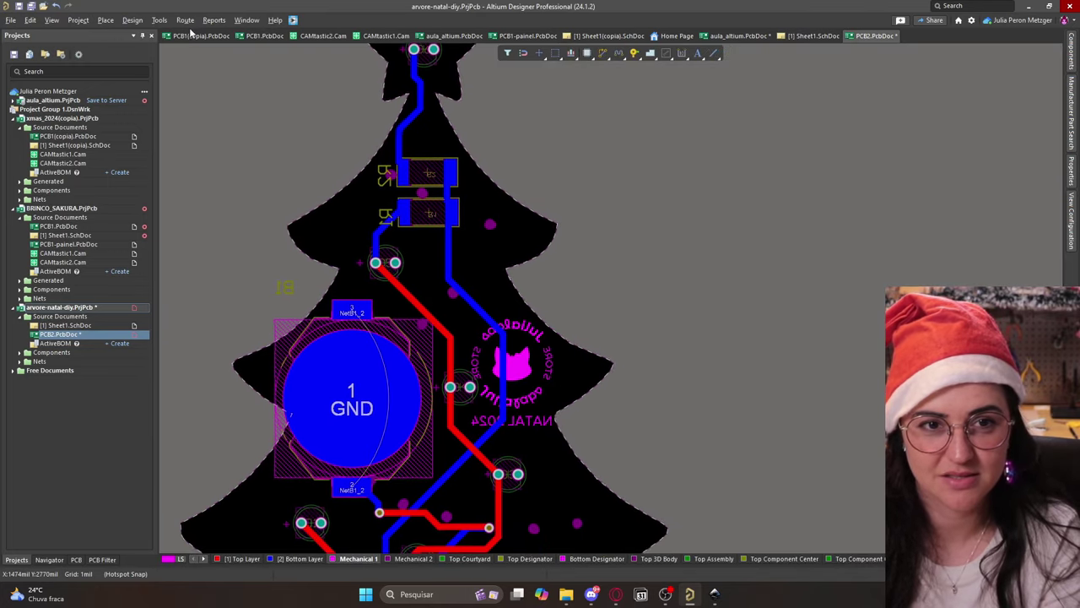
{"action": "key", "text": "1"}
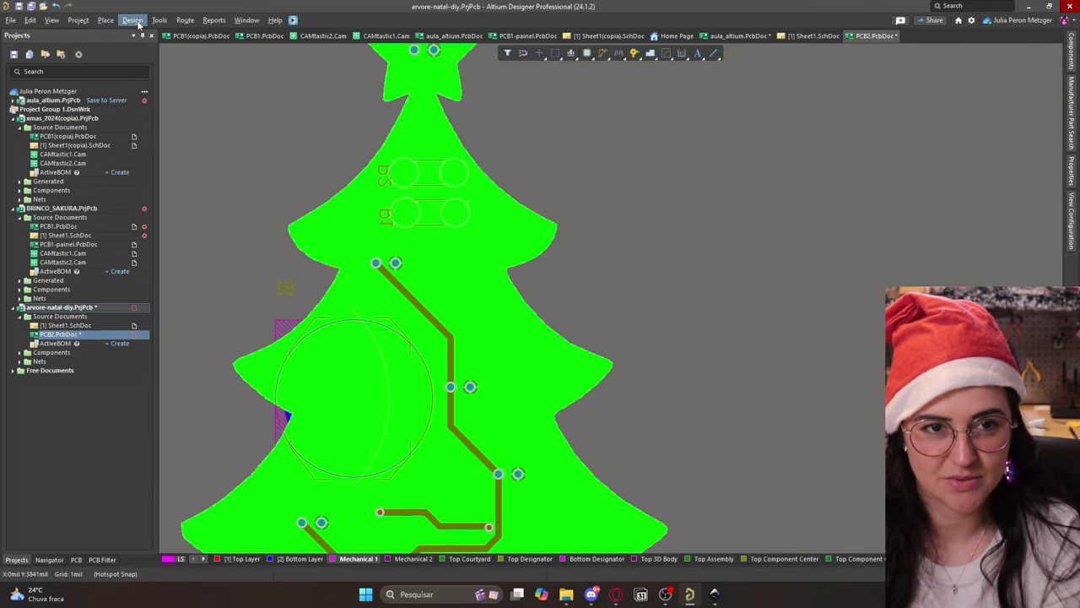
{"action": "key", "text": "3"}
{"action": "scroll", "coordinate": [591, 241], "scroll_direction": "up", "scroll_amount": 6, "text": "ctrl"}
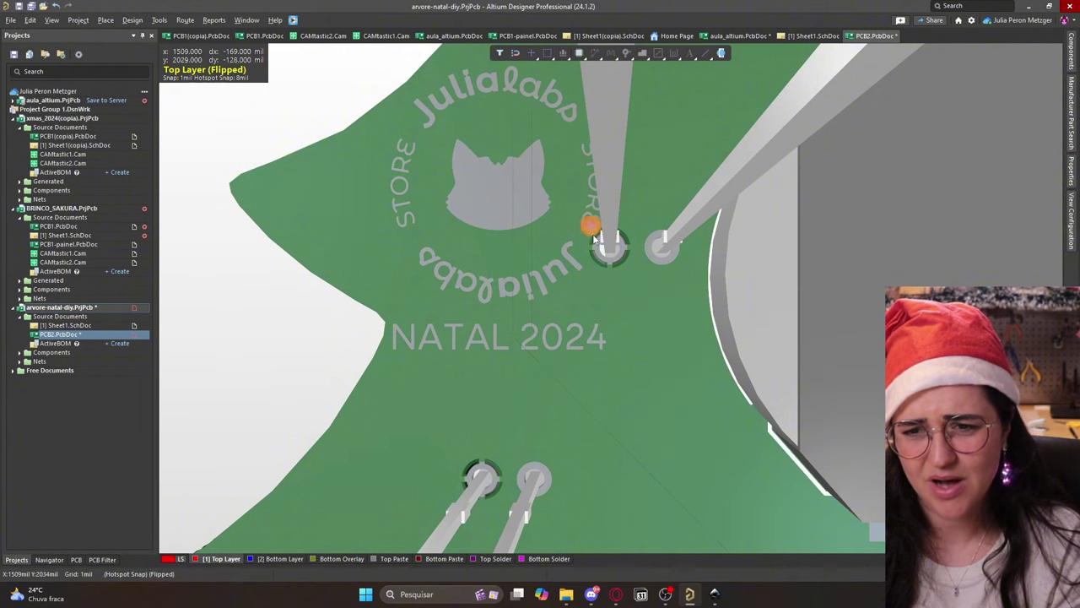
{"action": "scroll", "coordinate": [603, 247], "scroll_direction": "down", "scroll_amount": 6, "text": "ctrl"}
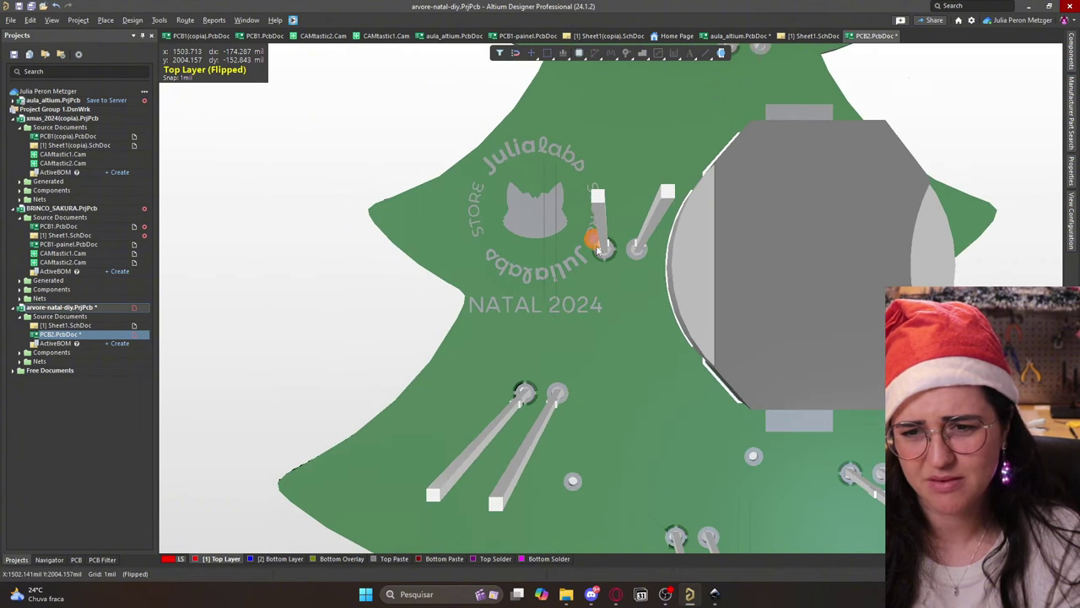
{"action": "scroll", "coordinate": [597, 246], "scroll_direction": "down", "scroll_amount": 1, "text": "ctrl"}
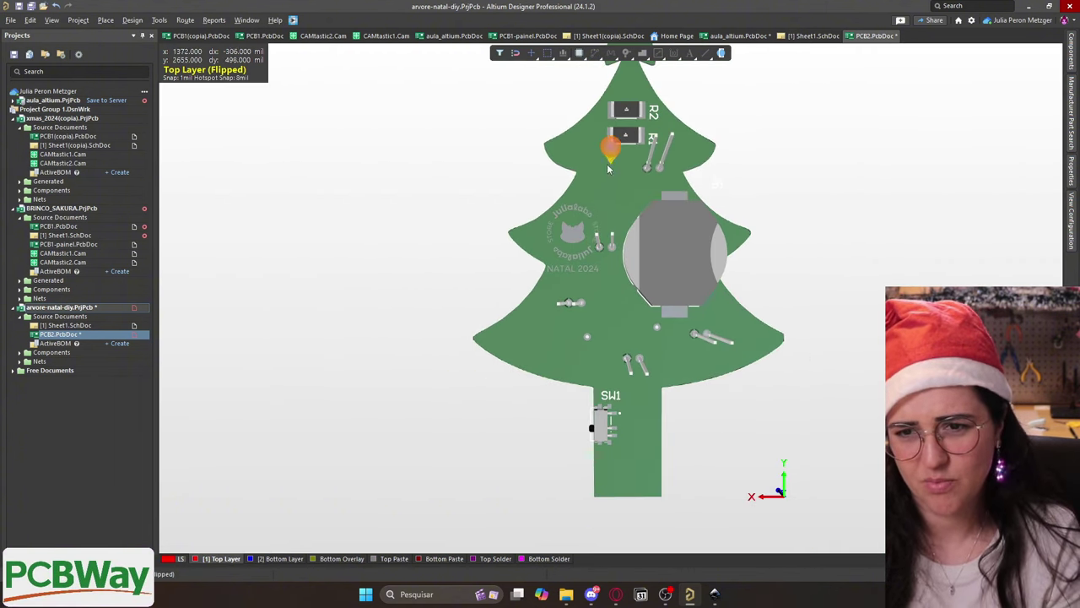
Hide the signal layers, move the logo up to just below resistor R1, and check its new position in 3D
{"action": "key", "text": "2"}
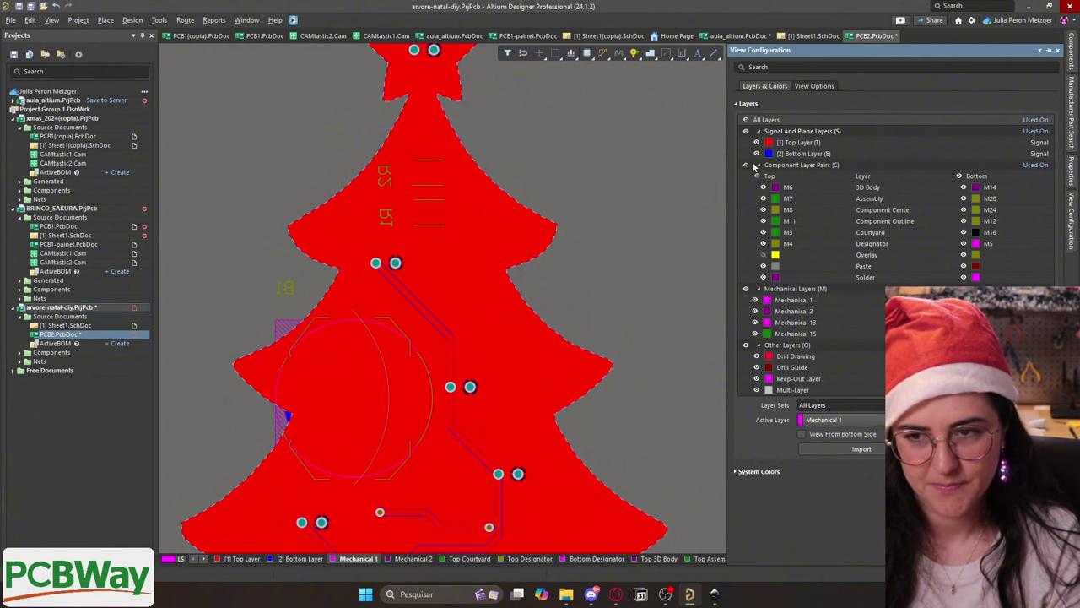
{"action": "left_click", "coordinate": [746, 132]}
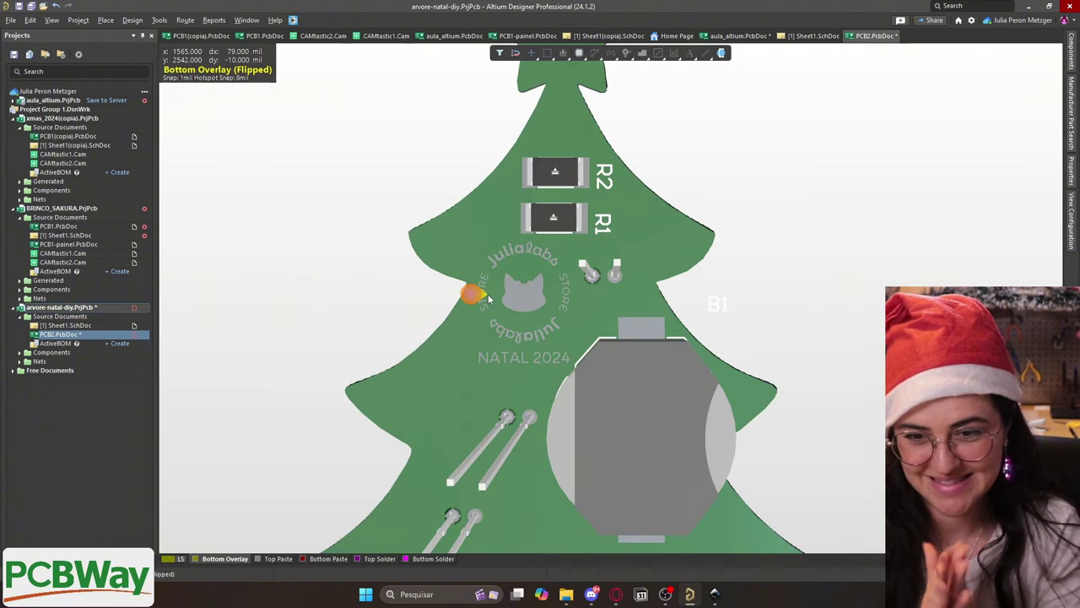
{"action": "scroll", "coordinate": [667, 315], "scroll_direction": "down", "scroll_amount": 4, "text": "ctrl"}
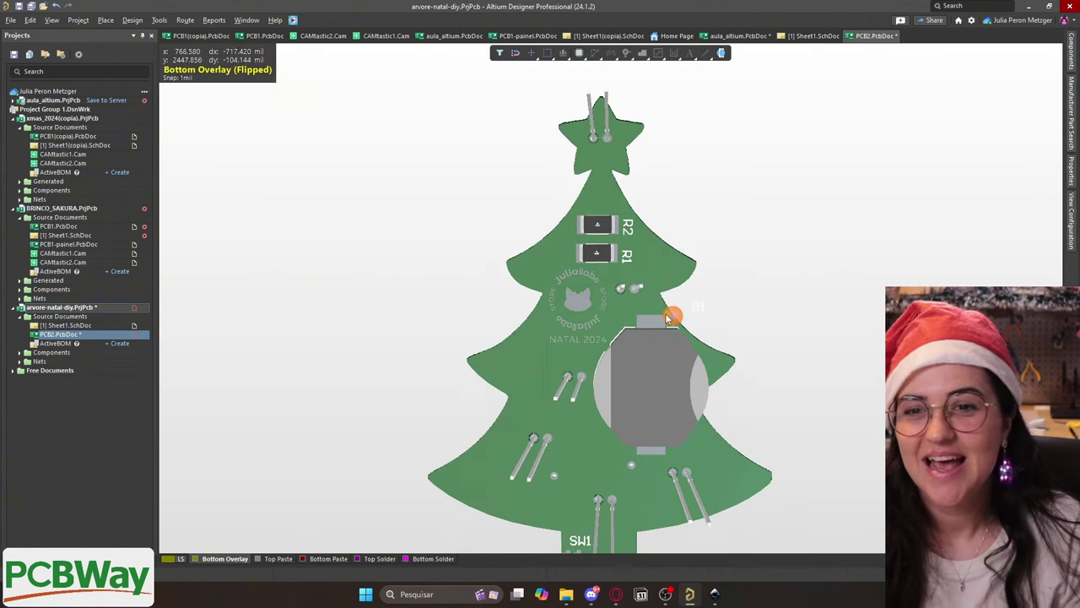
{"action": "right_click_drag", "start_coordinate": [664, 318], "coordinate": [658, 320]}
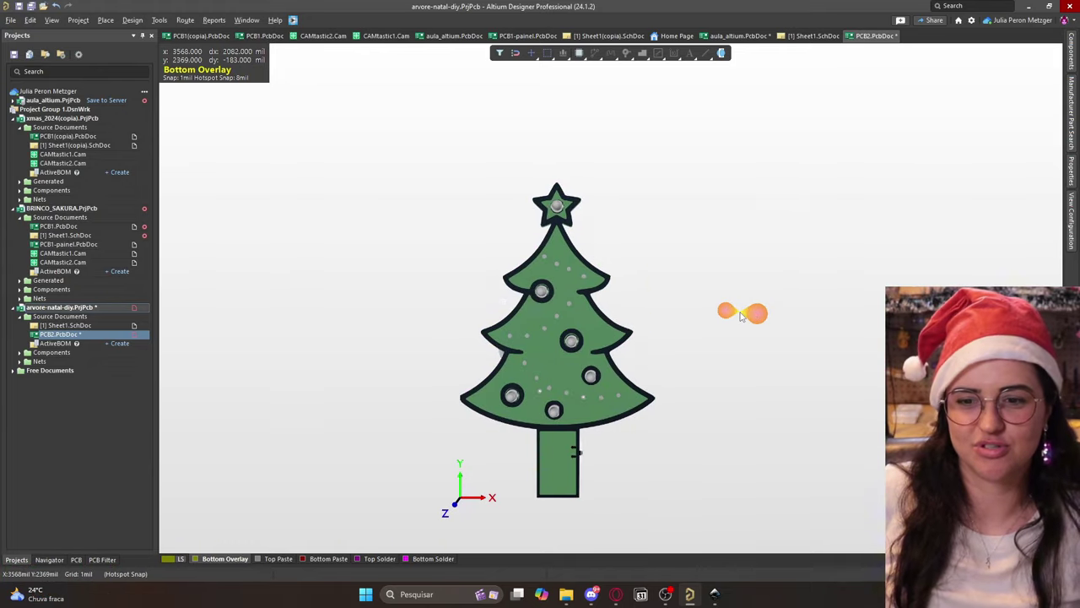
Change the copper pours to a hatched fill and the logo to white silkscreen, and inspect both board sides in 3D
{"action": "key", "text": "2"}
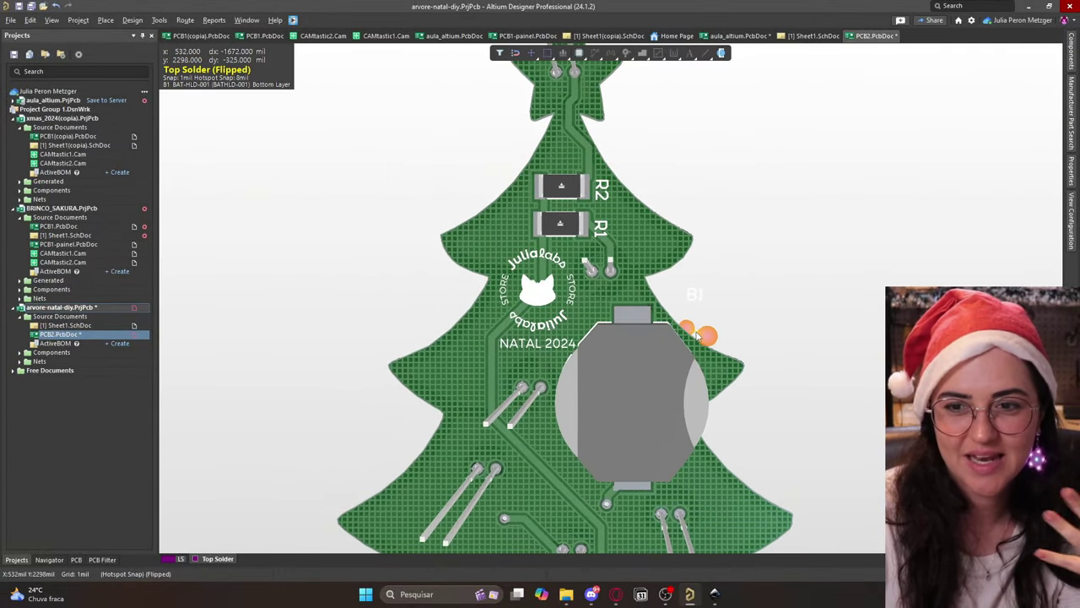
{"action": "scroll", "coordinate": [504, 297], "scroll_direction": "down", "scroll_amount": 3, "text": "ctrl"}
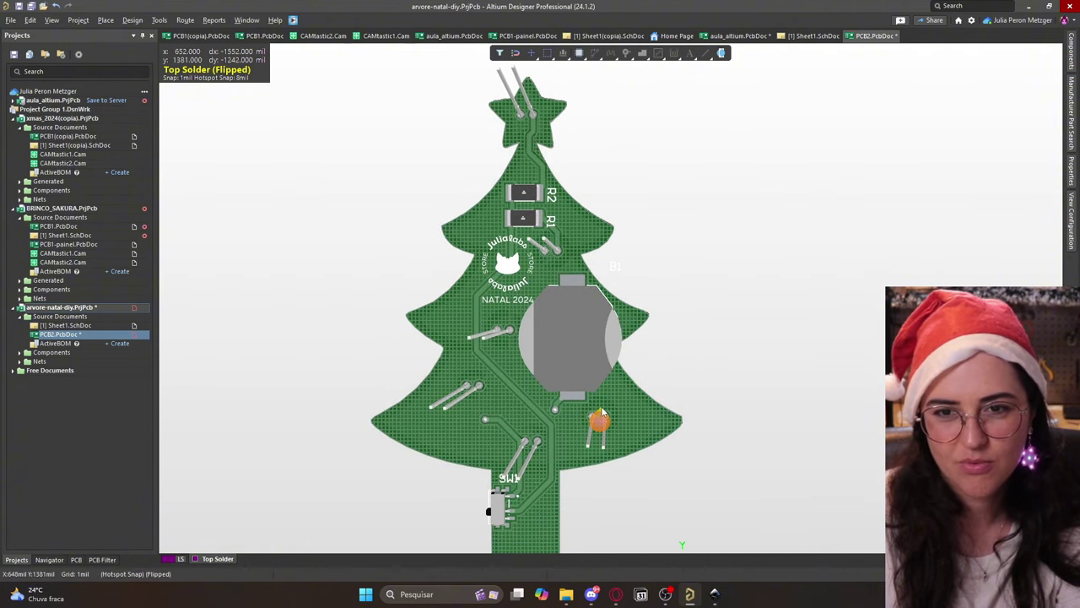
{"action": "right_click_drag", "start_coordinate": [577, 392], "coordinate": [574, 413]}
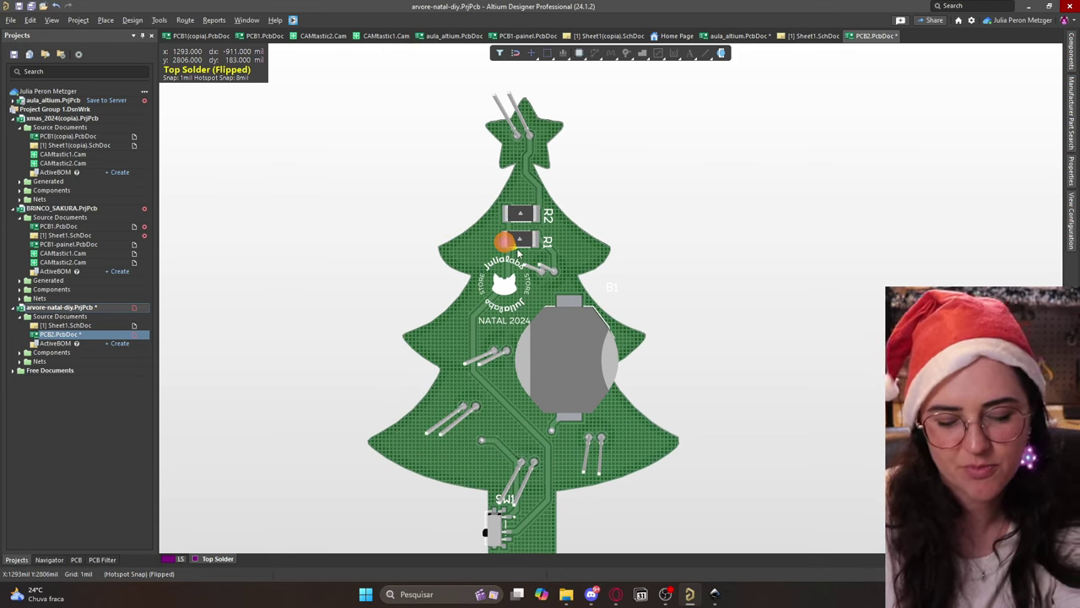
{"action": "key", "text": "ctrl+f"}
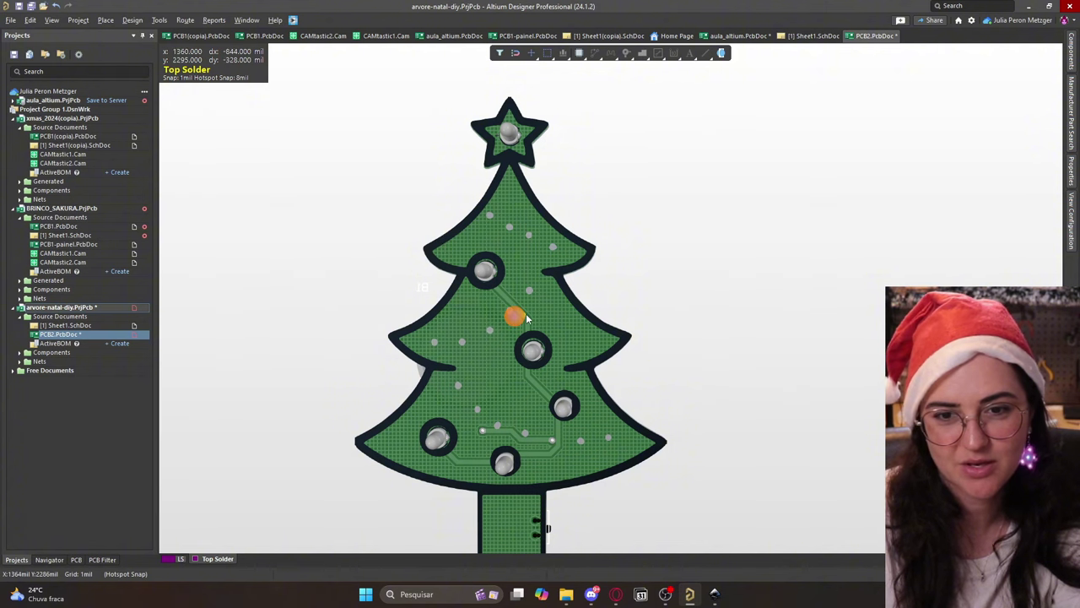
{"action": "right_click_drag", "start_coordinate": [618, 386], "coordinate": [622, 335]}
{"action": "right_click_drag", "start_coordinate": [560, 294], "coordinate": [549, 338]}
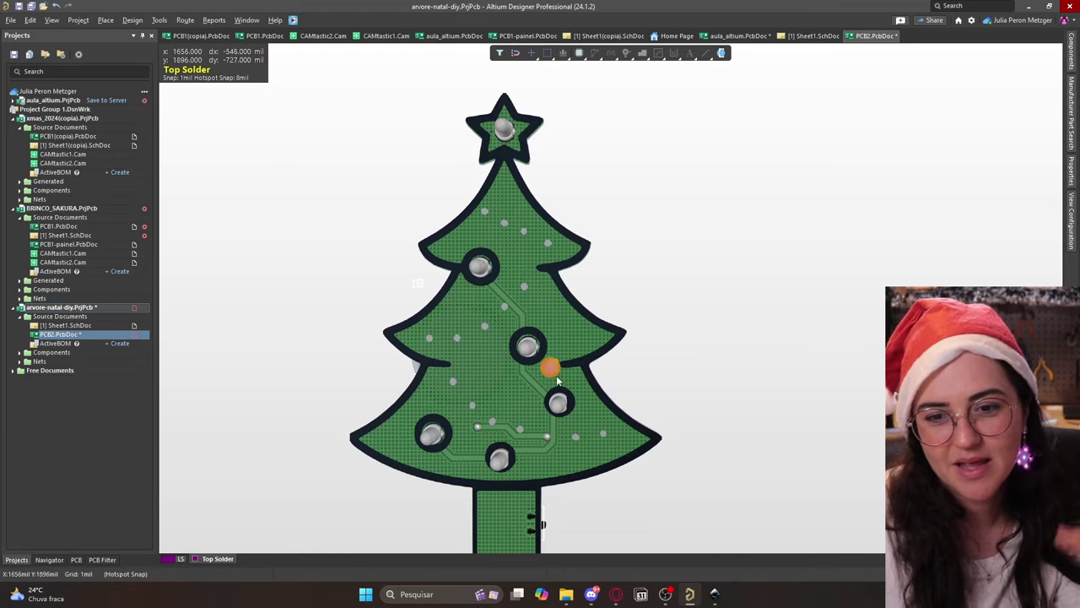
{"action": "scroll", "coordinate": [541, 443], "scroll_direction": "up", "scroll_amount": 6, "text": "ctrl"}
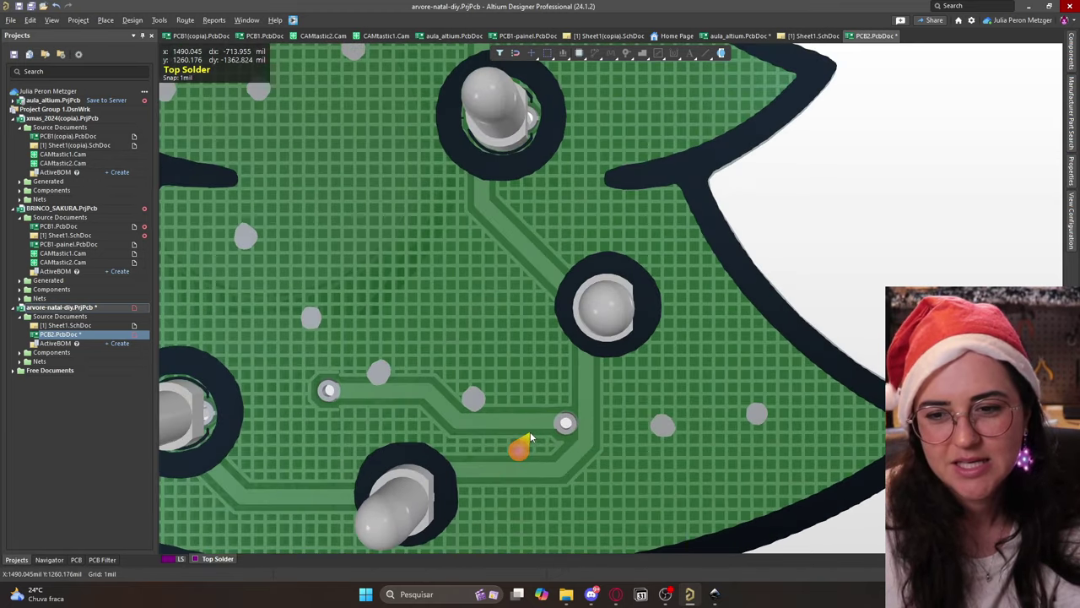
Examine the hatched copper pour, traces and LEDs on the tree's front in 3D, close up and as a whole
{"action": "scroll", "coordinate": [469, 415], "scroll_direction": "up", "scroll_amount": 4, "text": "ctrl"}
{"action": "scroll", "coordinate": [445, 390], "scroll_direction": "down", "scroll_amount": 5, "text": "ctrl"}
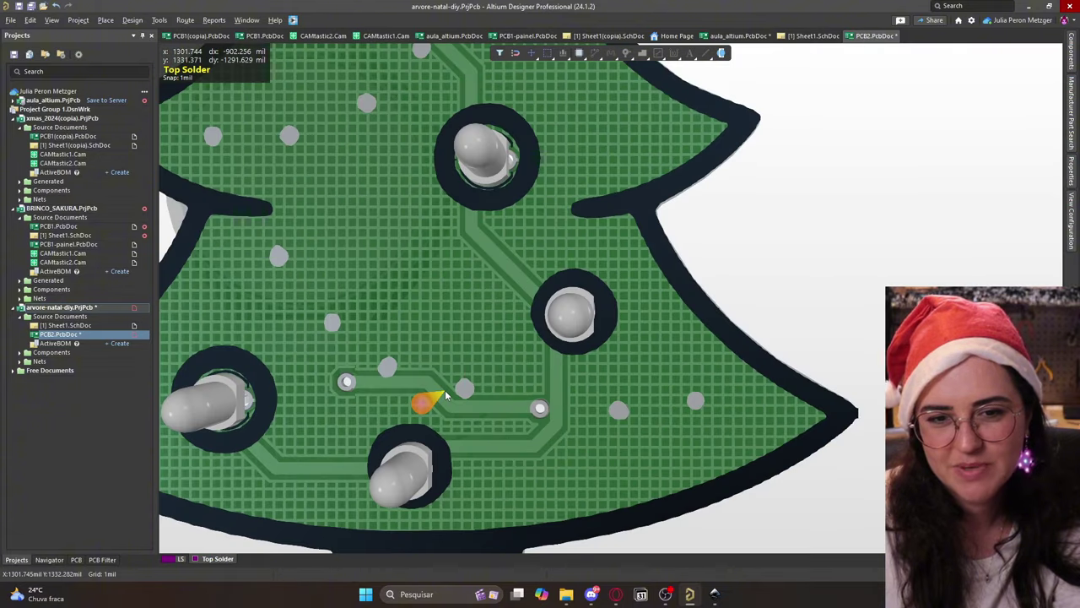
{"action": "scroll", "coordinate": [445, 389], "scroll_direction": "up", "scroll_amount": 2, "text": "ctrl"}
{"action": "scroll", "coordinate": [426, 334], "scroll_direction": "down", "scroll_amount": 3, "text": "ctrl"}
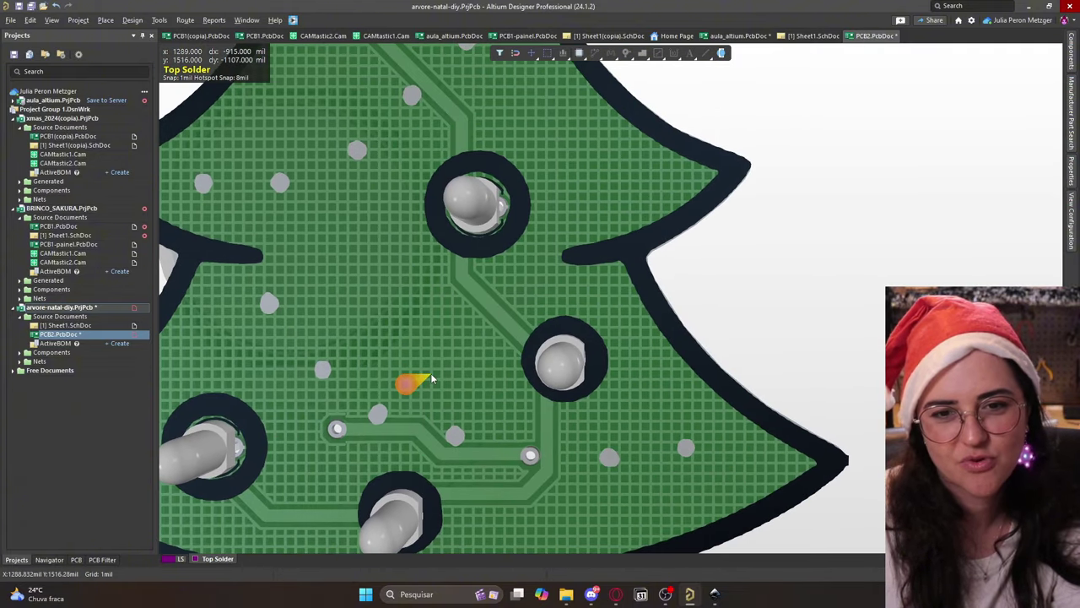
{"action": "scroll", "coordinate": [422, 396], "scroll_direction": "down", "scroll_amount": 2, "text": "ctrl"}
{"action": "scroll", "coordinate": [384, 216], "scroll_direction": "up", "scroll_amount": 6, "text": "ctrl"}
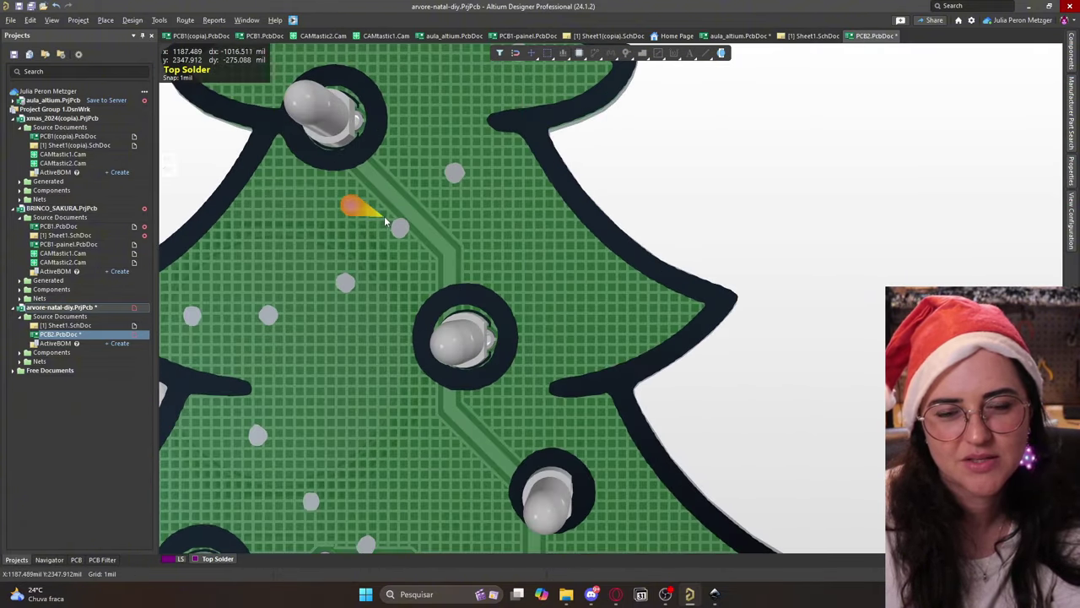
{"action": "scroll", "coordinate": [387, 233], "scroll_direction": "down", "scroll_amount": 5, "text": "ctrl"}
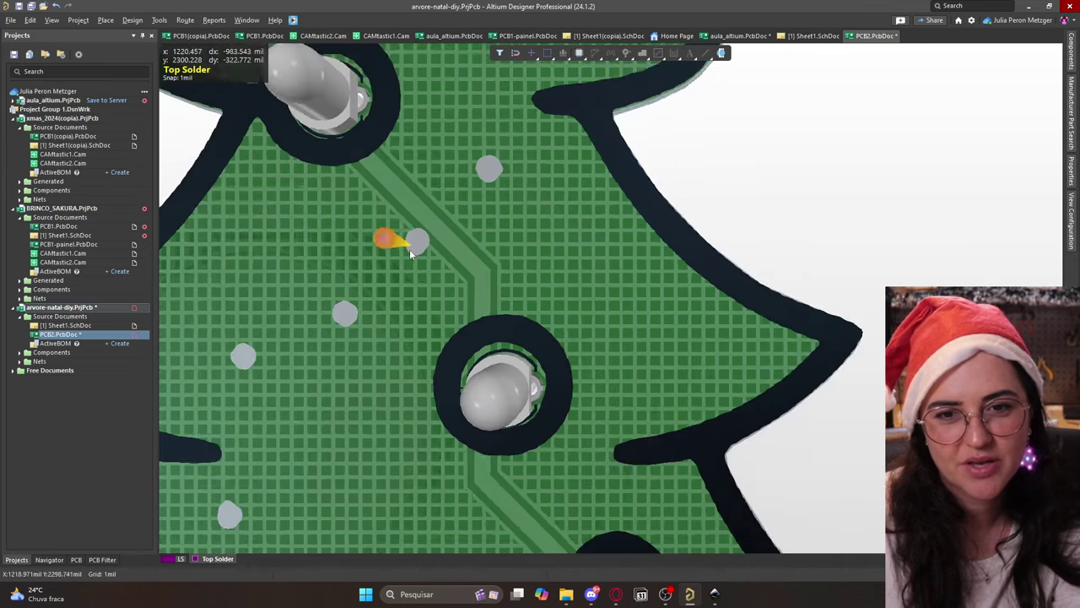
{"action": "scroll", "coordinate": [389, 346], "scroll_direction": "up", "scroll_amount": 6, "text": "ctrl"}
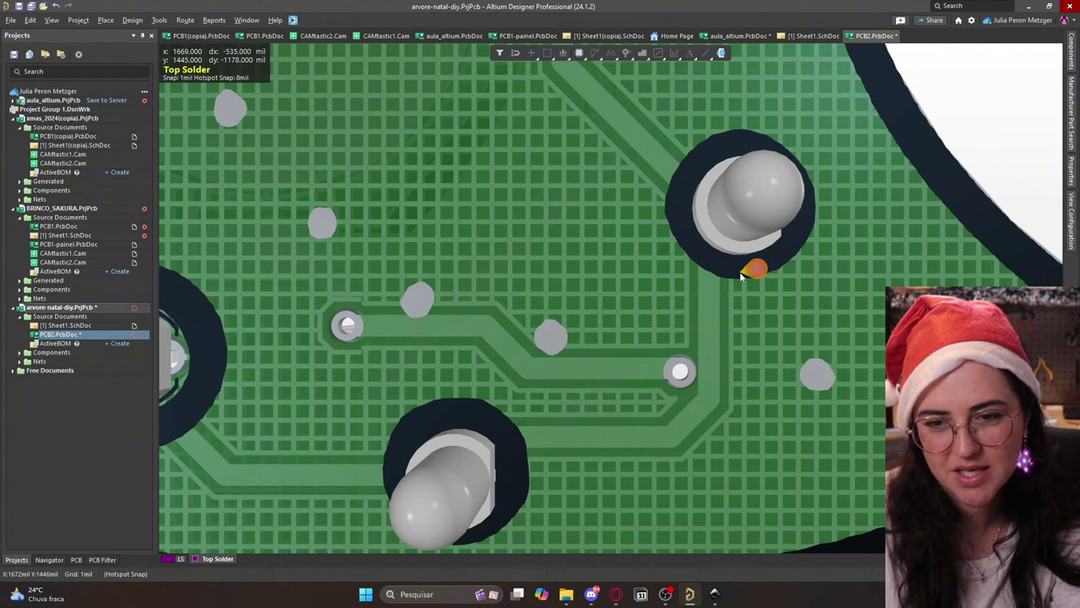
{"action": "scroll", "coordinate": [743, 283], "scroll_direction": "down", "scroll_amount": 5, "text": "ctrl"}
{"action": "scroll", "coordinate": [699, 446], "scroll_direction": "up", "scroll_amount": 3, "text": "ctrl"}
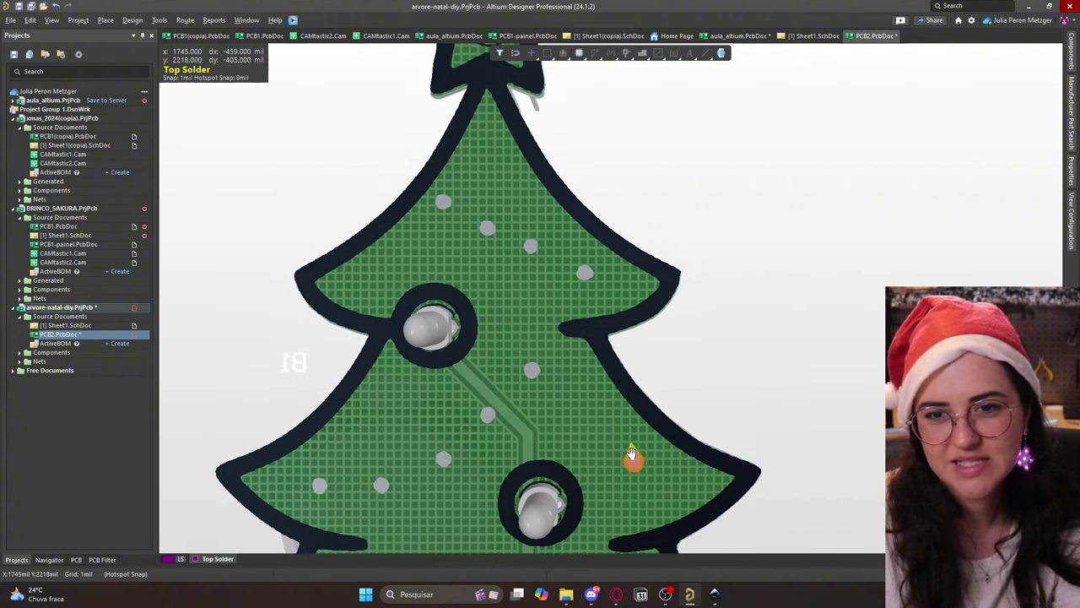
{"action": "scroll", "coordinate": [634, 450], "scroll_direction": "down", "scroll_amount": 3, "text": "ctrl"}
{"action": "scroll", "coordinate": [596, 265], "scroll_direction": "up", "scroll_amount": 2, "text": "ctrl"}
{"action": "scroll", "coordinate": [596, 265], "scroll_direction": "down", "scroll_amount": 2, "text": "ctrl"}
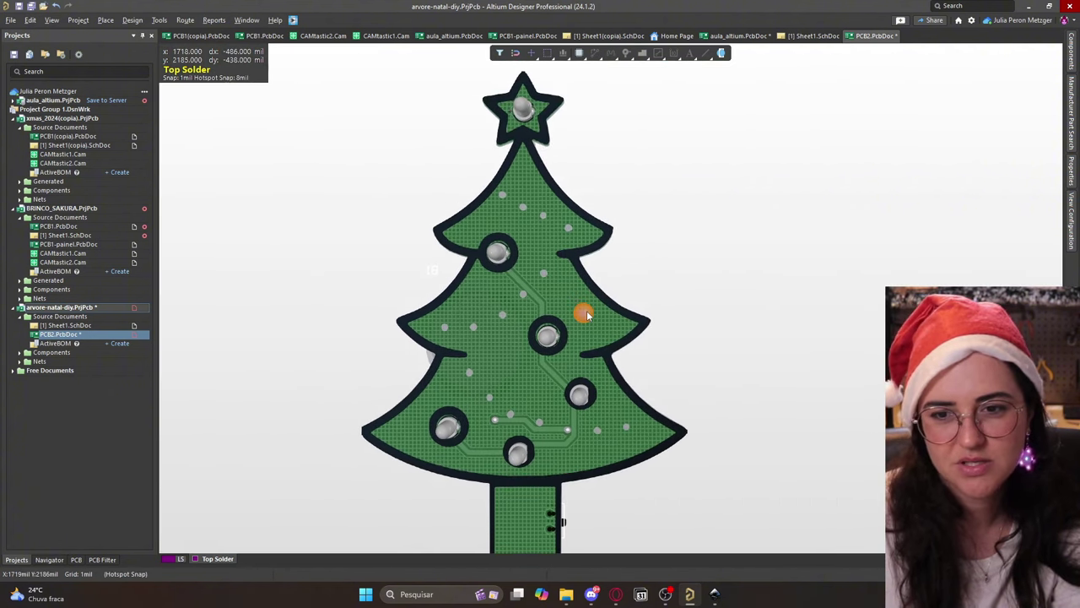
{"action": "scroll", "coordinate": [587, 315], "scroll_direction": "down", "scroll_amount": 1, "text": "ctrl"}
{"action": "scroll", "coordinate": [562, 296], "scroll_direction": "down", "scroll_amount": 1, "text": "ctrl"}
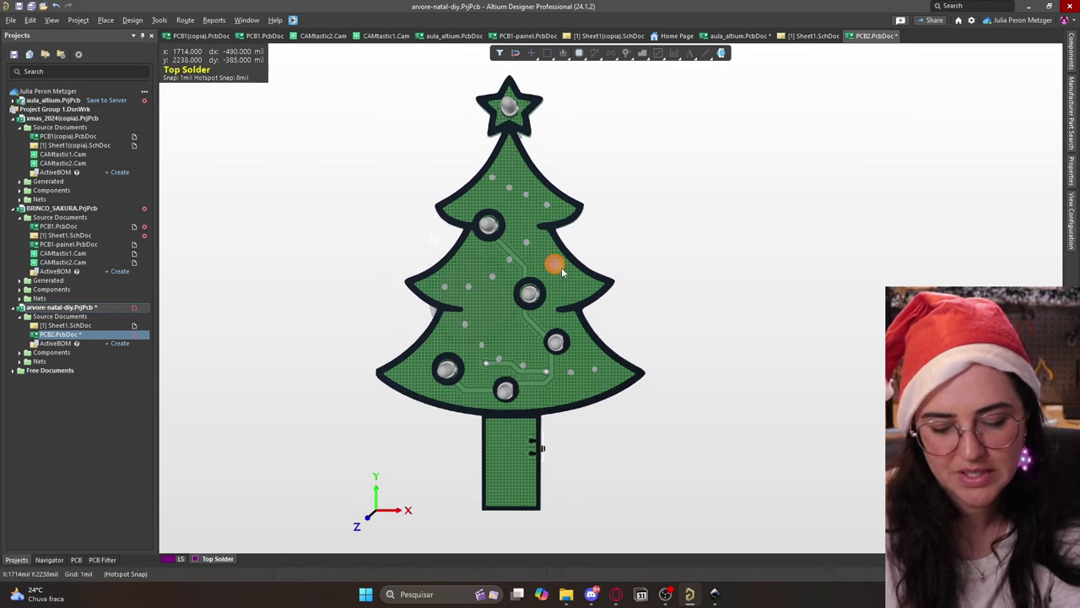
Flip the board in 3D and inspect the Julialabs NATAL 2024 logo and component placement on its back
{"action": "key", "text": "ctrl+f"}
{"action": "scroll", "coordinate": [540, 253], "scroll_direction": "up", "scroll_amount": 2, "text": "ctrl"}
{"action": "scroll", "coordinate": [541, 257], "scroll_direction": "up", "scroll_amount": 2, "text": "ctrl"}
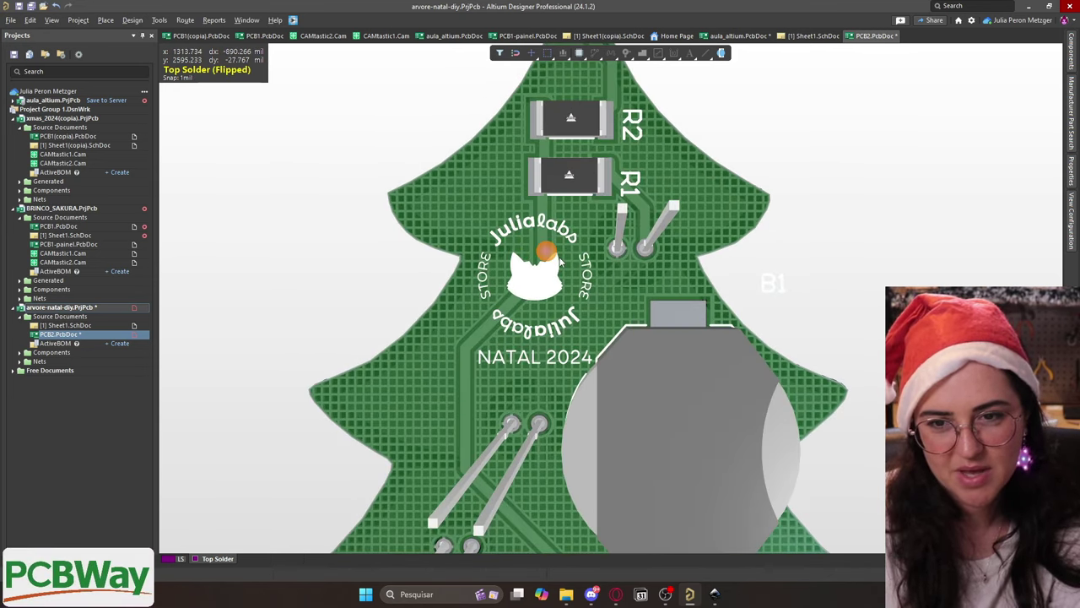
{"action": "scroll", "coordinate": [606, 284], "scroll_direction": "down", "scroll_amount": 4, "text": "ctrl"}
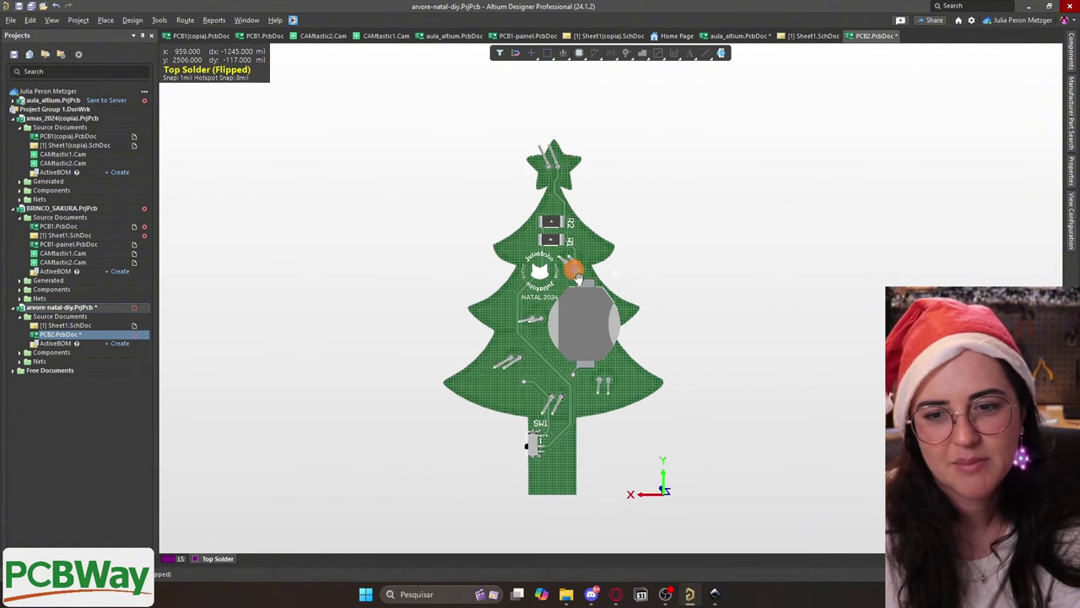
{"action": "scroll", "coordinate": [533, 281], "scroll_direction": "up", "scroll_amount": 2, "text": "ctrl"}
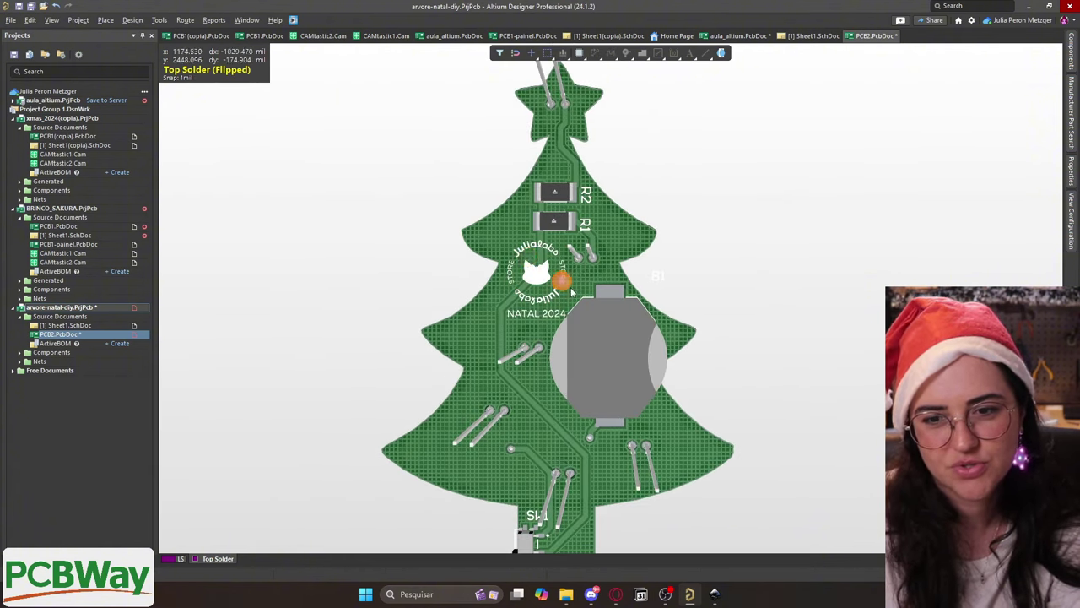
{"action": "scroll", "coordinate": [572, 292], "scroll_direction": "up", "scroll_amount": 2, "text": "ctrl"}
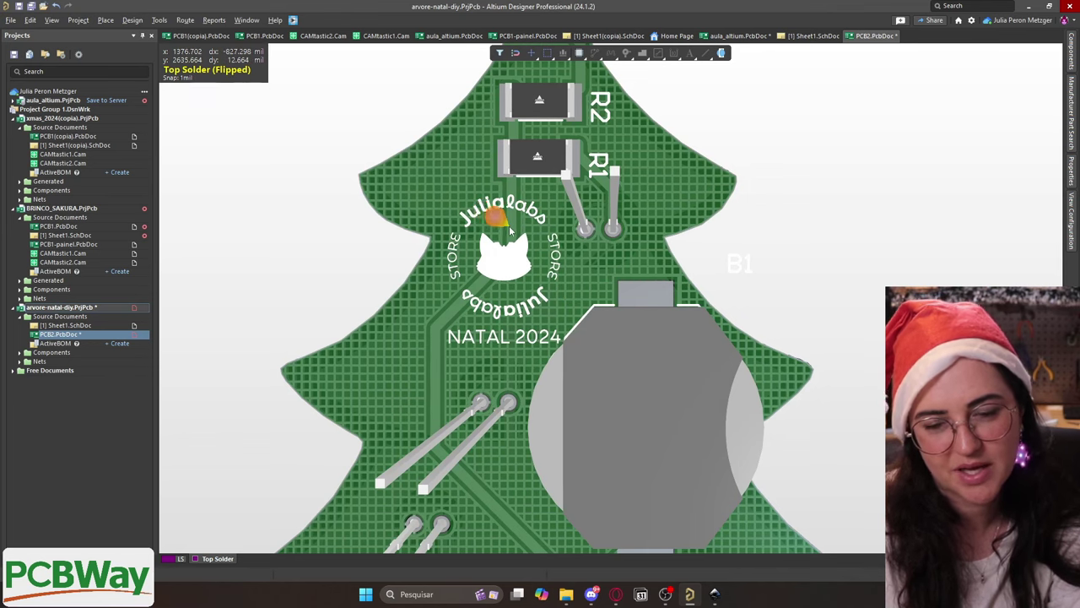
{"action": "scroll", "coordinate": [509, 229], "scroll_direction": "down", "scroll_amount": 4, "text": "ctrl"}
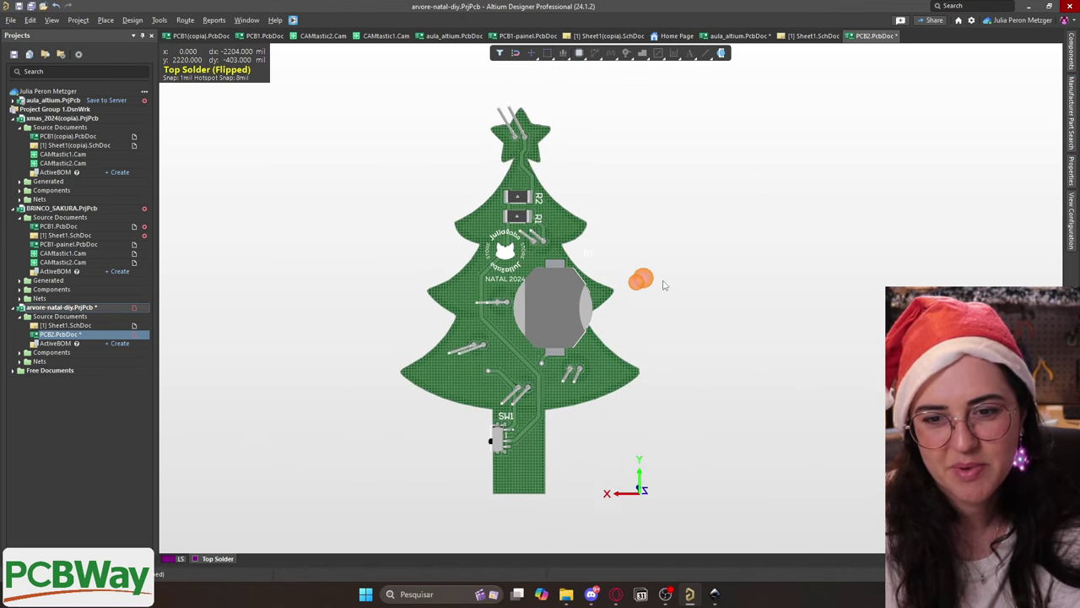
{"action": "key", "text": "v"}
{"action": "key", "text": "b"}
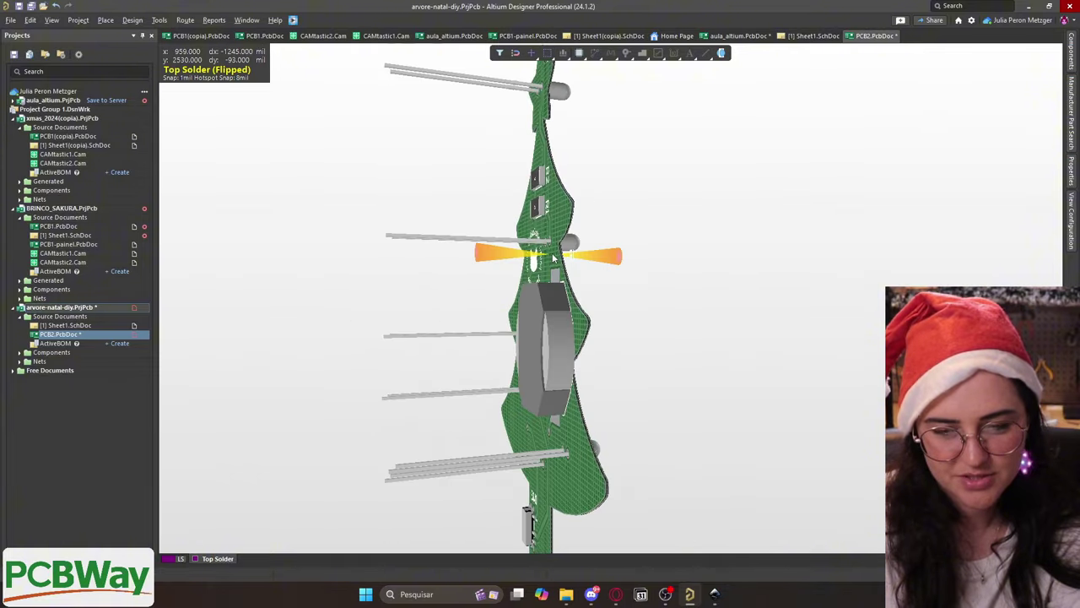